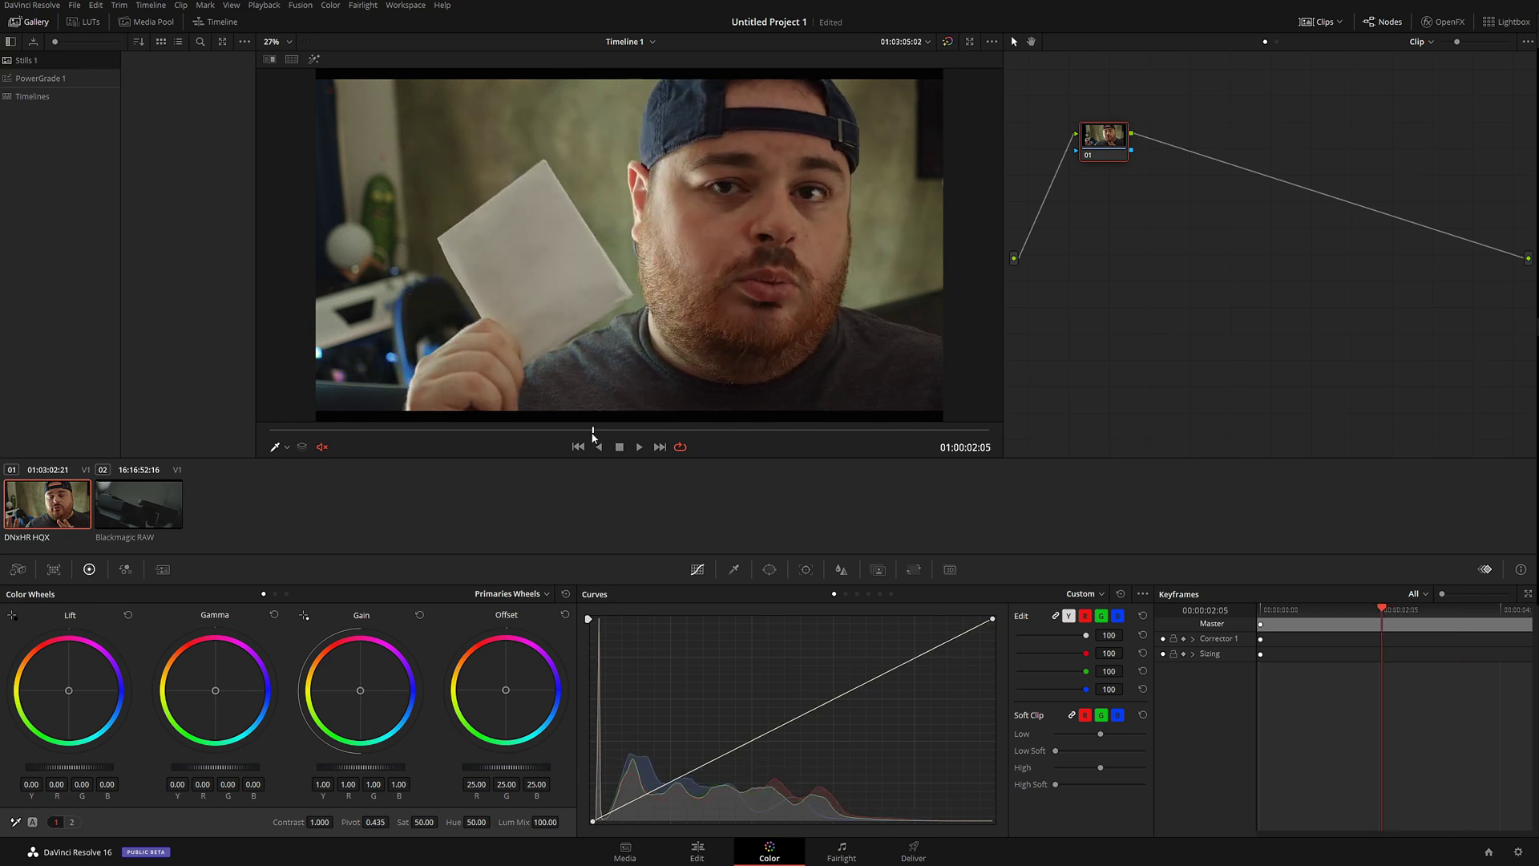
Step: Examine the noise on the white paper in the clip close up
{"action": "scroll", "coordinate": [551, 293], "scroll_direction": "up", "scroll_amount": 3}
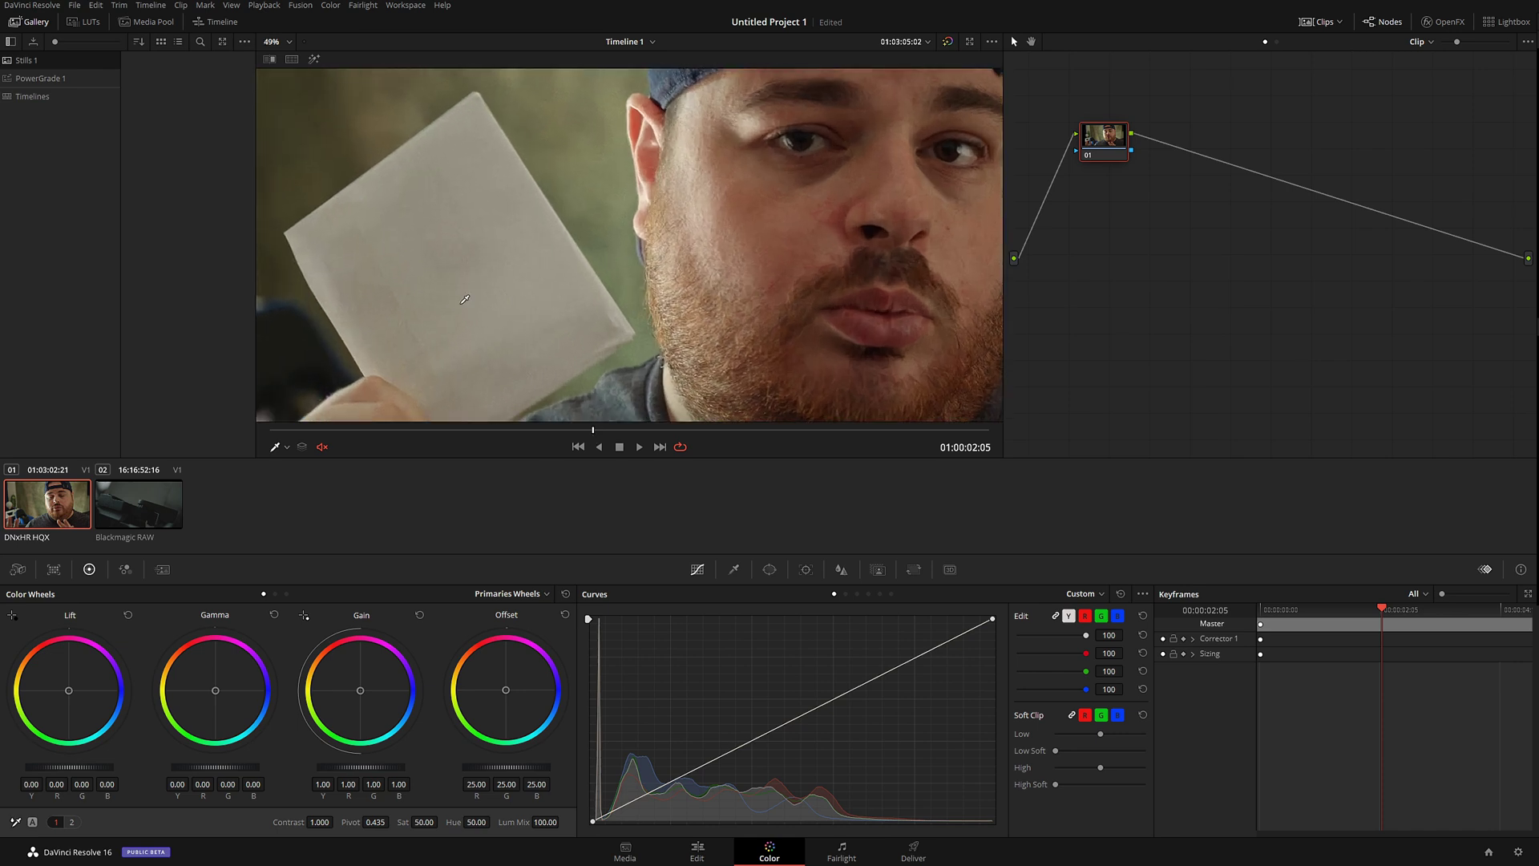
{"action": "scroll", "coordinate": [481, 300], "scroll_direction": "down", "scroll_amount": 2}
{"action": "scroll", "coordinate": [453, 302], "scroll_direction": "up", "scroll_amount": 2}
{"action": "scroll", "coordinate": [453, 302], "scroll_direction": "up", "scroll_amount": 5}
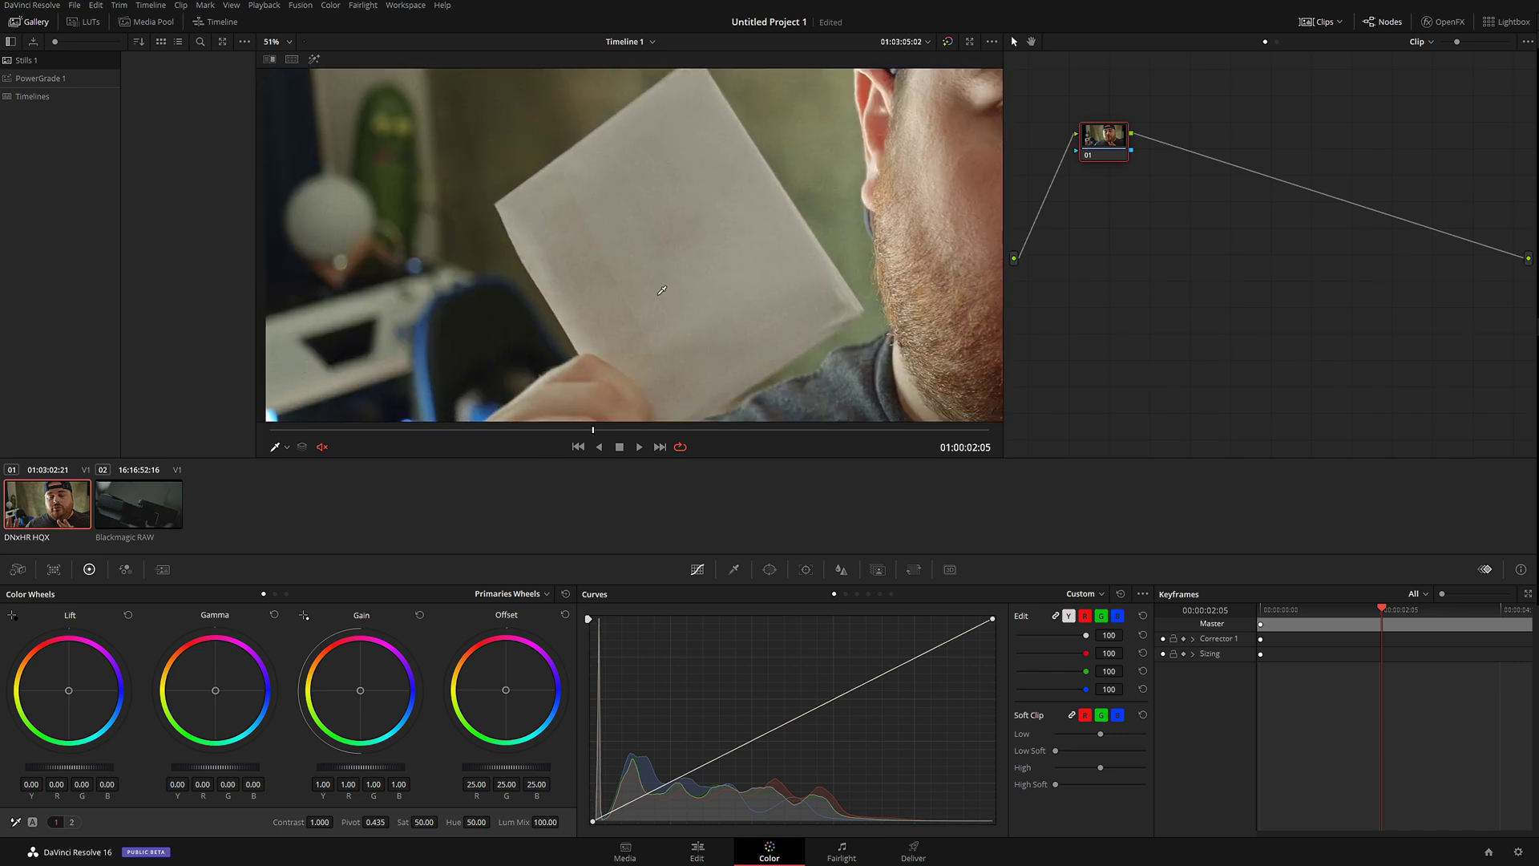
{"action": "left_click_drag", "start_coordinate": [591, 436], "coordinate": [596, 439]}
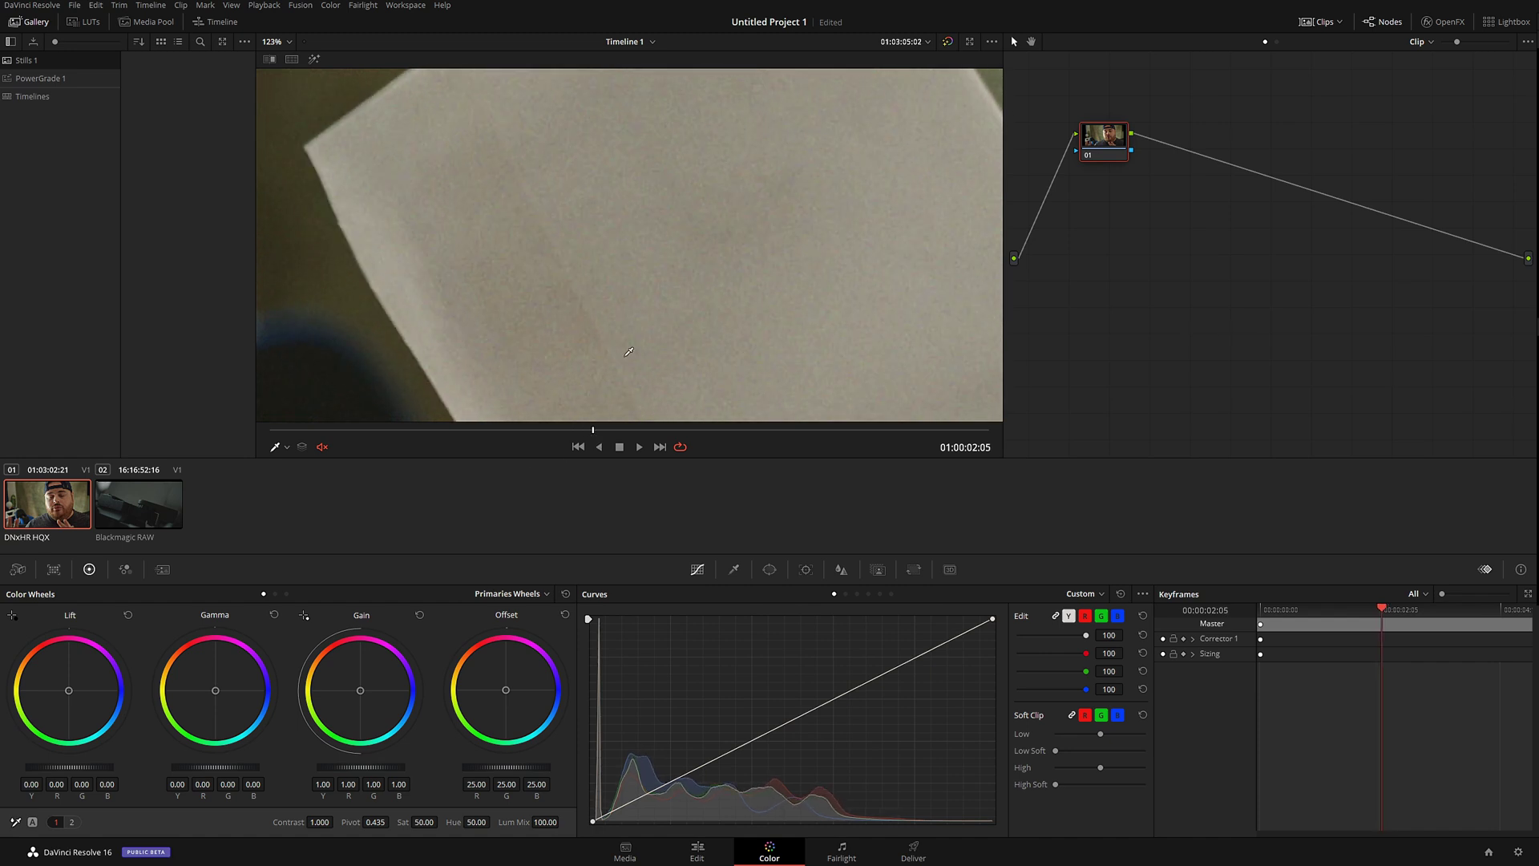
{"action": "scroll", "coordinate": [651, 267], "scroll_direction": "down", "scroll_amount": 2}
{"action": "scroll", "coordinate": [649, 270], "scroll_direction": "down", "scroll_amount": 1}
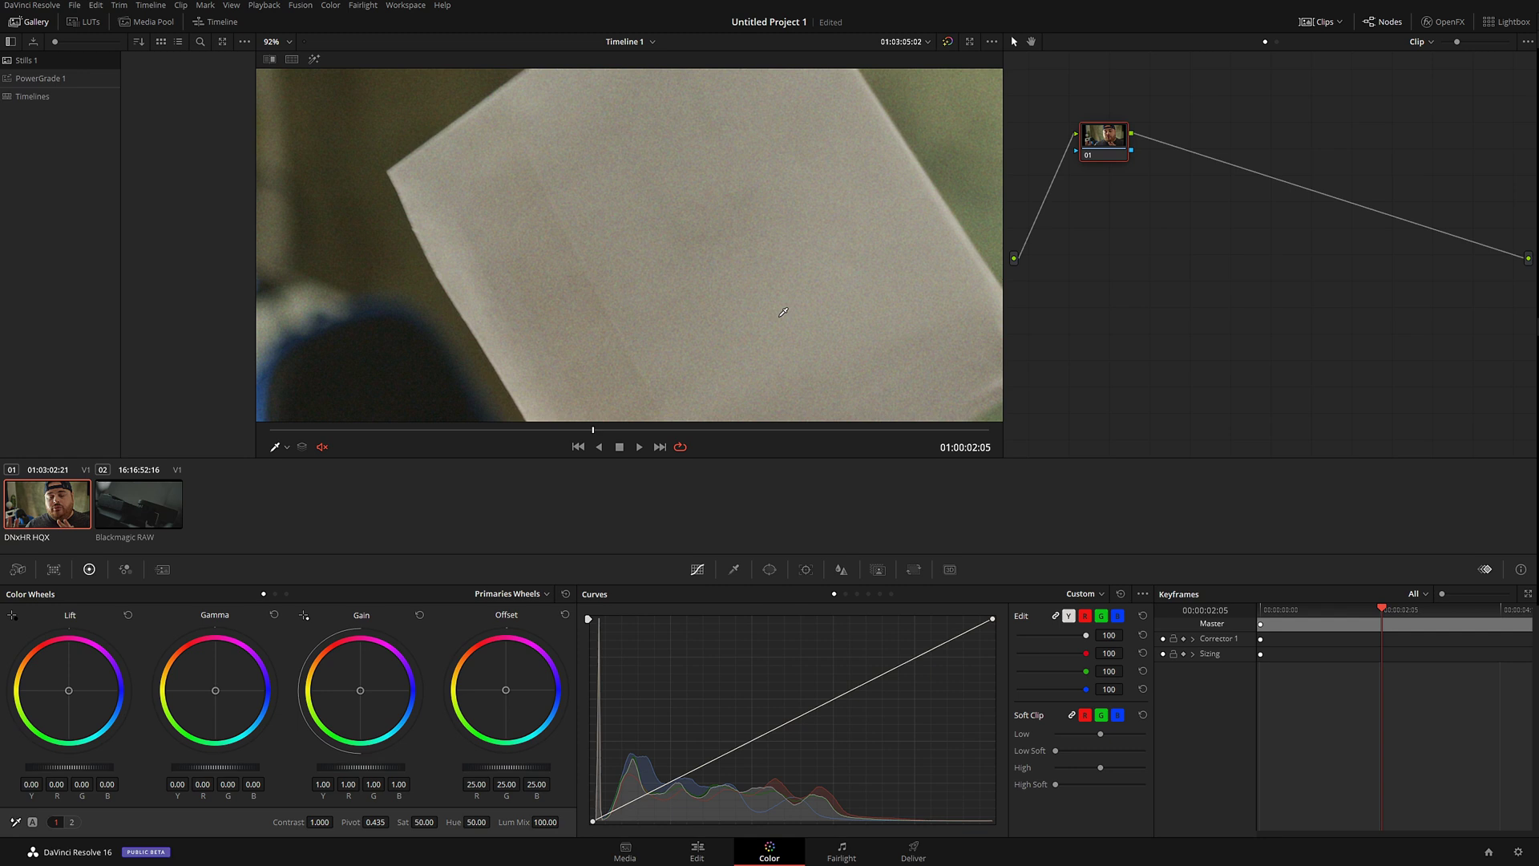
Step: Add a serial node after node 01 and apply the Neat Video Reduce Noise v5 effect to it
{"action": "left_click_drag", "start_coordinate": [1112, 138], "coordinate": [1090, 209]}
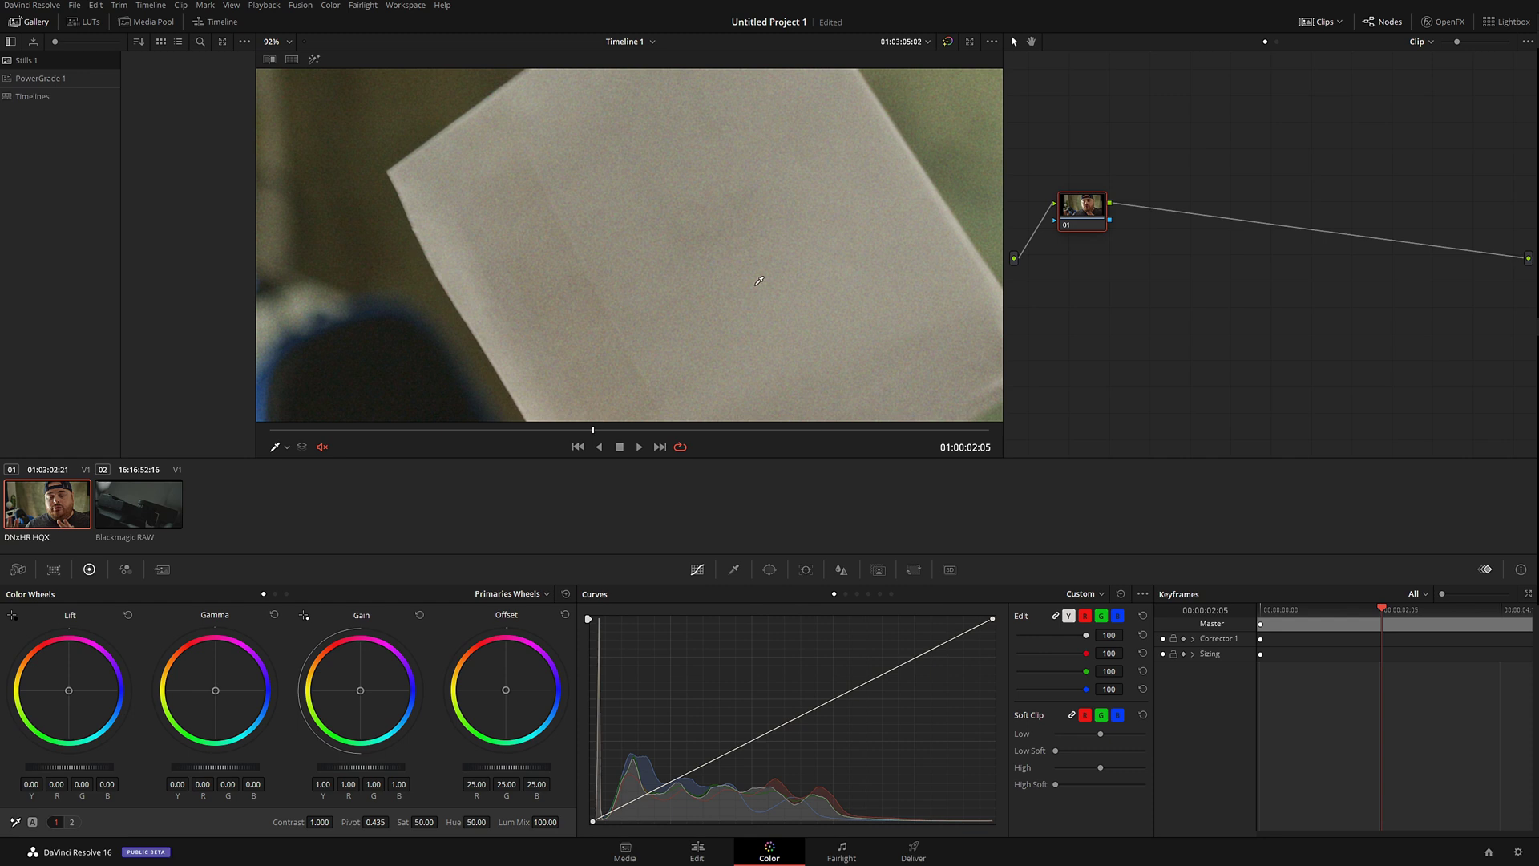
{"action": "key", "text": "alt+s"}
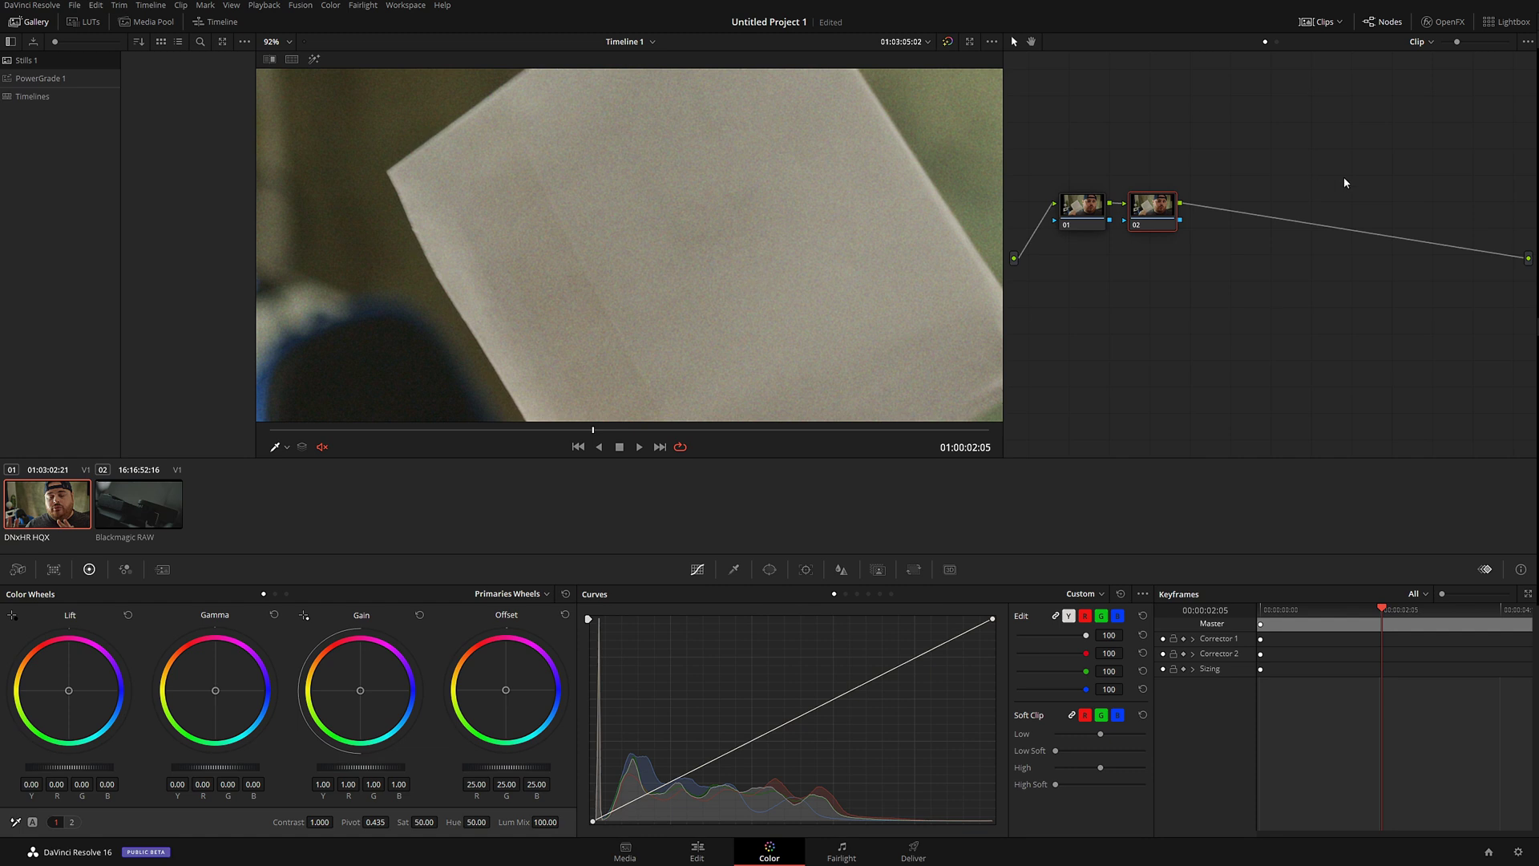
{"action": "left_click", "coordinate": [1435, 22]}
{"action": "scroll", "coordinate": [1427, 336], "scroll_direction": "down", "scroll_amount": 10}
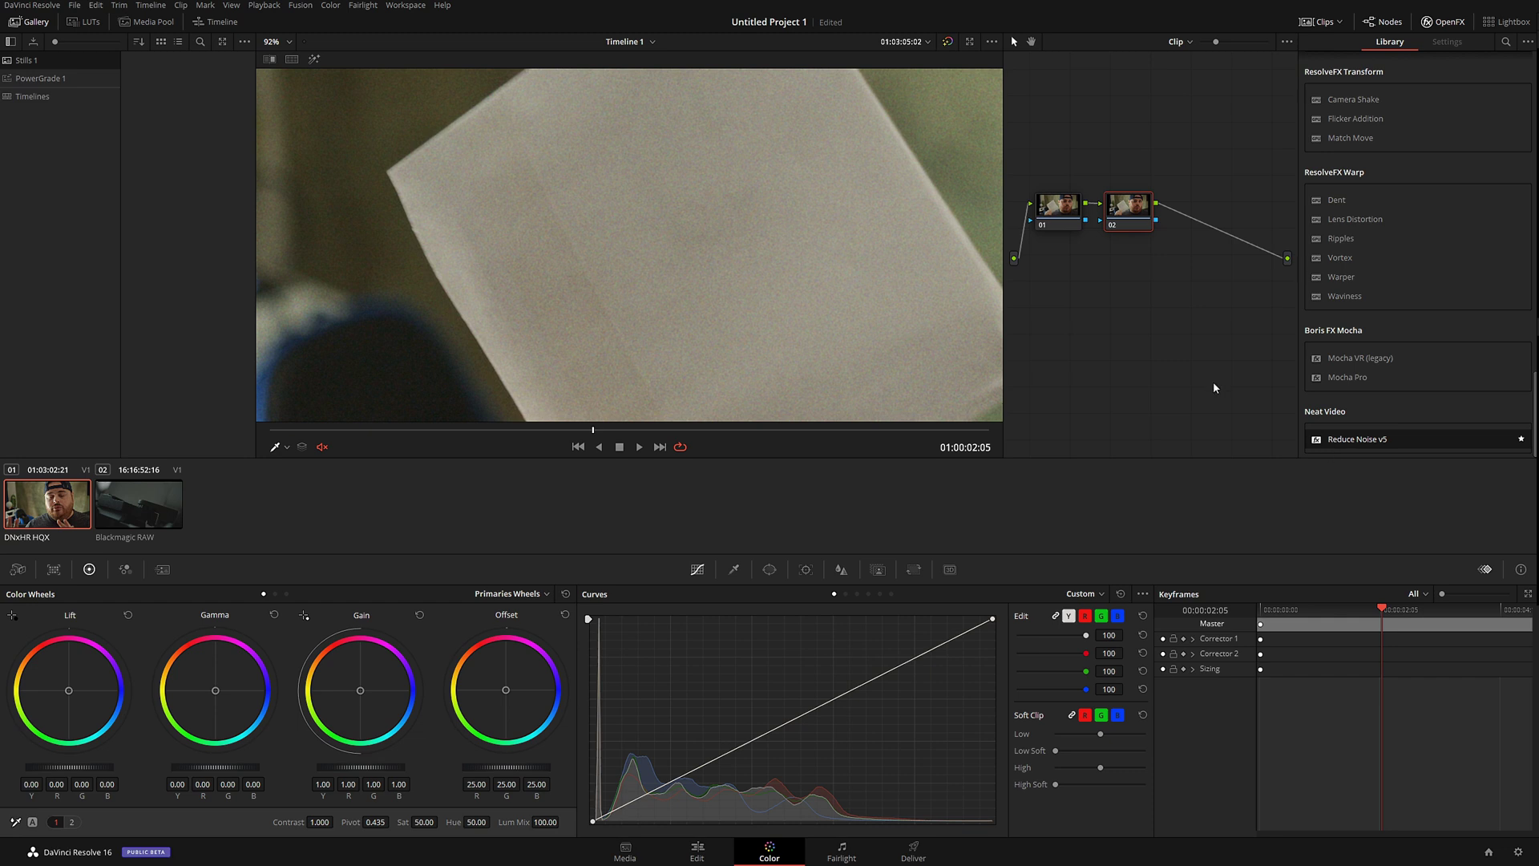
{"action": "left_click_drag", "start_coordinate": [1337, 441], "coordinate": [1130, 207]}
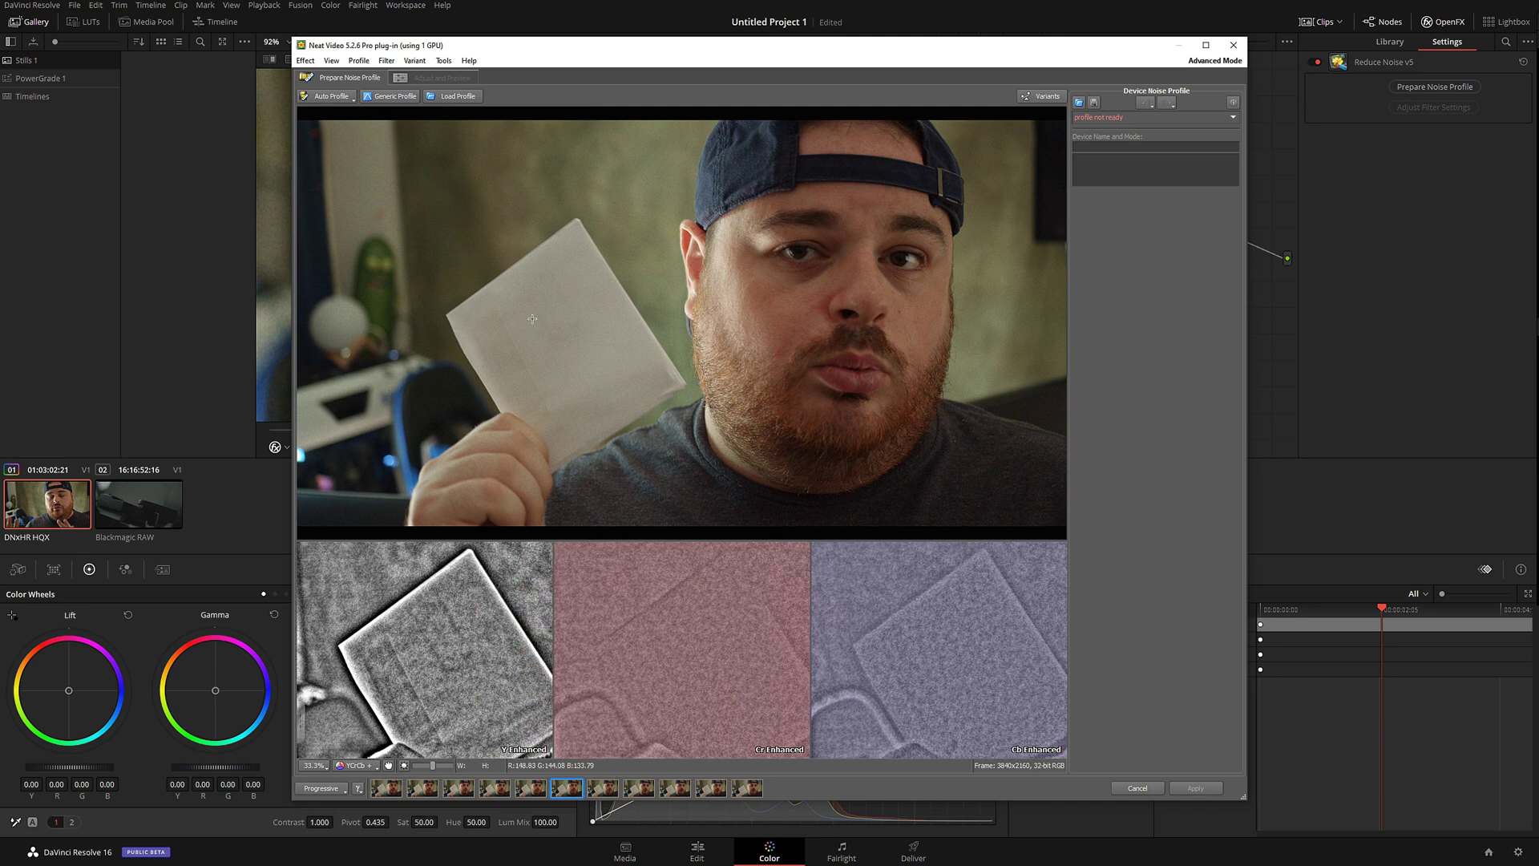
Step: Build the noise profile from a sample area of about 396 × 303 px on the plain white paper
{"action": "left_click_drag", "start_coordinate": [520, 280], "coordinate": [604, 373]}
{"action": "left_click_drag", "start_coordinate": [530, 302], "coordinate": [592, 366]}
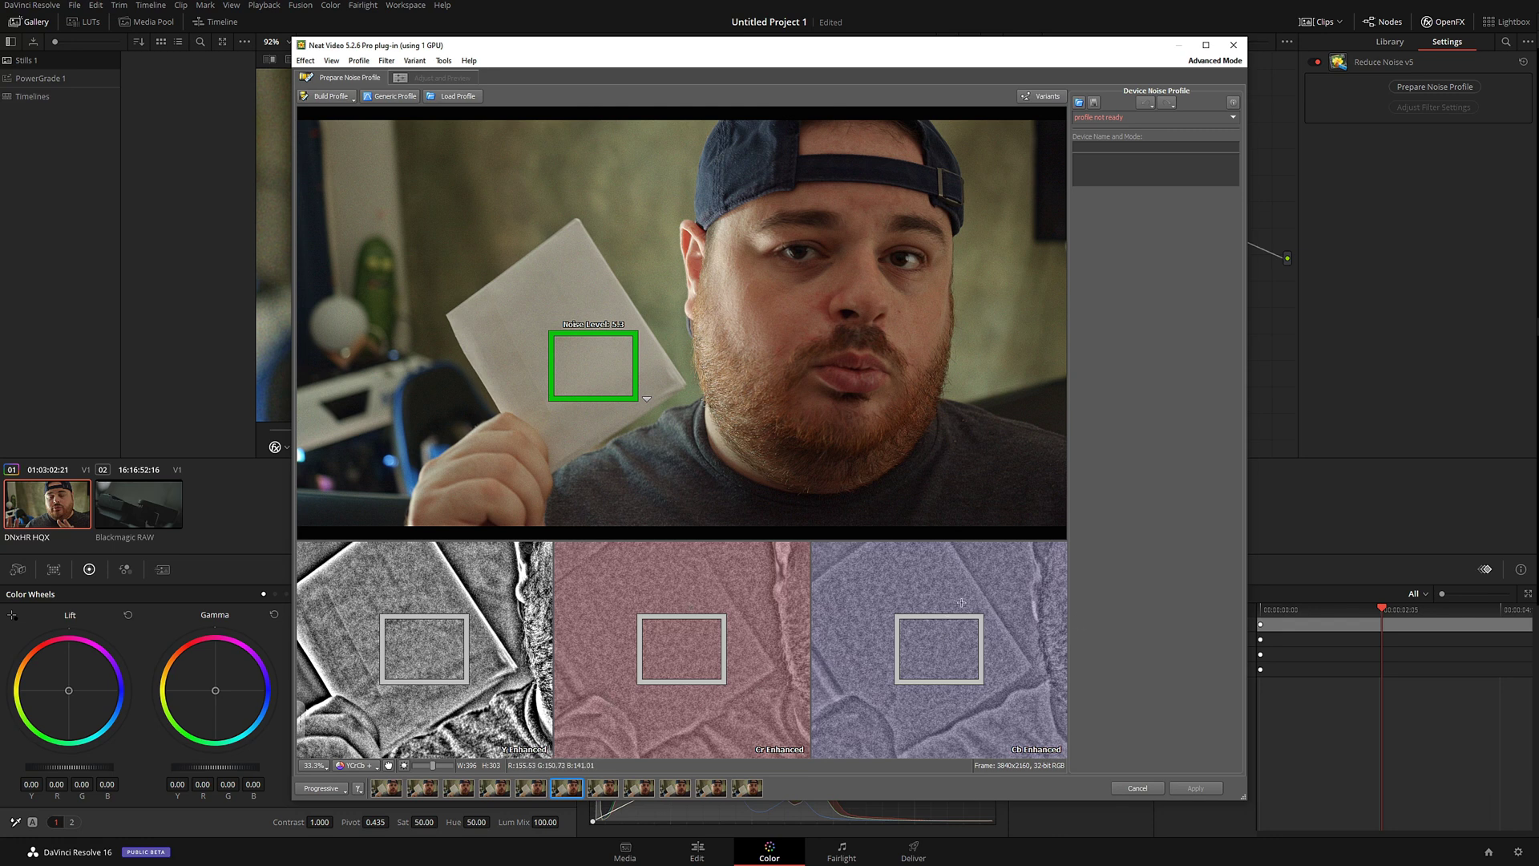
{"action": "left_click", "coordinate": [331, 96]}
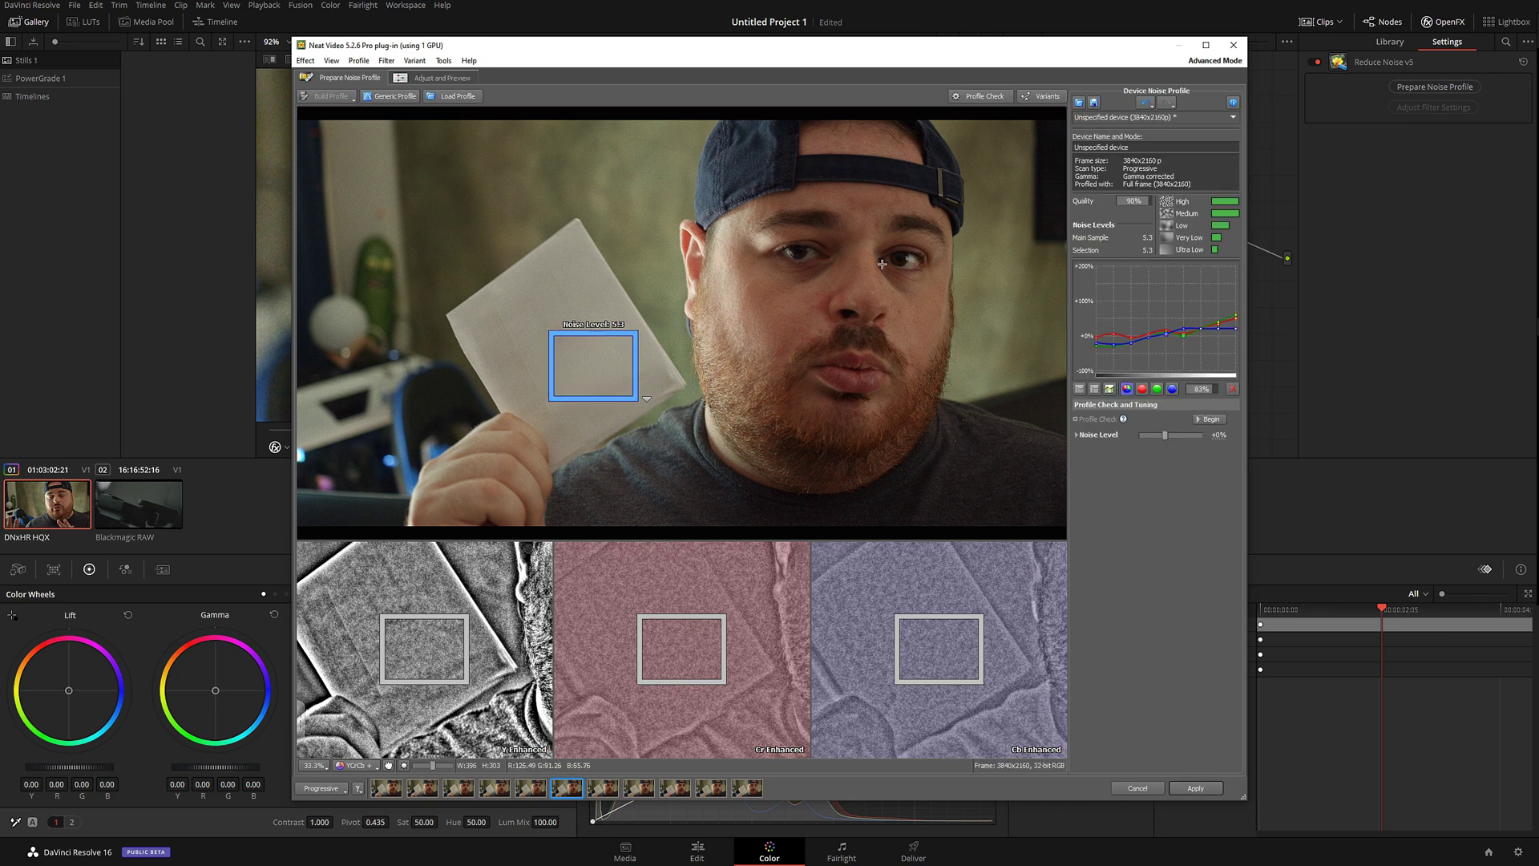
Step: Set the temporal filter's quality mode to High in the noise filter settings
{"action": "left_click", "coordinate": [432, 78]}
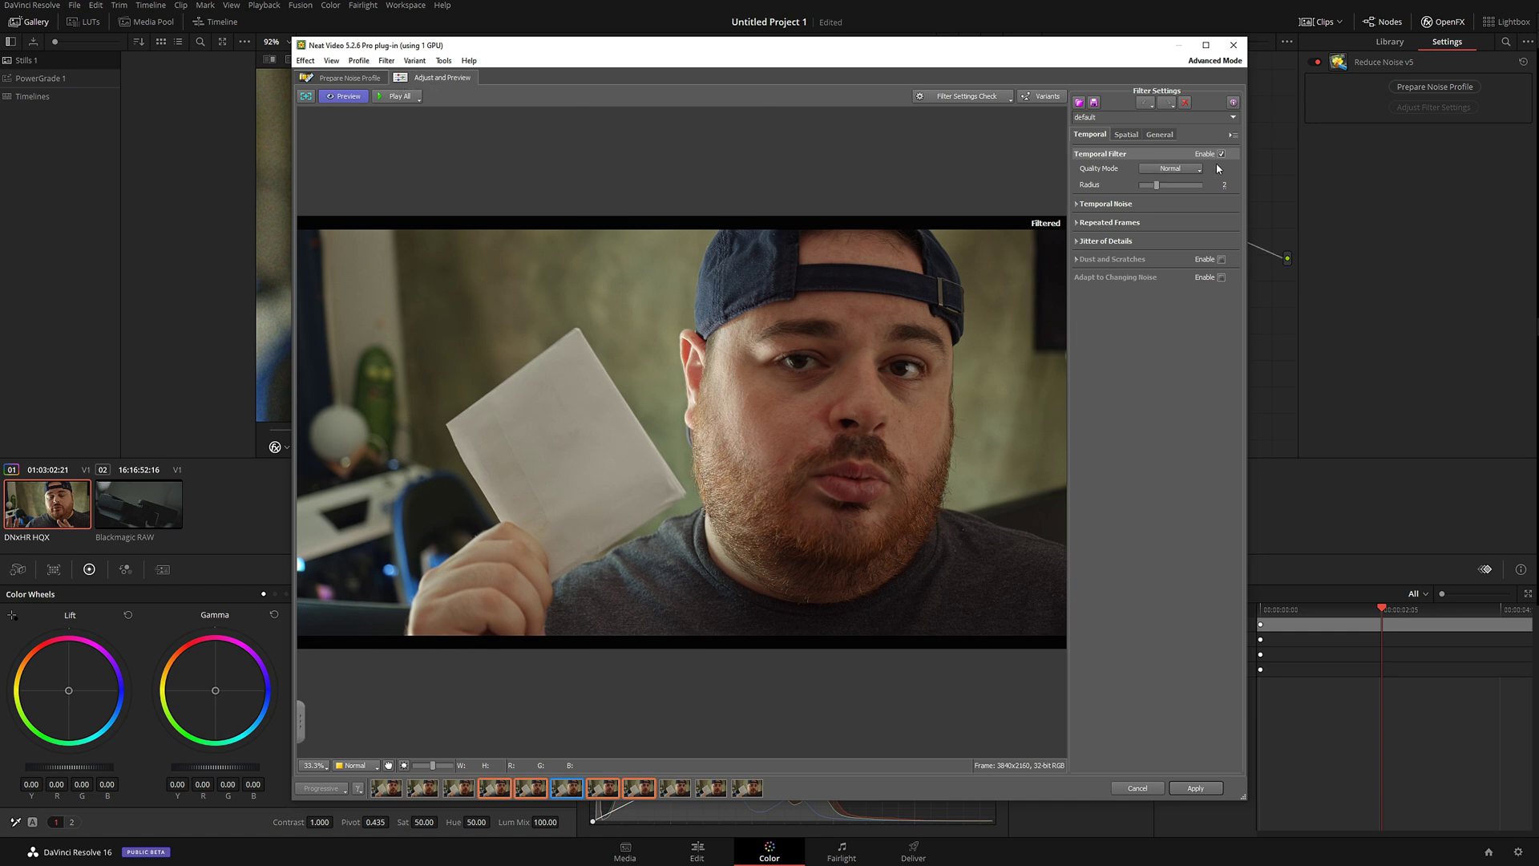
{"action": "left_click", "coordinate": [1181, 168]}
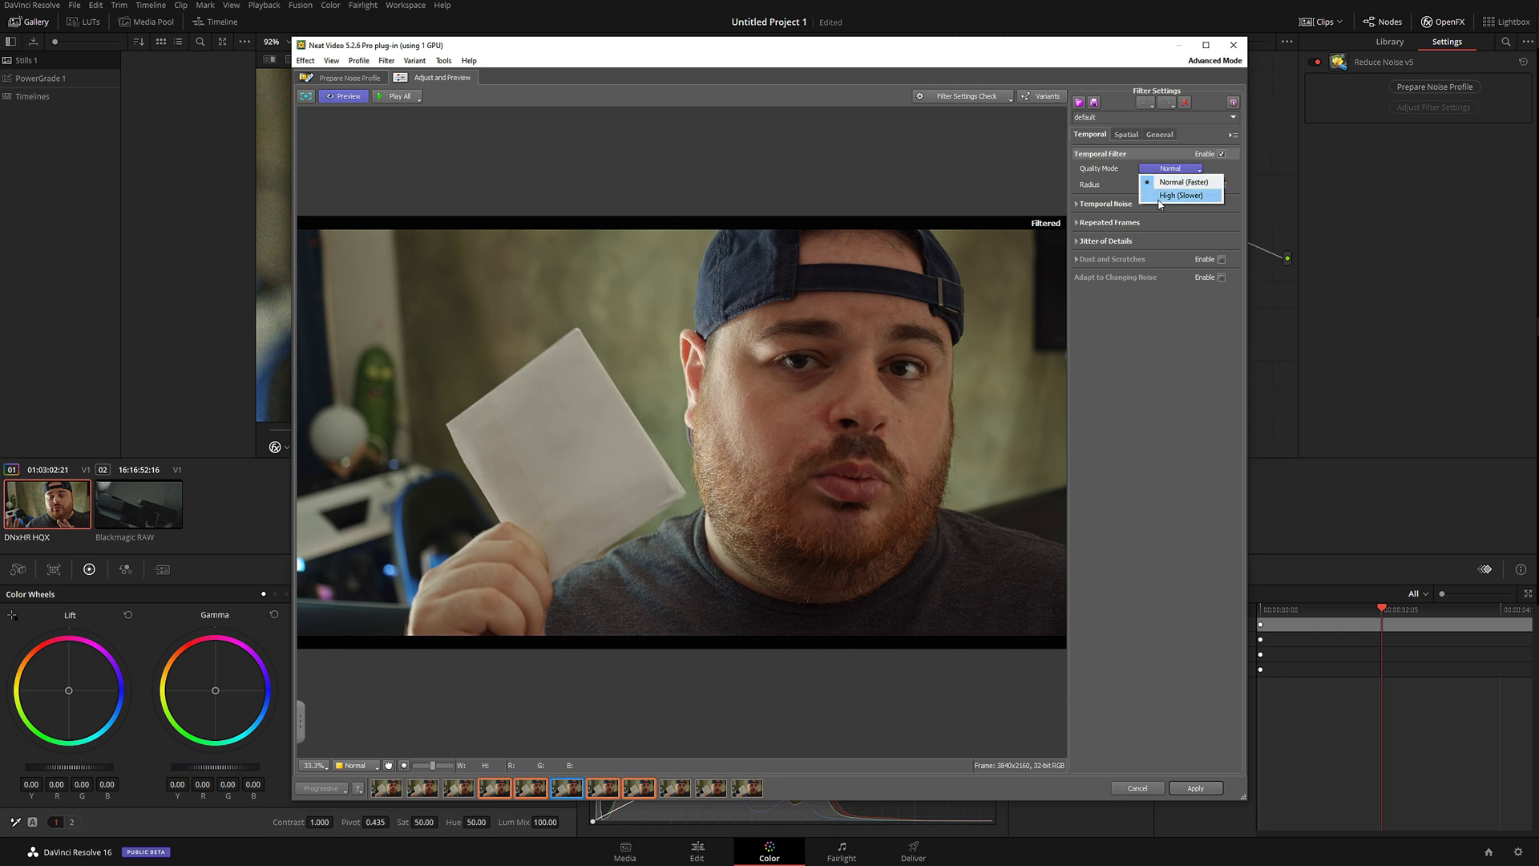
{"action": "left_click", "coordinate": [1166, 196]}
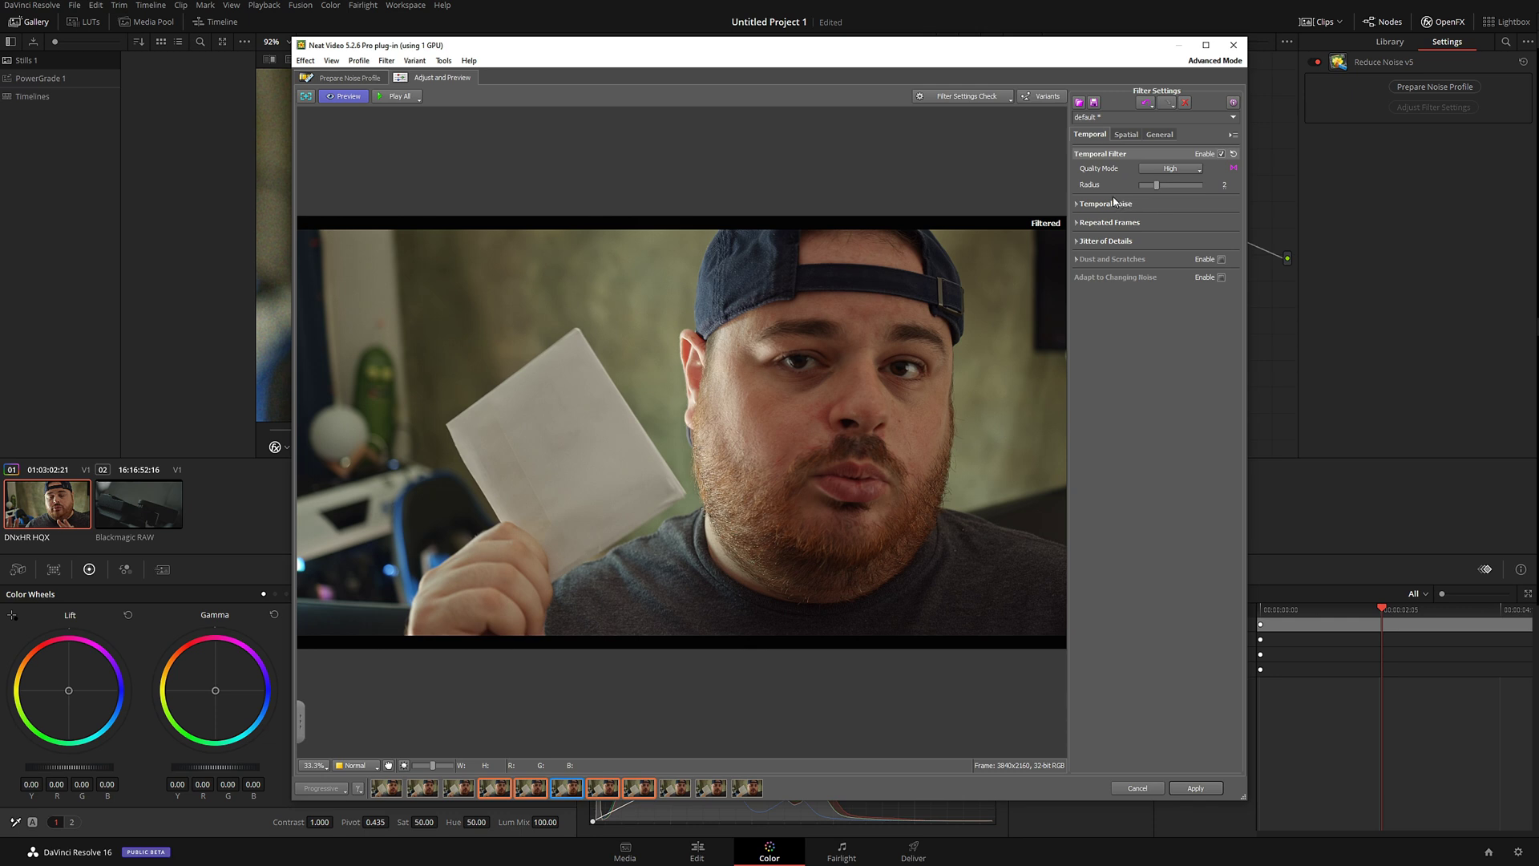
Step: Read the Noise Level Check guide, run the check on the frame, and review the temporal Noise Reduction Amount setting
{"action": "left_click", "coordinate": [1077, 205]}
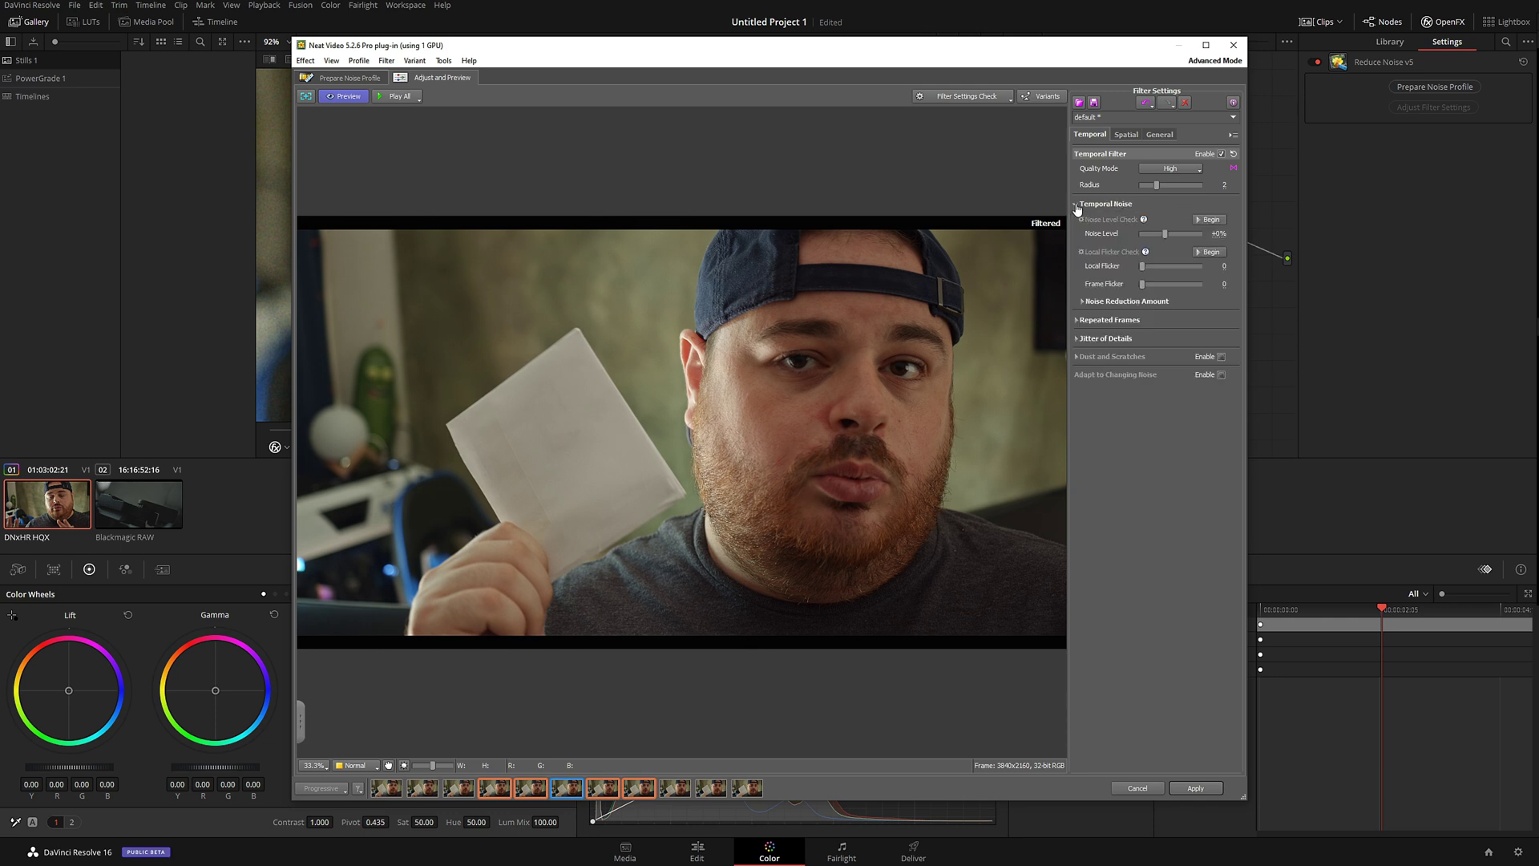
{"action": "left_click", "coordinate": [1143, 219]}
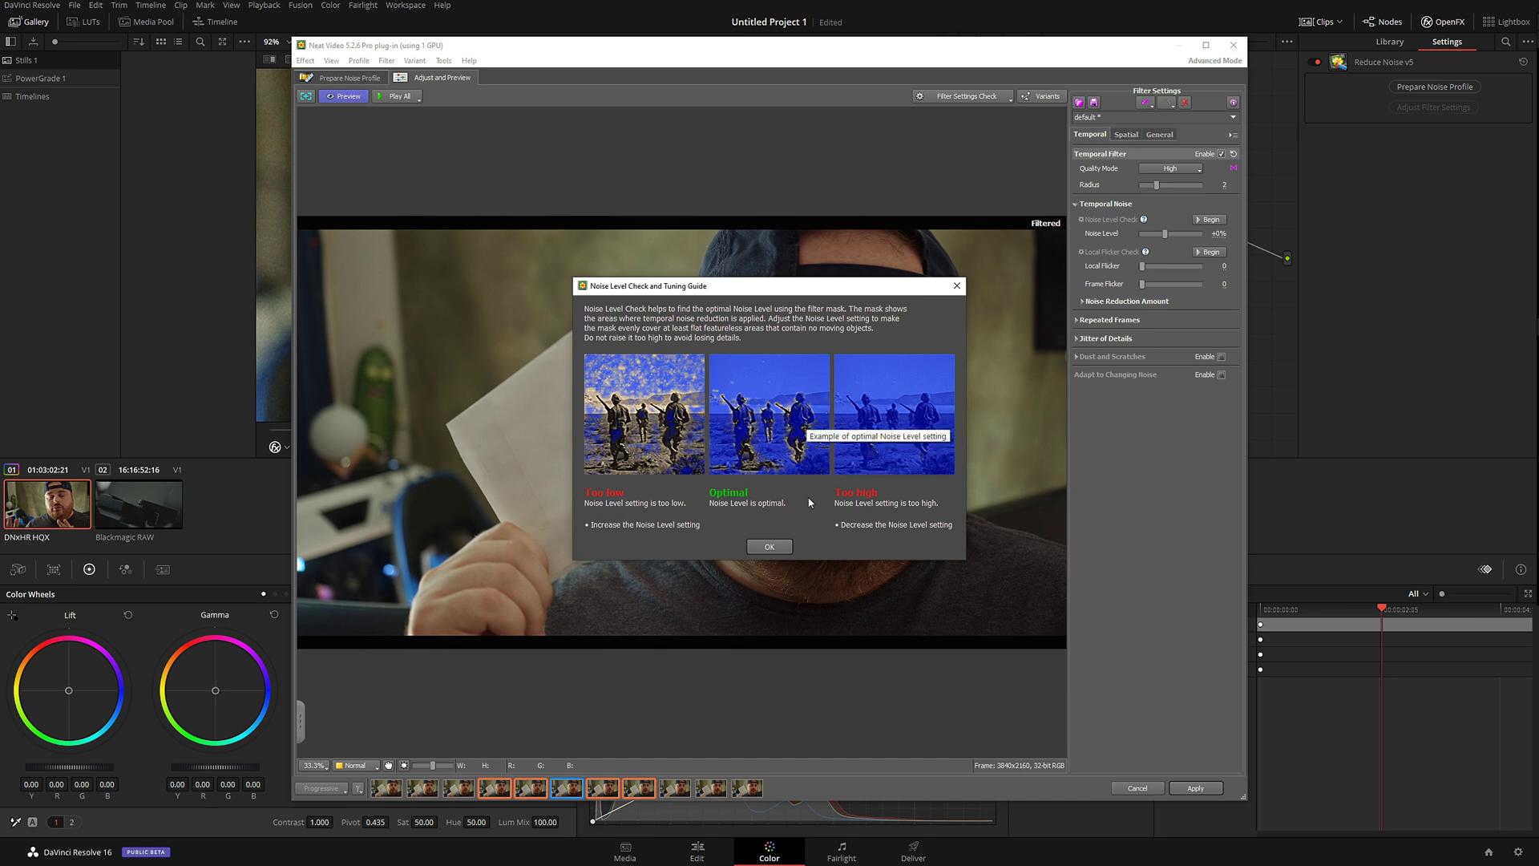
{"action": "left_click", "coordinate": [773, 547]}
{"action": "left_click", "coordinate": [1209, 219]}
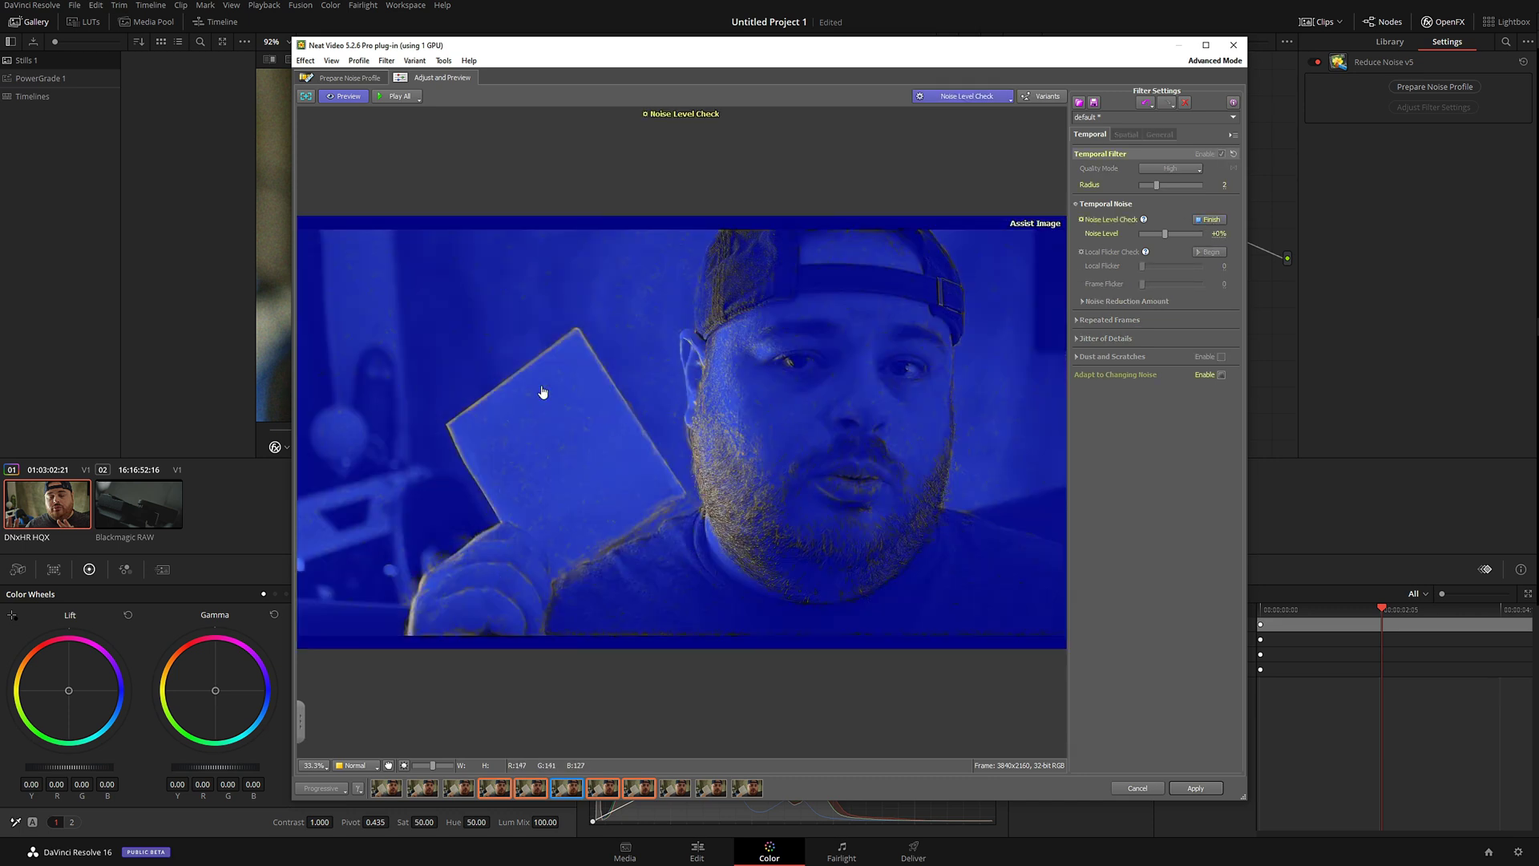
{"action": "left_click", "coordinate": [1210, 220]}
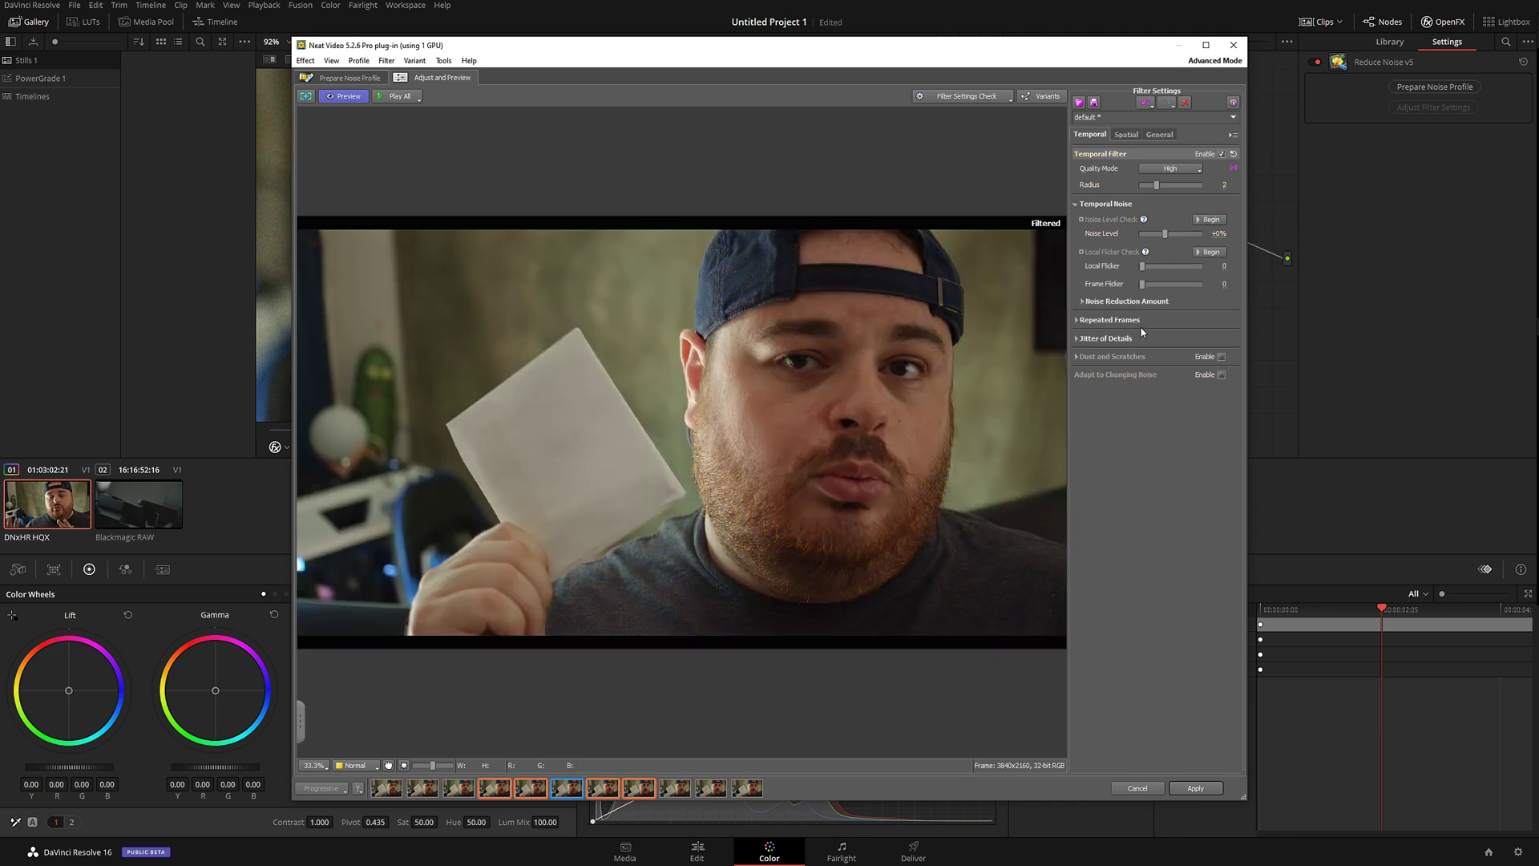
{"action": "left_click", "coordinate": [1084, 302]}
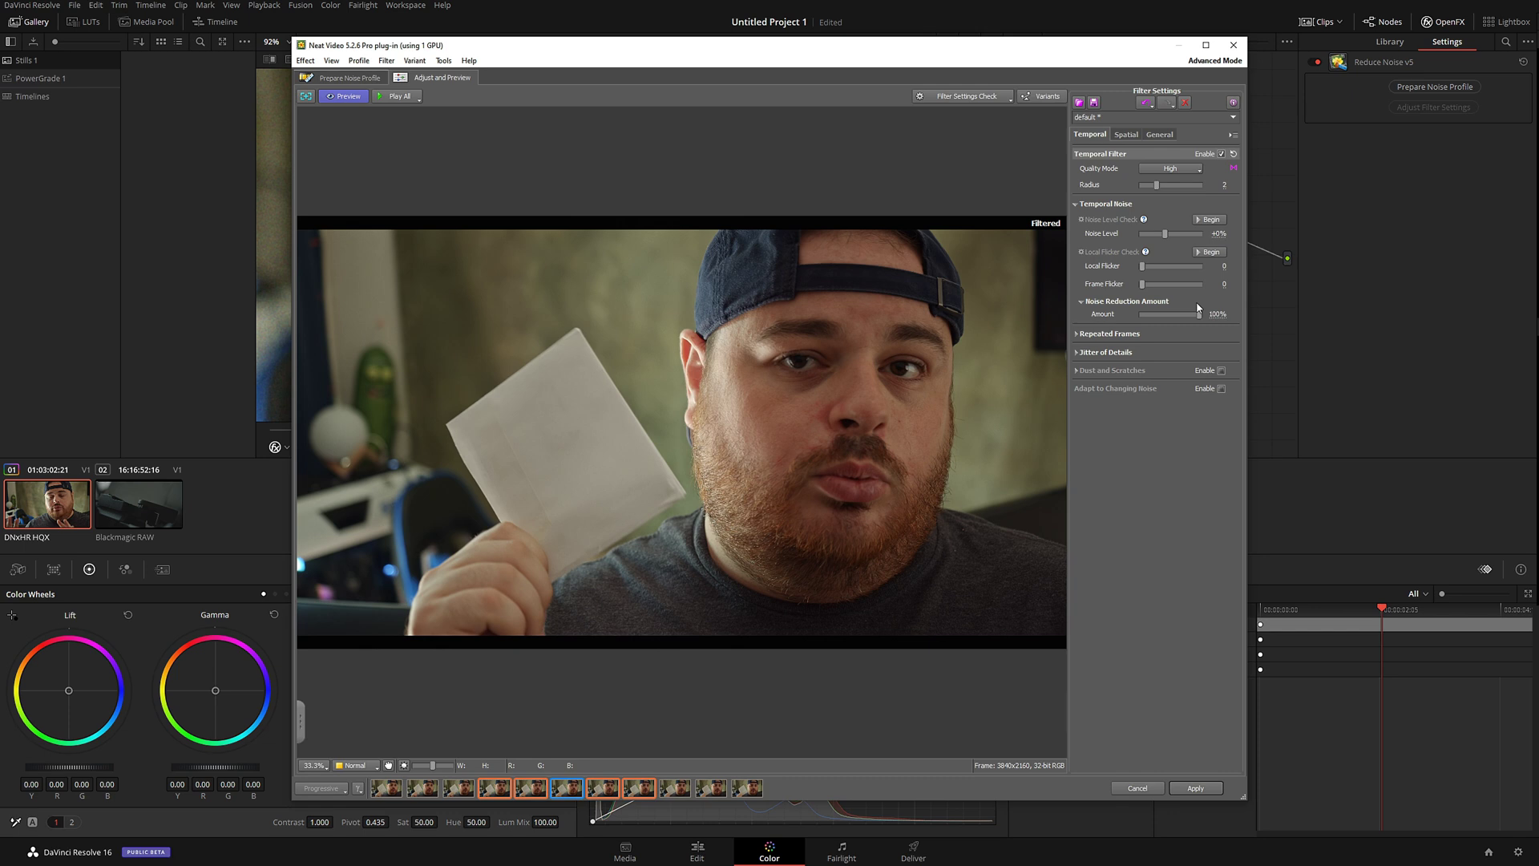
{"action": "left_click", "coordinate": [1081, 302]}
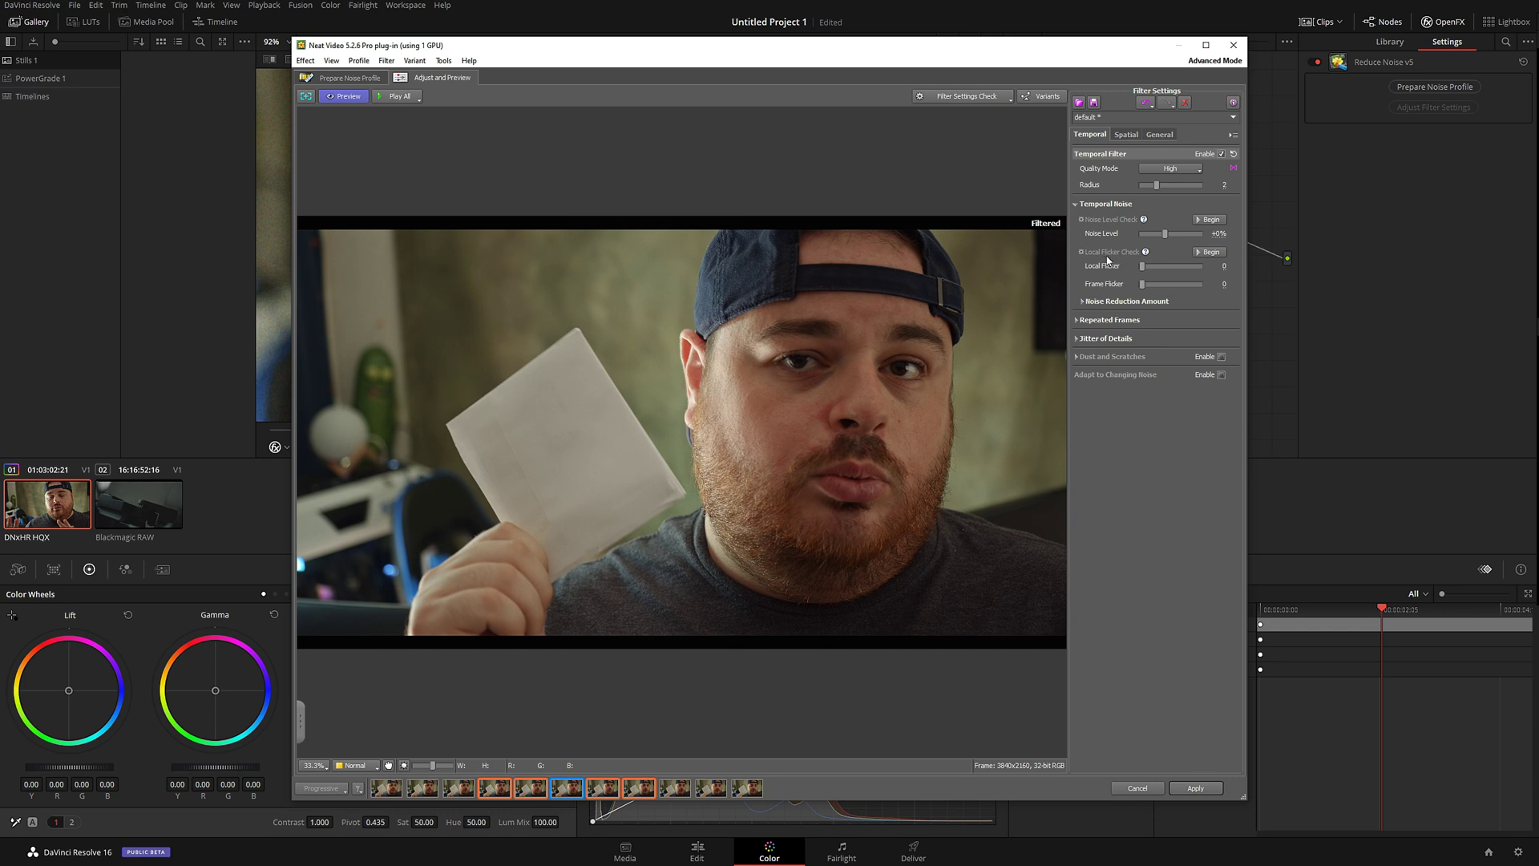
Step: Set Local Flicker to 9 with the help of the Local Flicker Check and its guide, and apply the filter settings
{"action": "left_click", "coordinate": [1209, 252]}
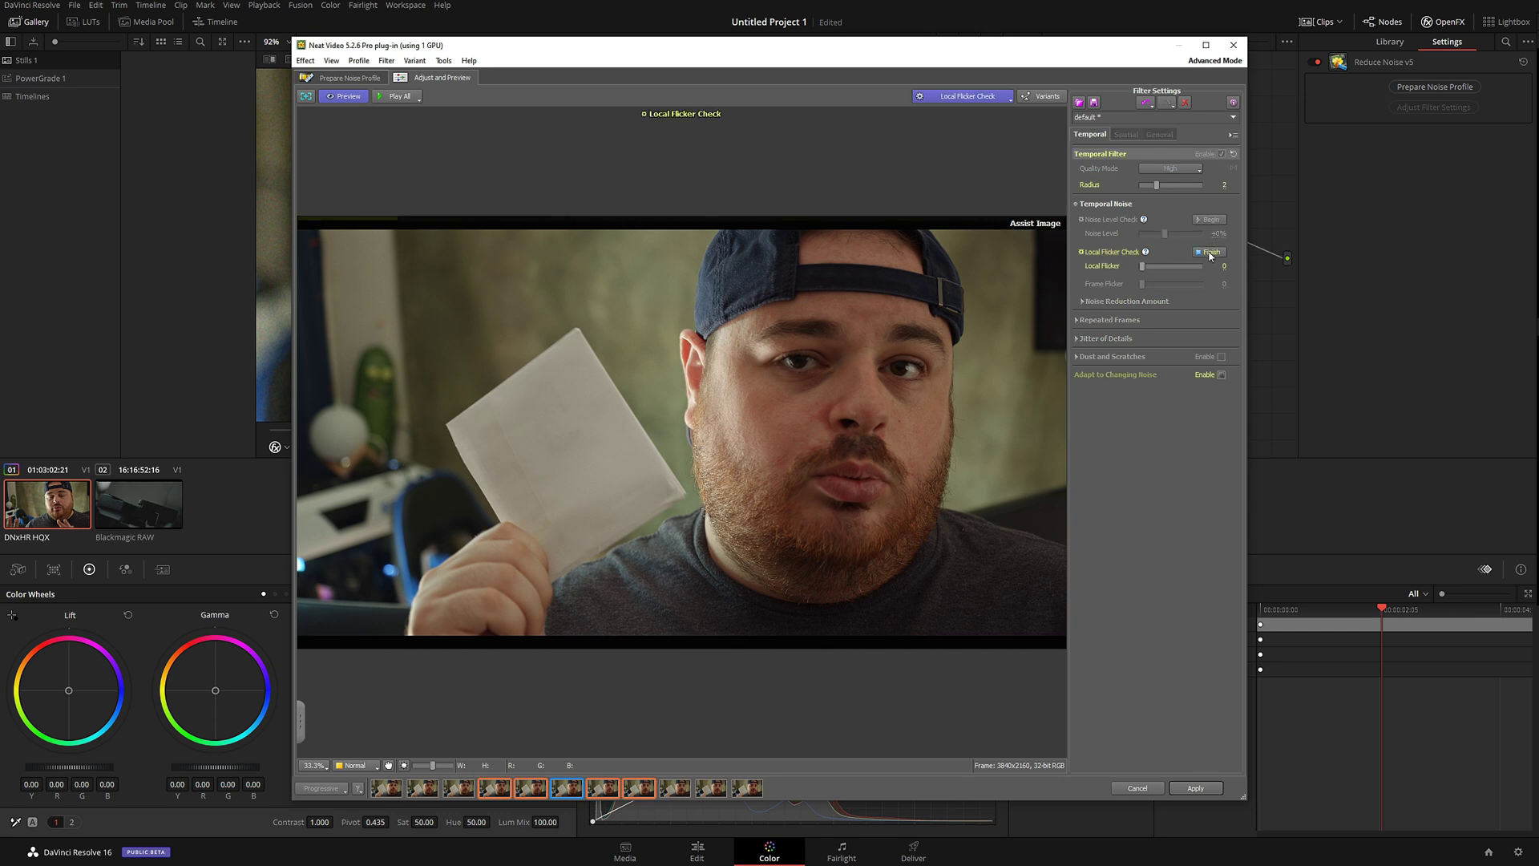
{"action": "left_click", "coordinate": [1146, 252]}
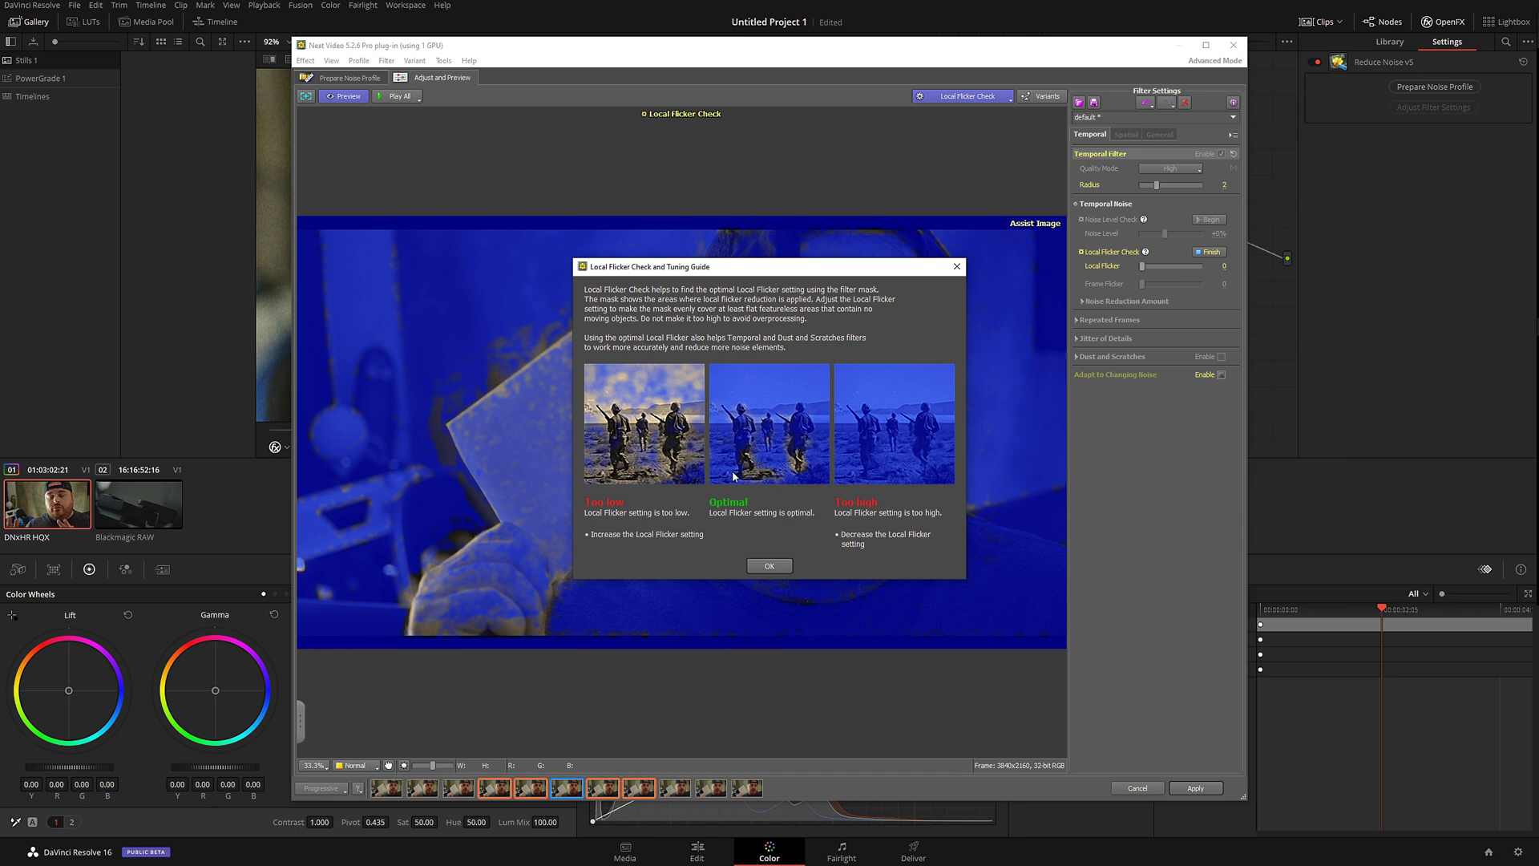
{"action": "left_click", "coordinate": [765, 566]}
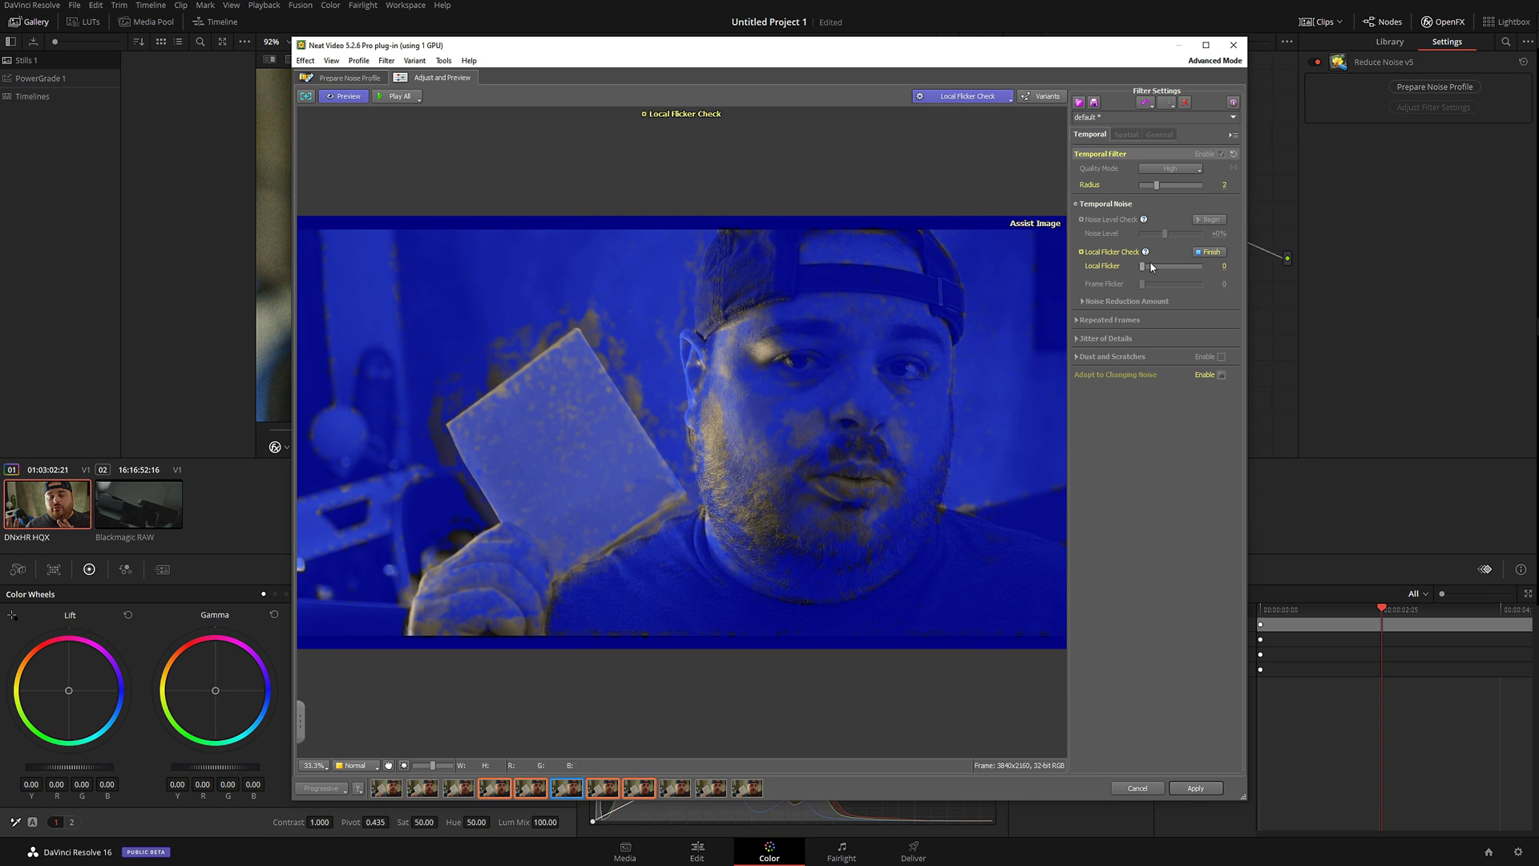
{"action": "left_click_drag", "start_coordinate": [1145, 268], "coordinate": [1154, 268]}
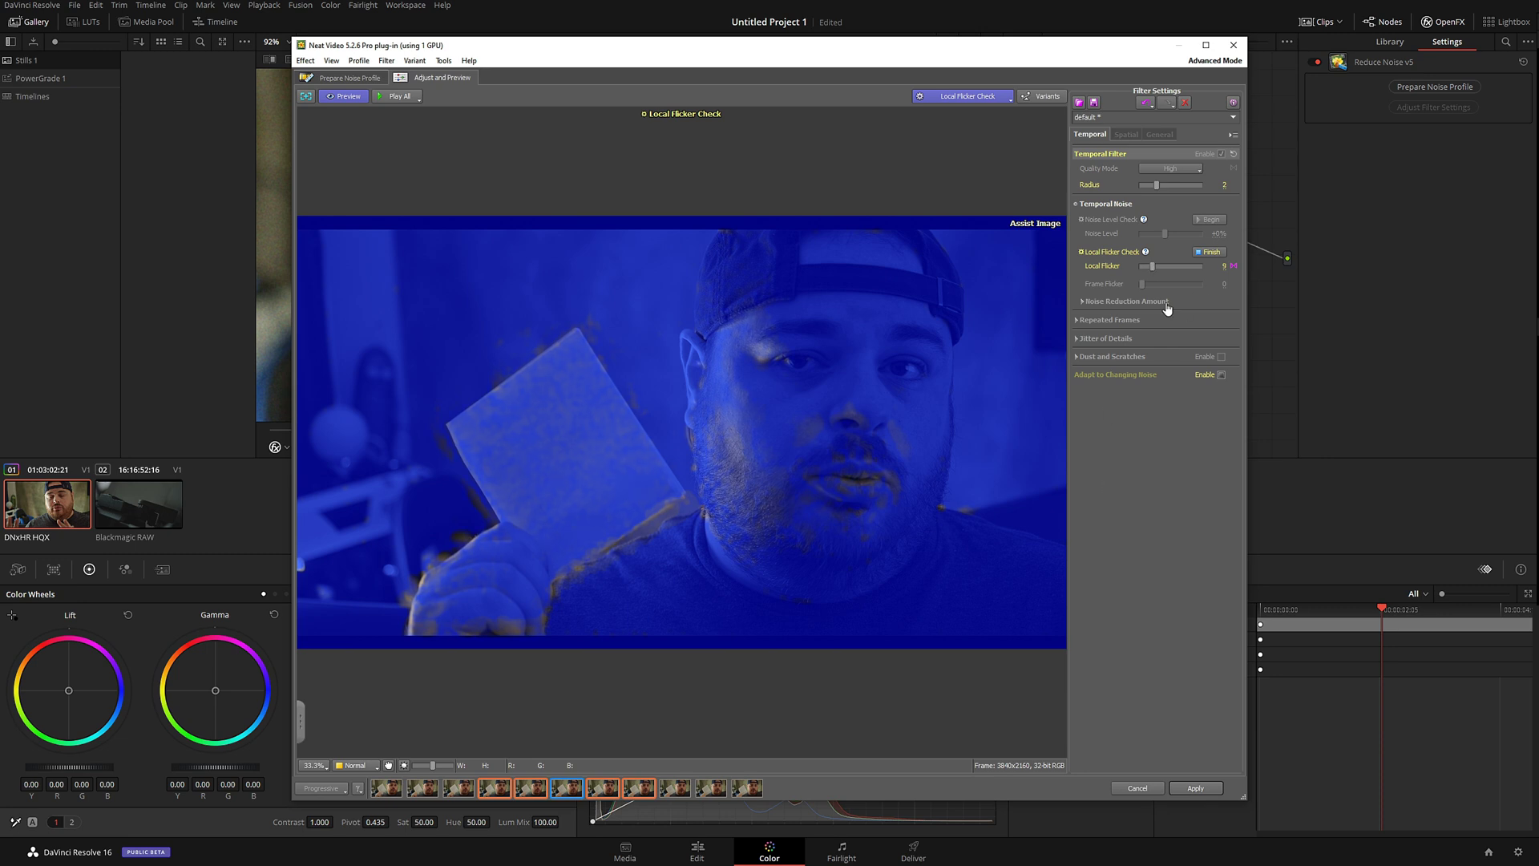
{"action": "left_click", "coordinate": [1210, 253]}
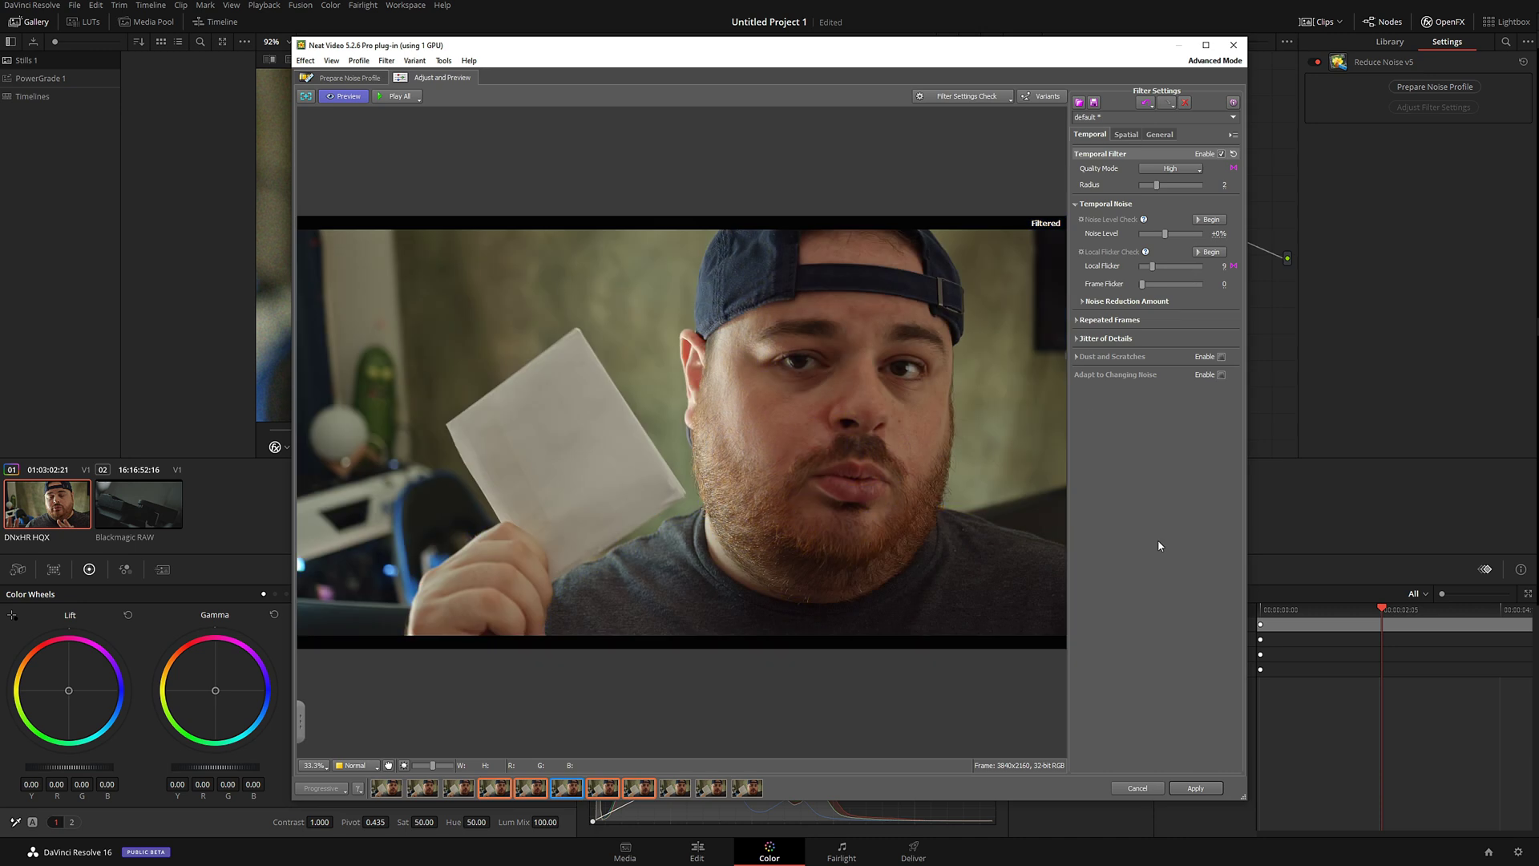
{"action": "left_click", "coordinate": [1195, 788]}
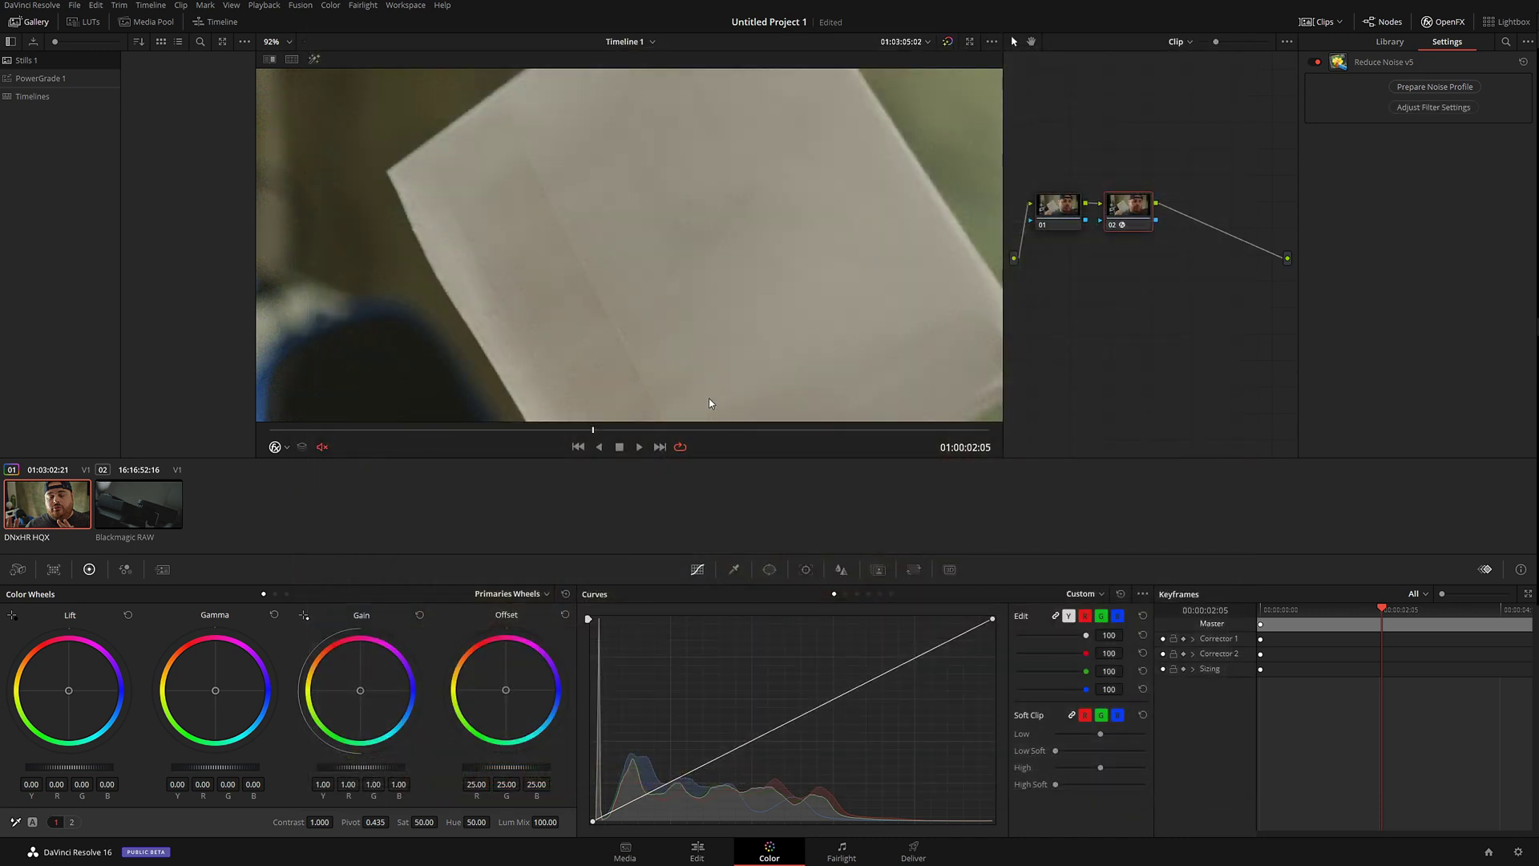
Step: Compare the clip with and without the noise reduction node, examining the paper, beard and ear up close
{"action": "scroll", "coordinate": [633, 253], "scroll_direction": "down", "scroll_amount": 4}
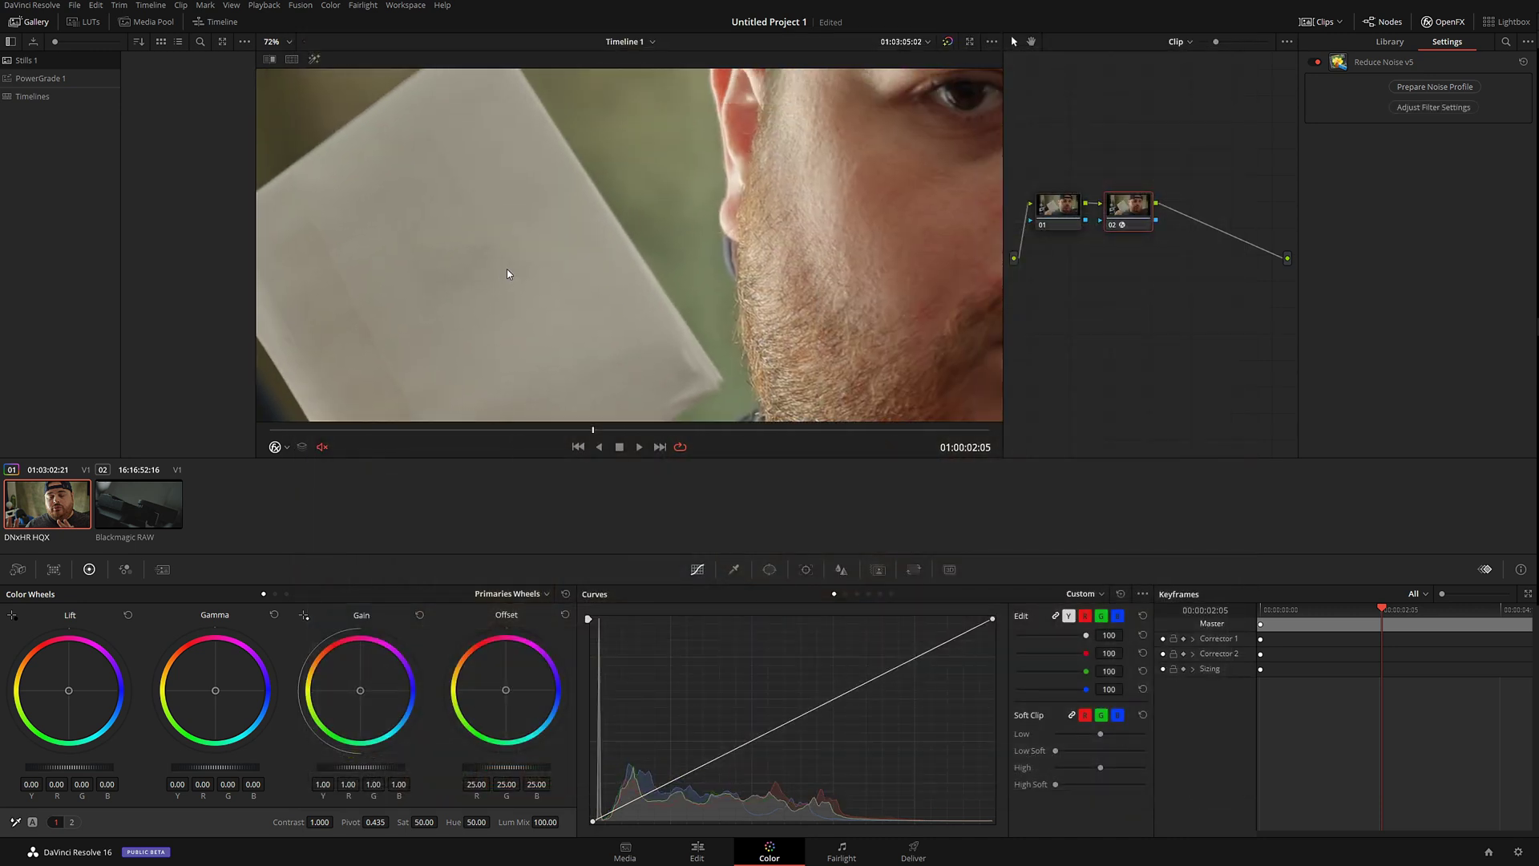
{"action": "scroll", "coordinate": [507, 273], "scroll_direction": "up", "scroll_amount": 5}
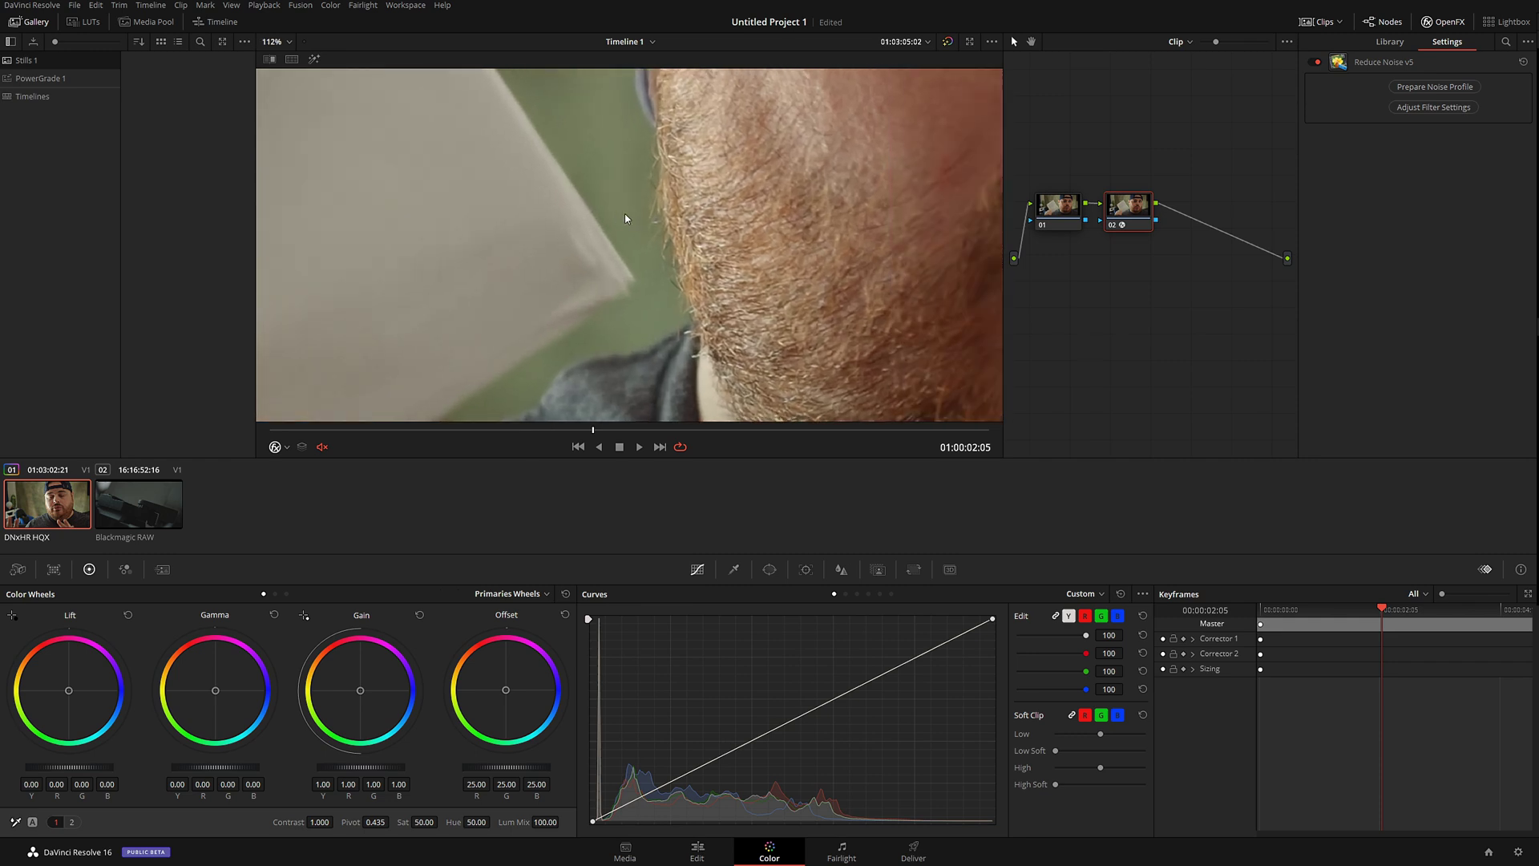
{"action": "scroll", "coordinate": [625, 218], "scroll_direction": "up", "scroll_amount": 3}
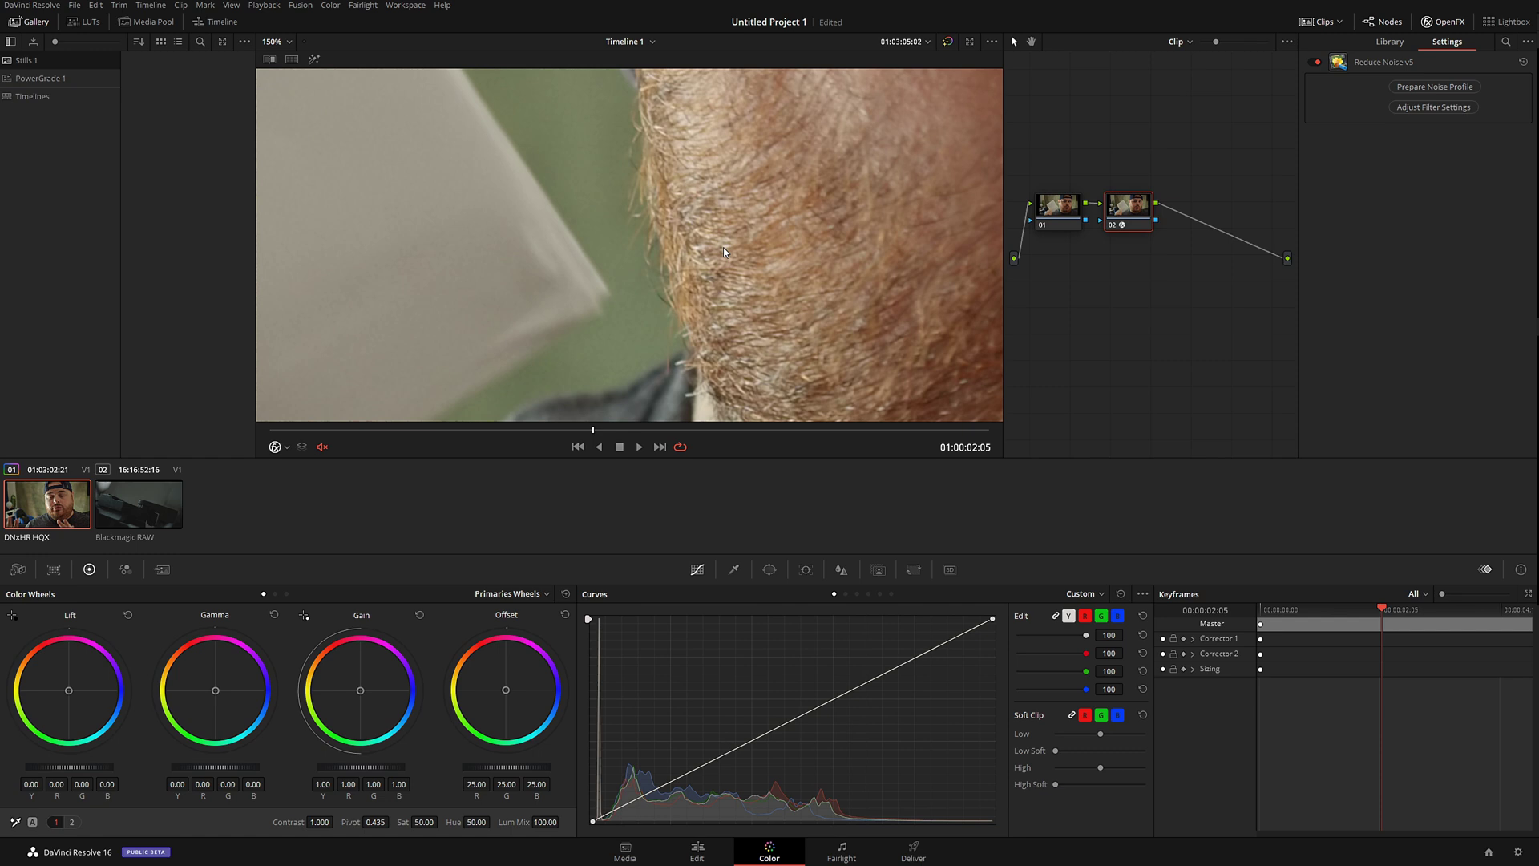
{"action": "key", "text": "ctrl+d"}
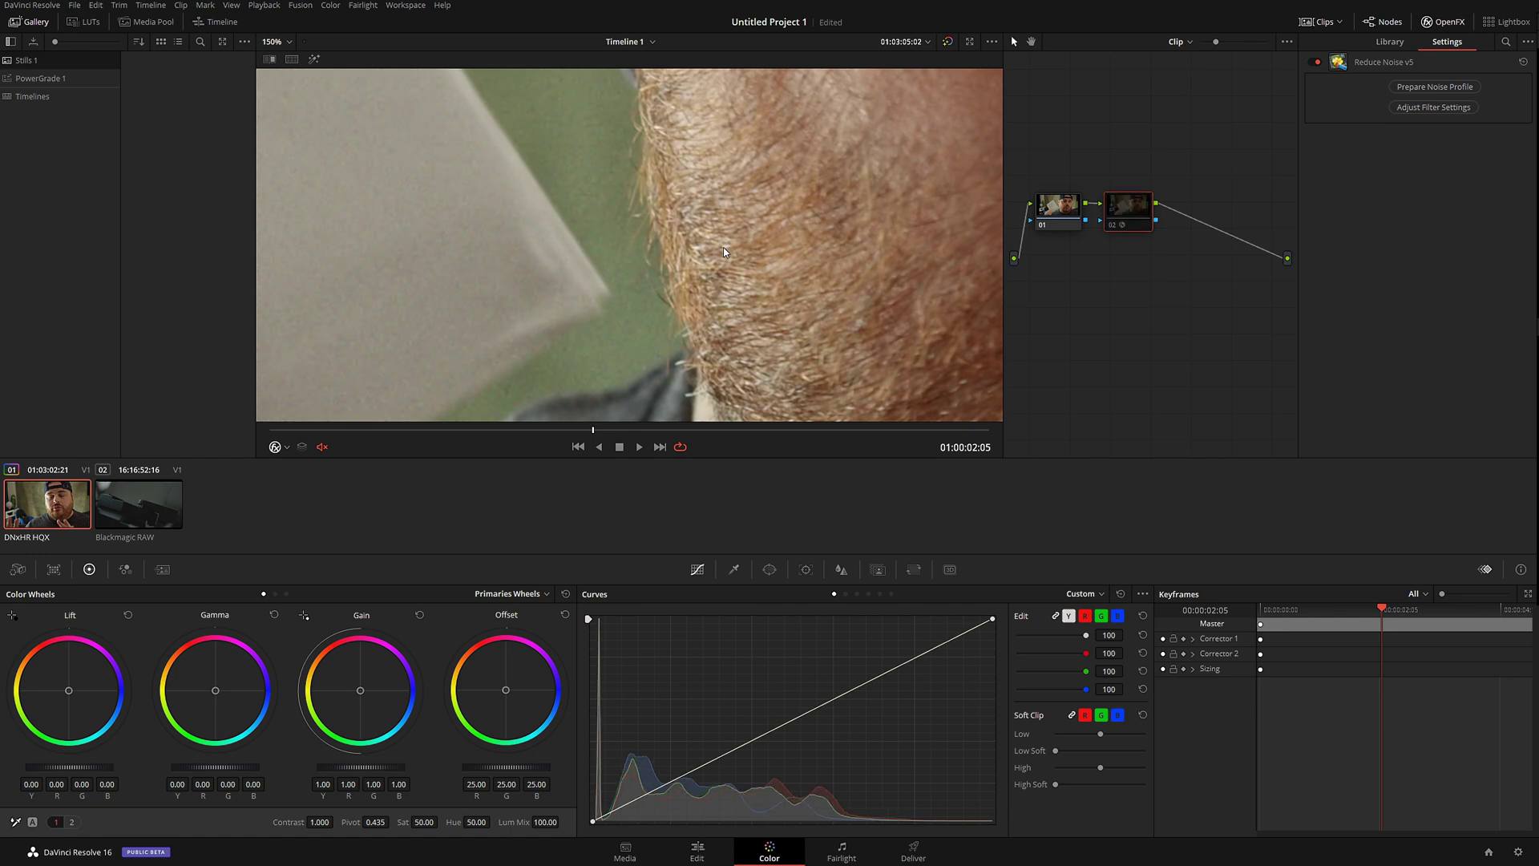
{"action": "key", "text": "ctrl+d"}
{"action": "key", "text": "ctrl+d"}
{"action": "key", "text": "ctrl+d"}
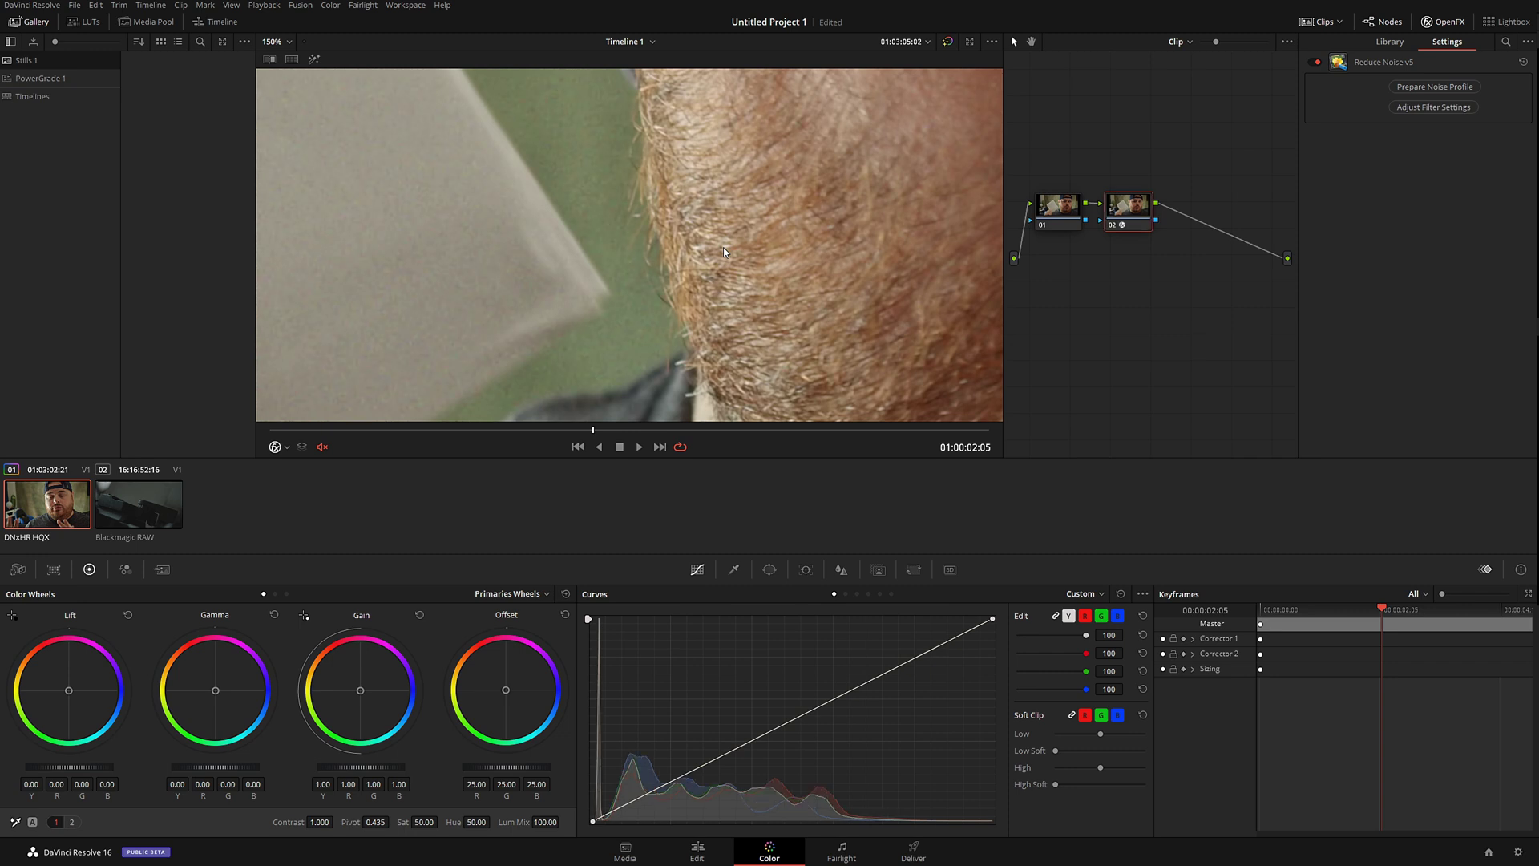
{"action": "key", "text": "ctrl+d"}
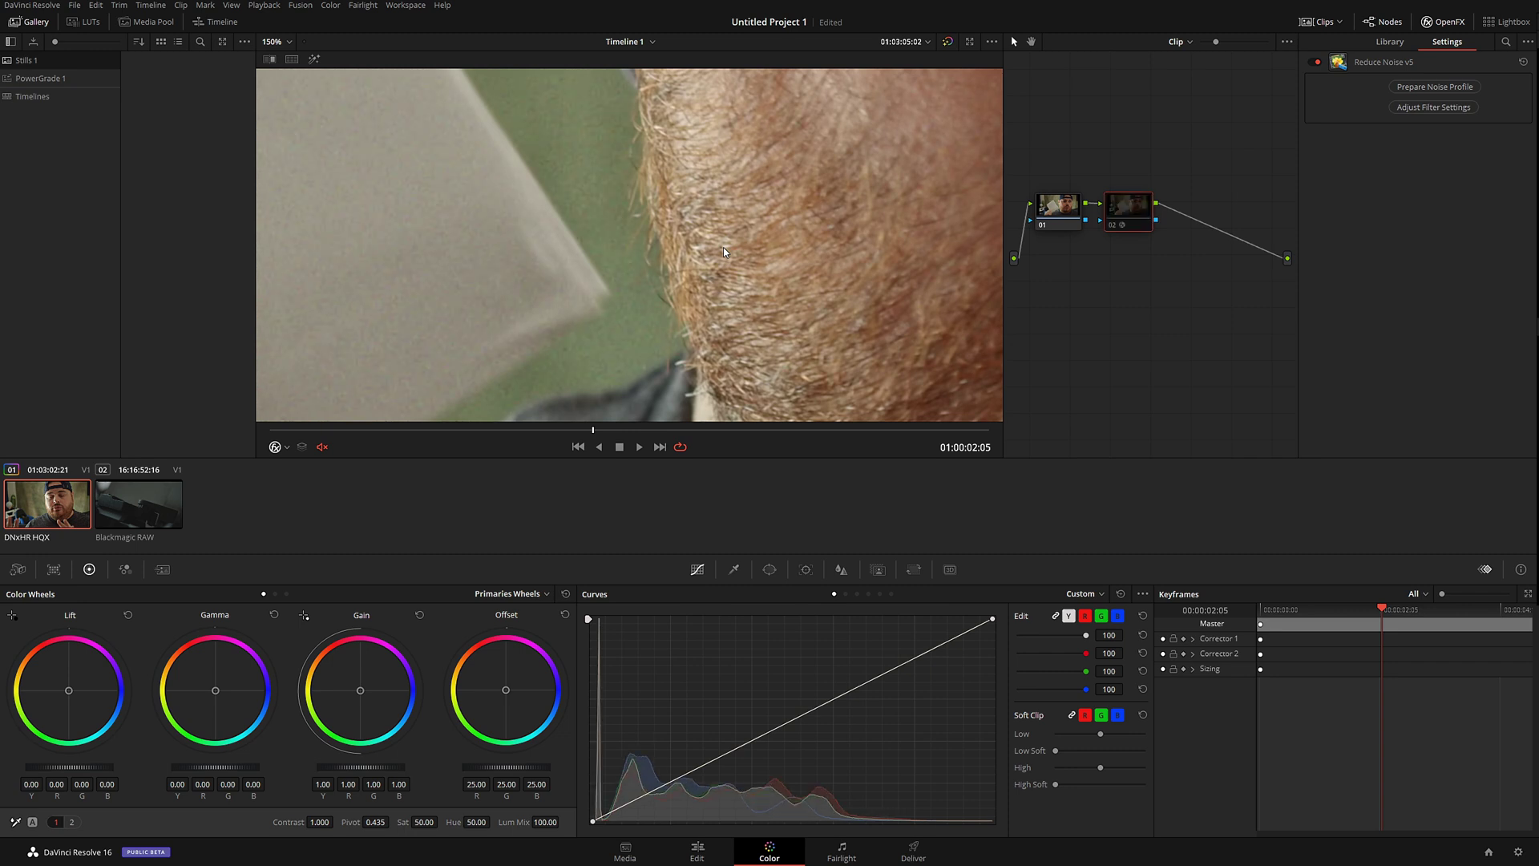
{"action": "key", "text": "ctrl+d"}
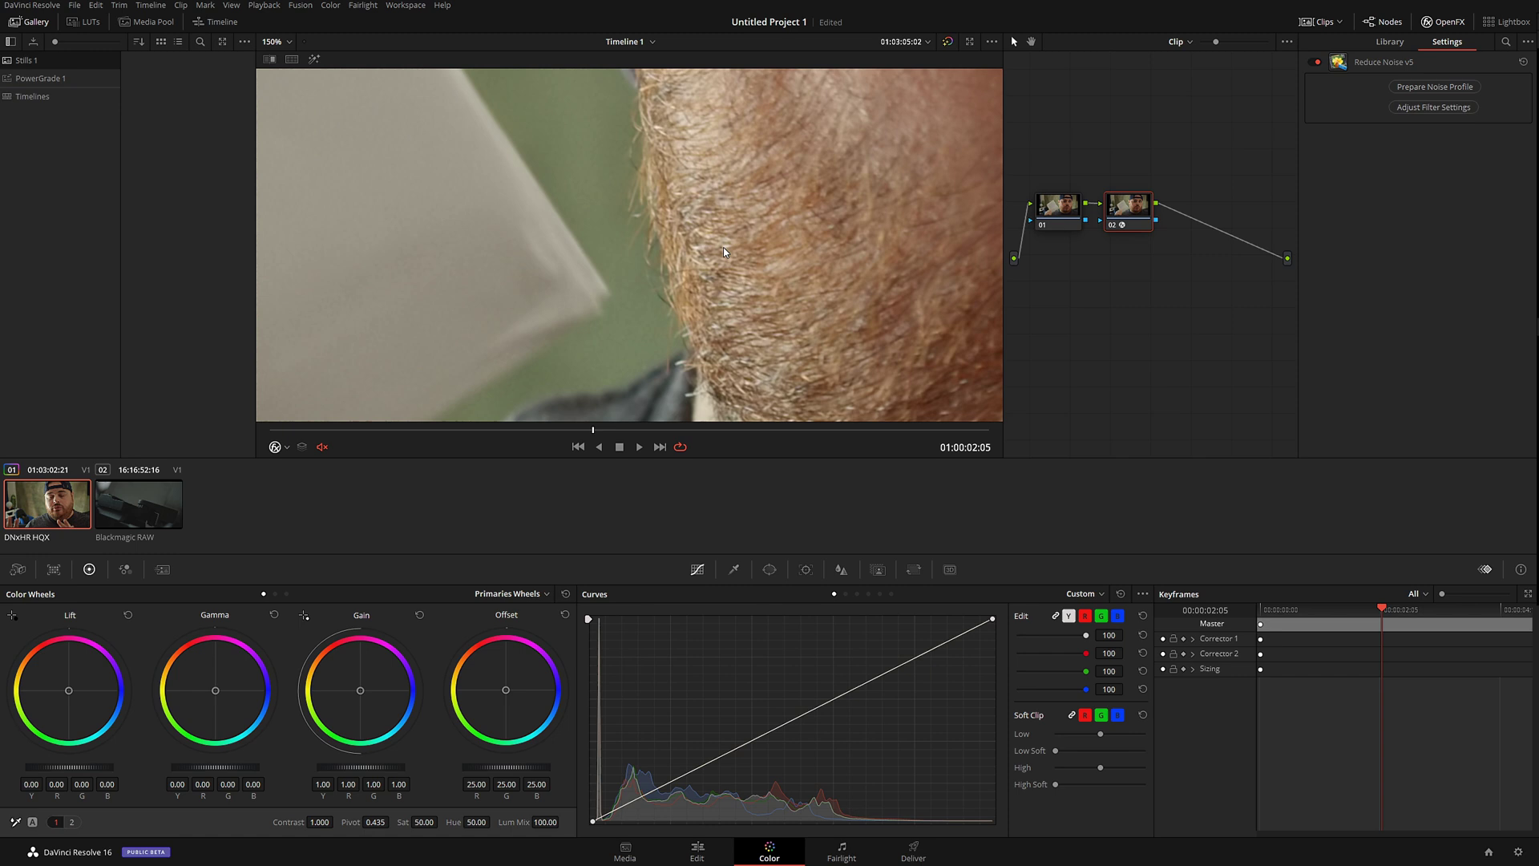
{"action": "key", "text": "ctrl+d"}
{"action": "key", "text": "ctrl+d"}
{"action": "key", "text": "ctrl+d"}
{"action": "key", "text": "ctrl+d"}
{"action": "scroll", "coordinate": [623, 233], "scroll_direction": "down", "scroll_amount": 5}
{"action": "scroll", "coordinate": [623, 233], "scroll_direction": "down", "scroll_amount": 4}
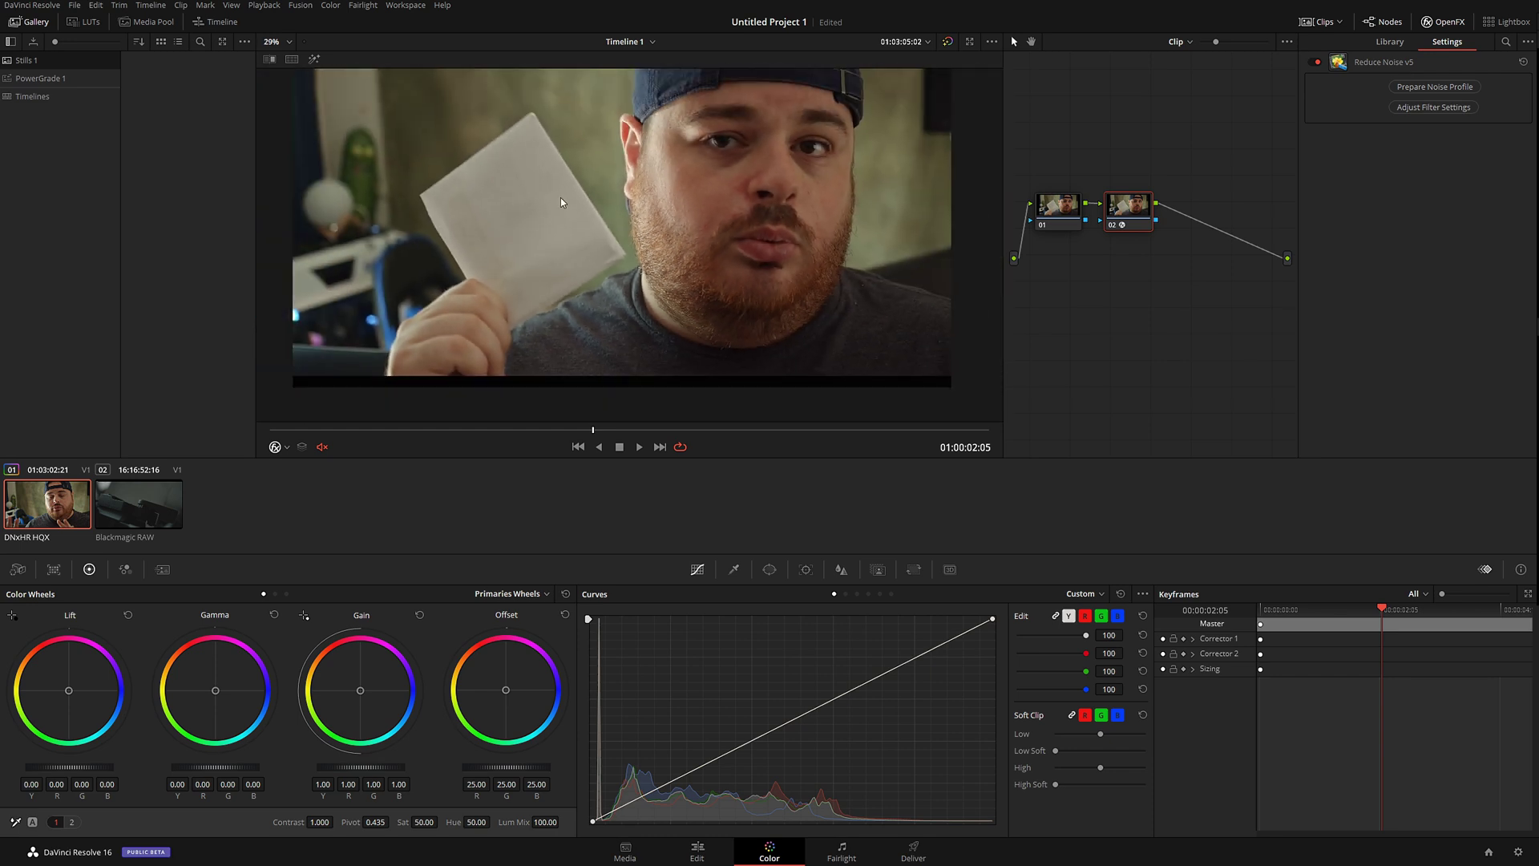
{"action": "scroll", "coordinate": [651, 253], "scroll_direction": "up", "scroll_amount": 4}
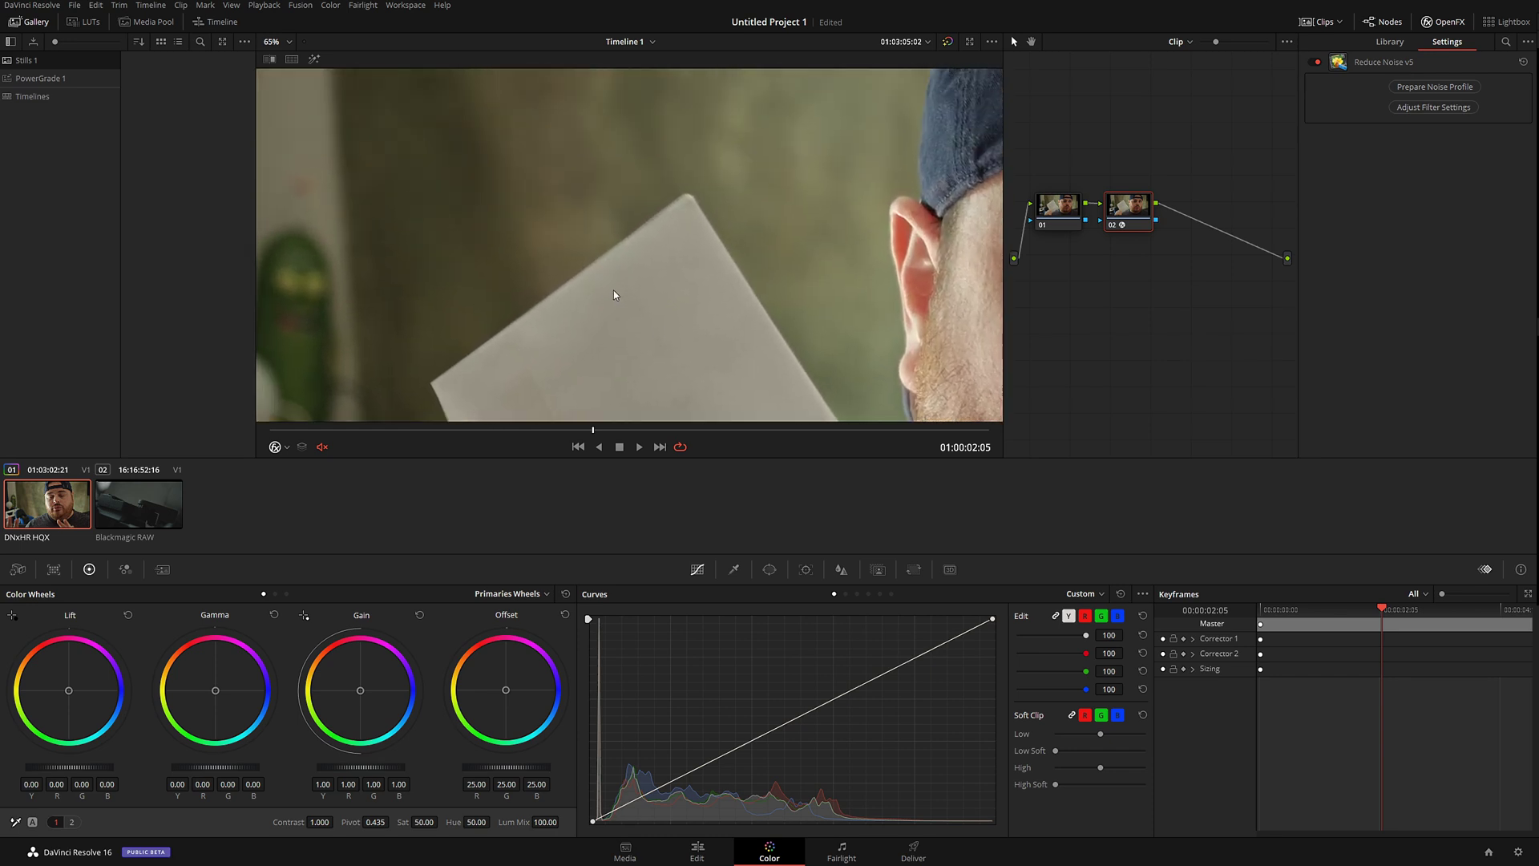
{"action": "scroll", "coordinate": [744, 261], "scroll_direction": "up", "scroll_amount": 5}
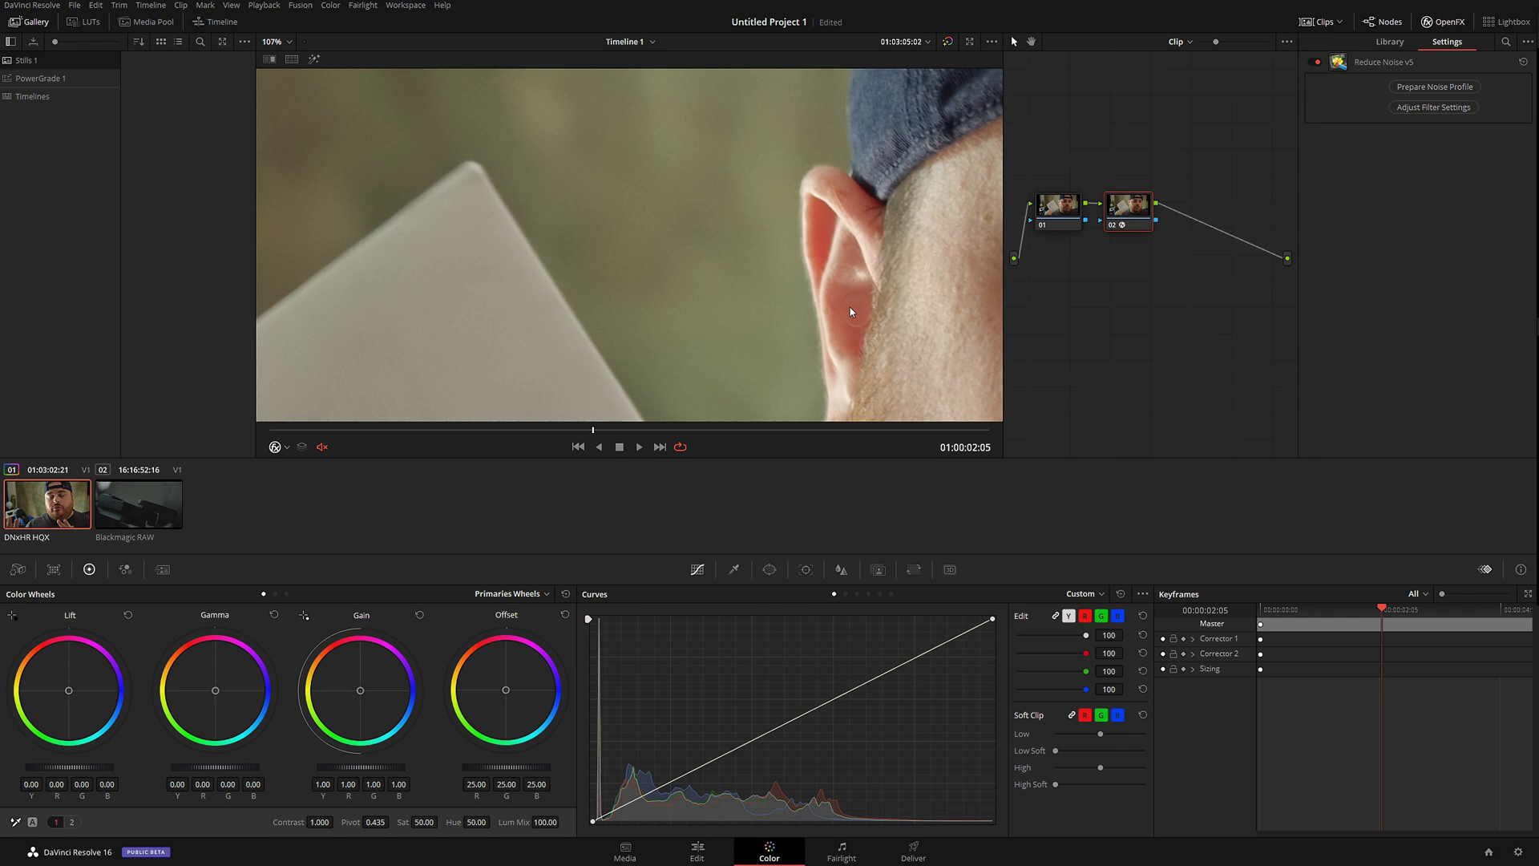
Step: Compare the ear and neck up close with the noise reduction node off and on, and return to the full frame
{"action": "scroll", "coordinate": [766, 273], "scroll_direction": "up", "scroll_amount": 1}
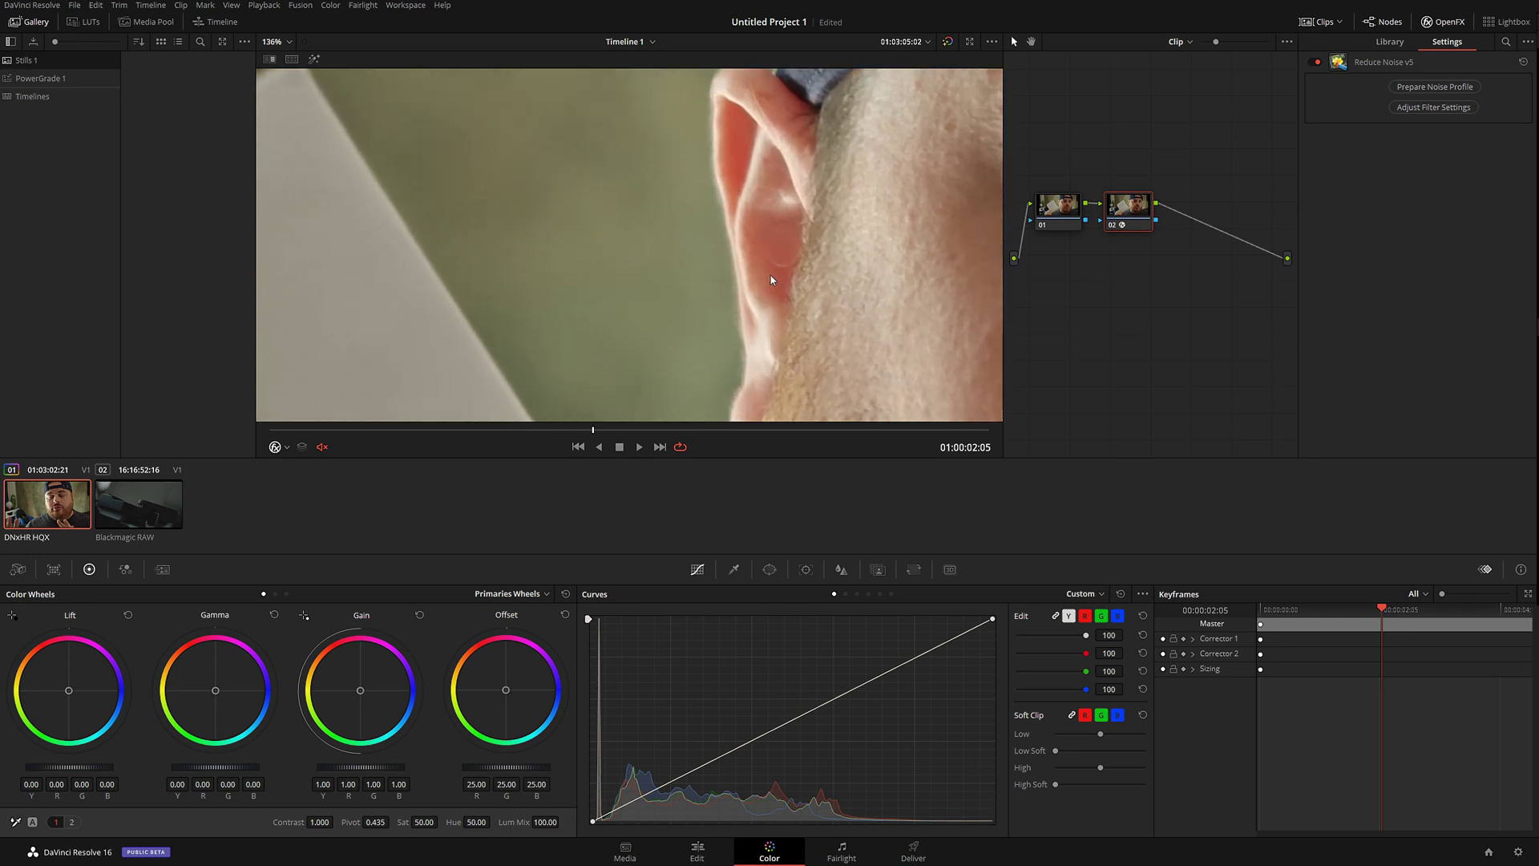
{"action": "key", "text": "ctrl+d"}
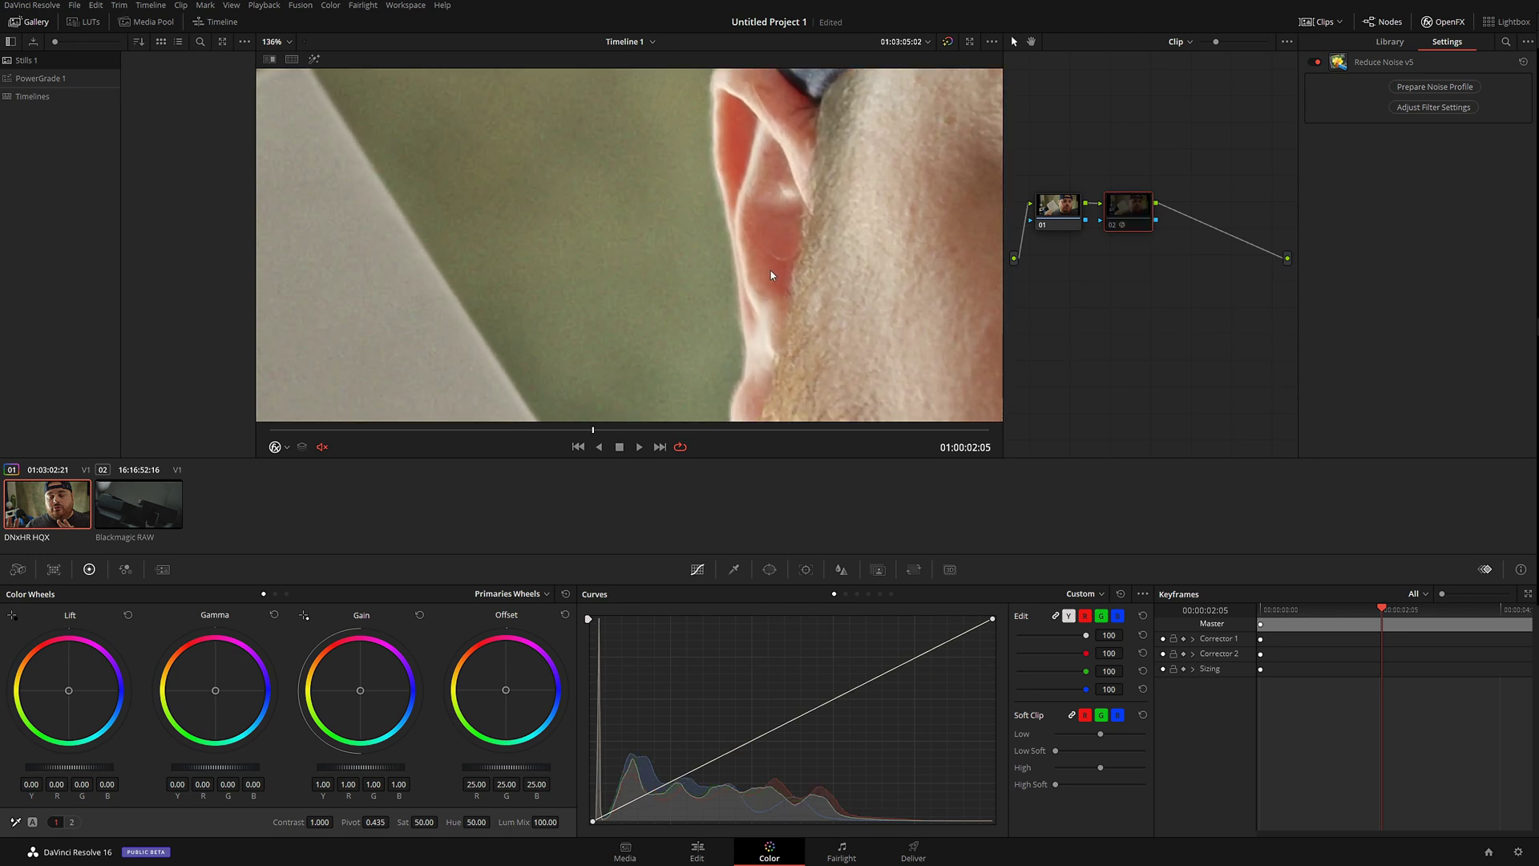
{"action": "key", "text": "ctrl+d"}
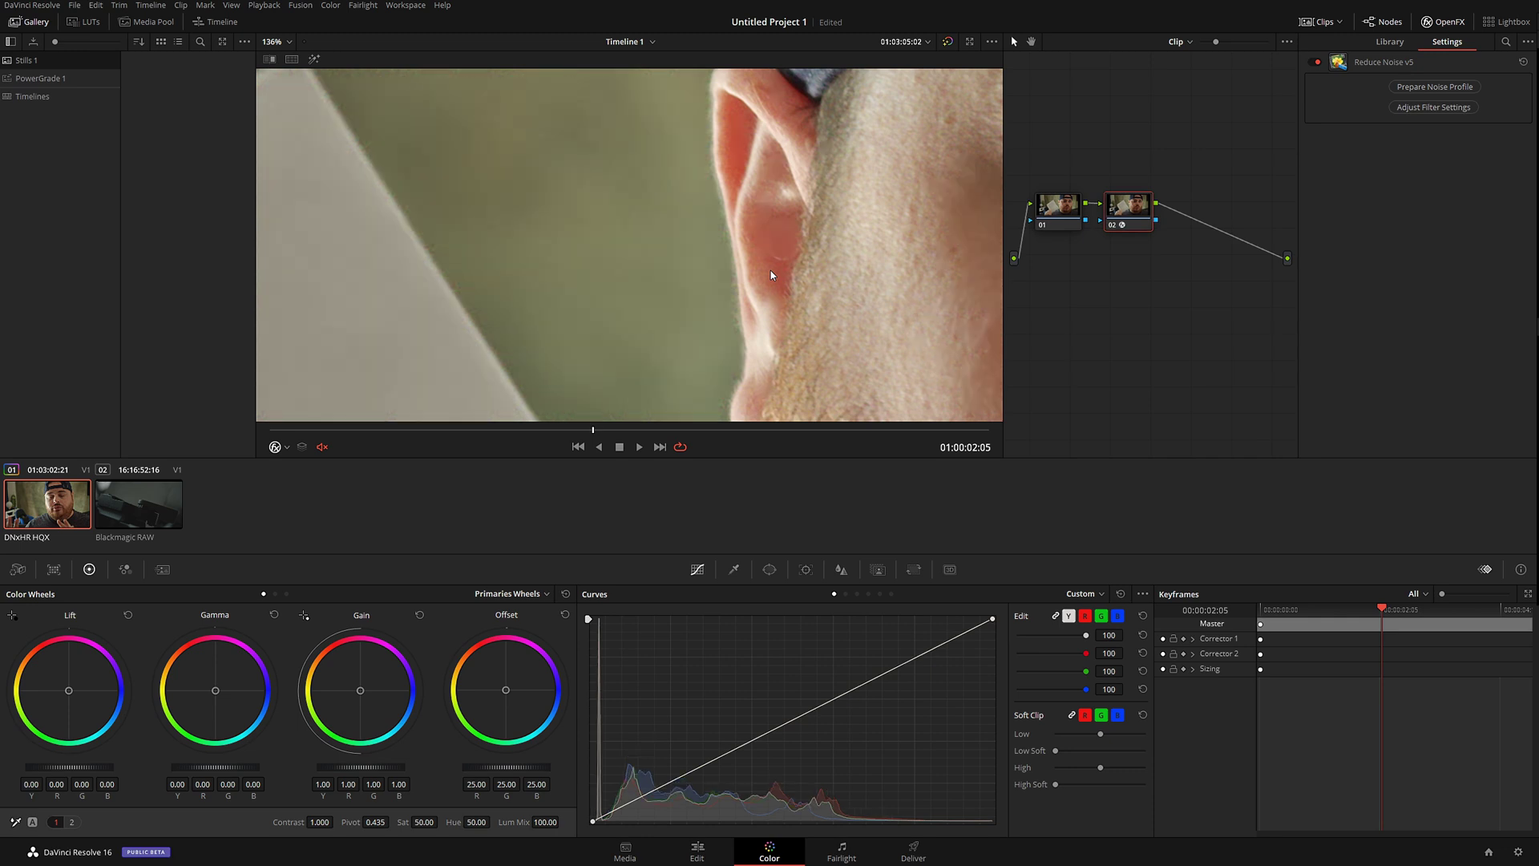
{"action": "key", "text": "shift+z"}
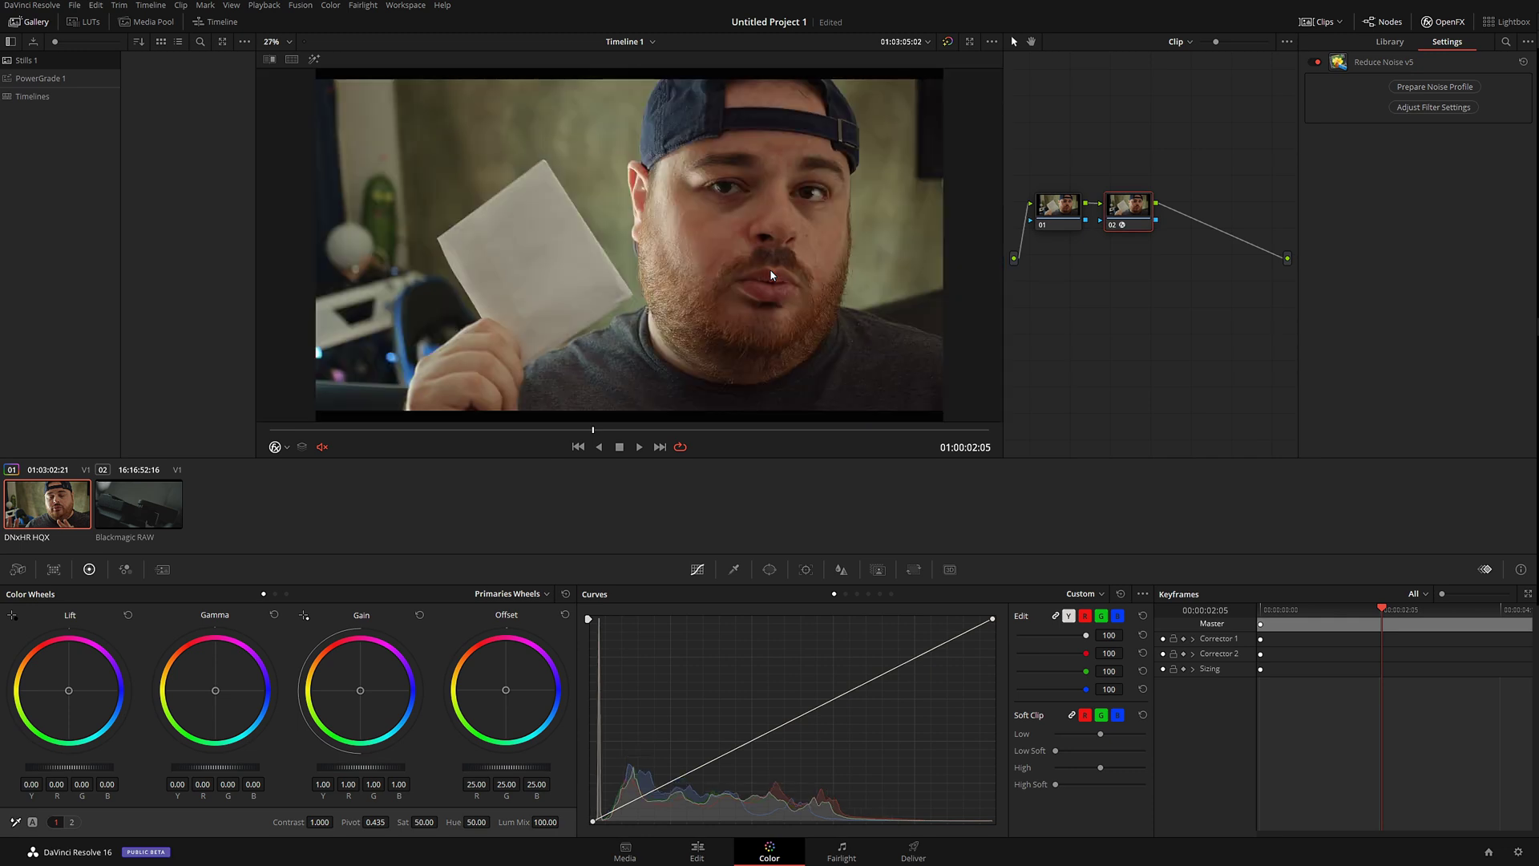
Step: Set the ISO of the Blackmagic RAW clip to 1000 in its Camera Raw settings
{"action": "left_click", "coordinate": [168, 515]}
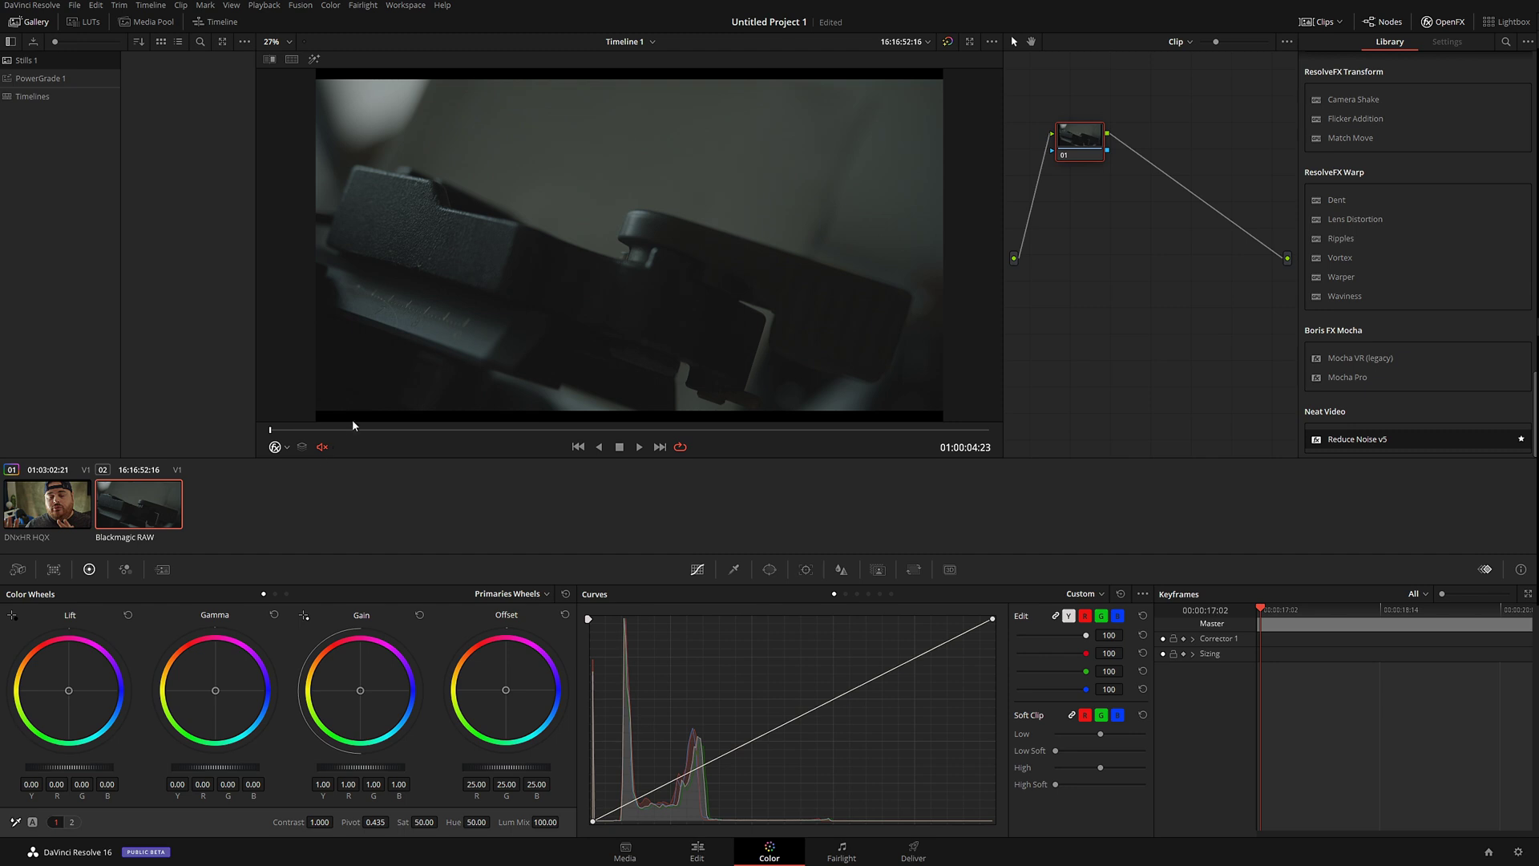
{"action": "left_click_drag", "start_coordinate": [359, 437], "coordinate": [440, 430]}
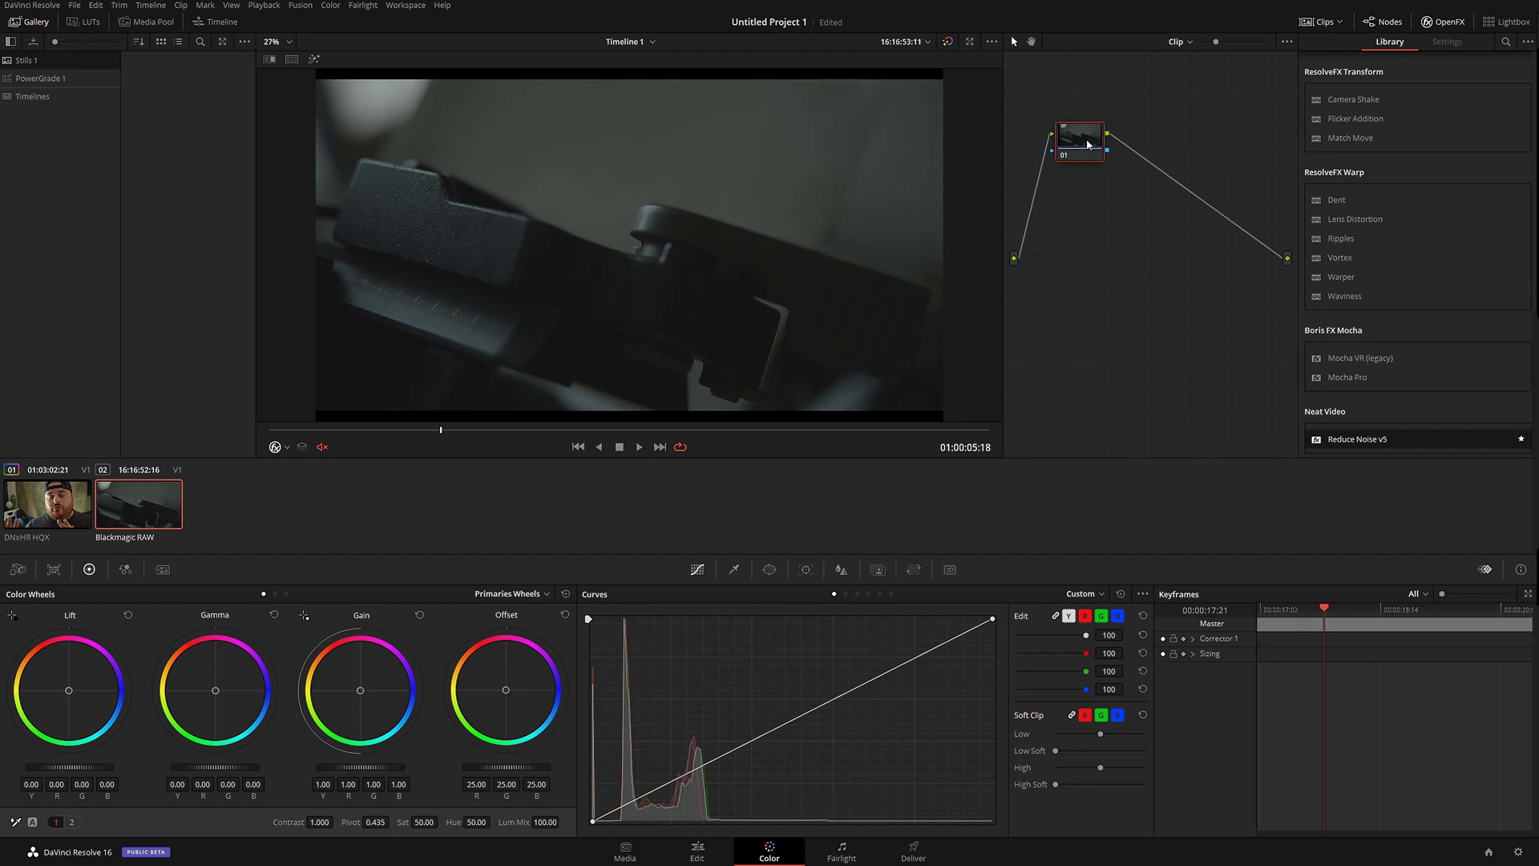
{"action": "left_click_drag", "start_coordinate": [1087, 145], "coordinate": [1078, 238]}
{"action": "left_click", "coordinate": [17, 569]}
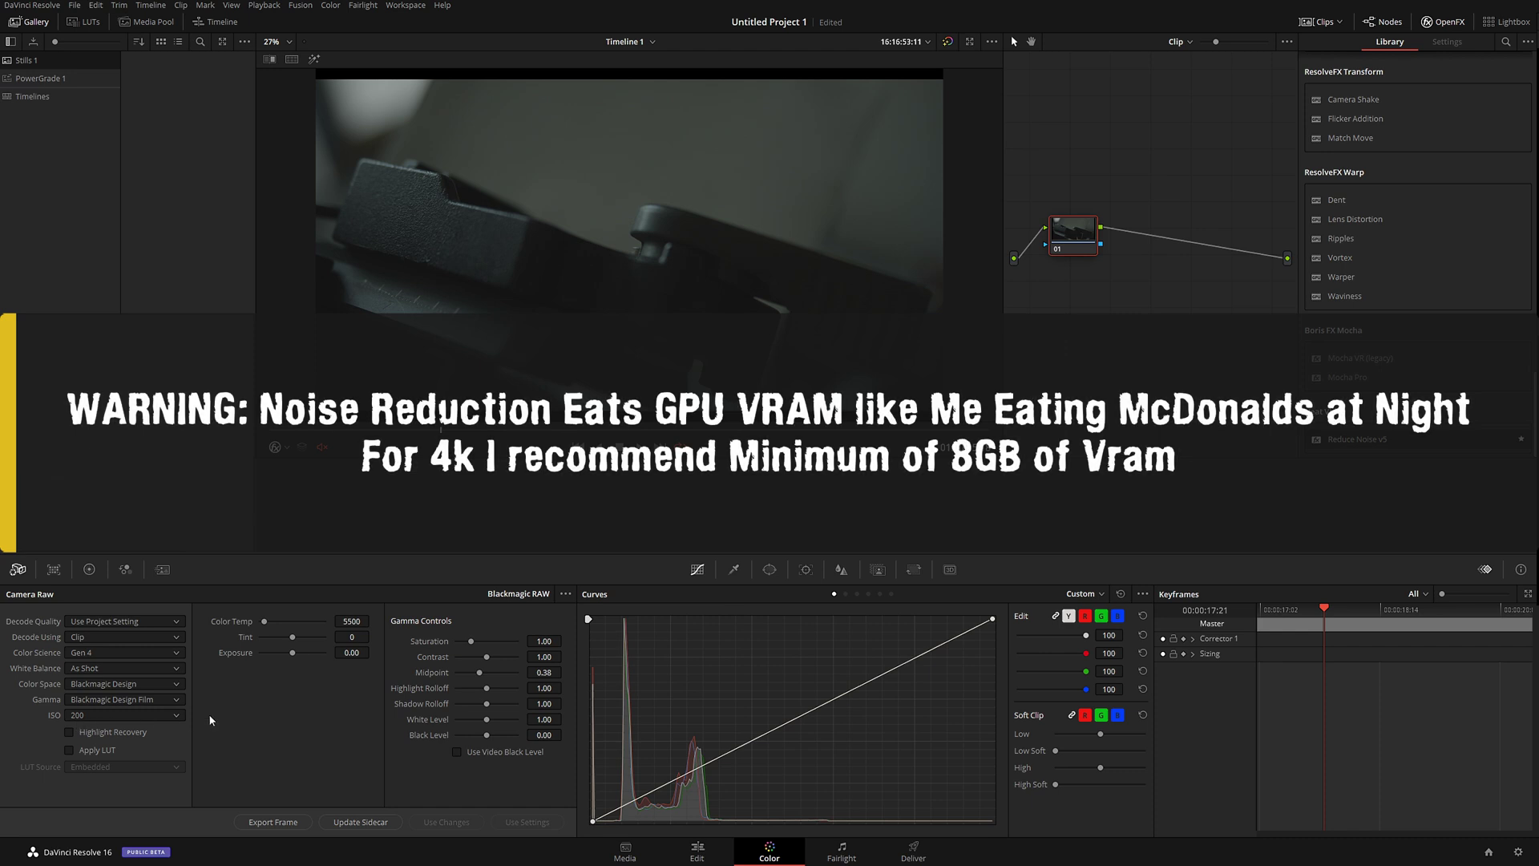
{"action": "left_click", "coordinate": [153, 717]}
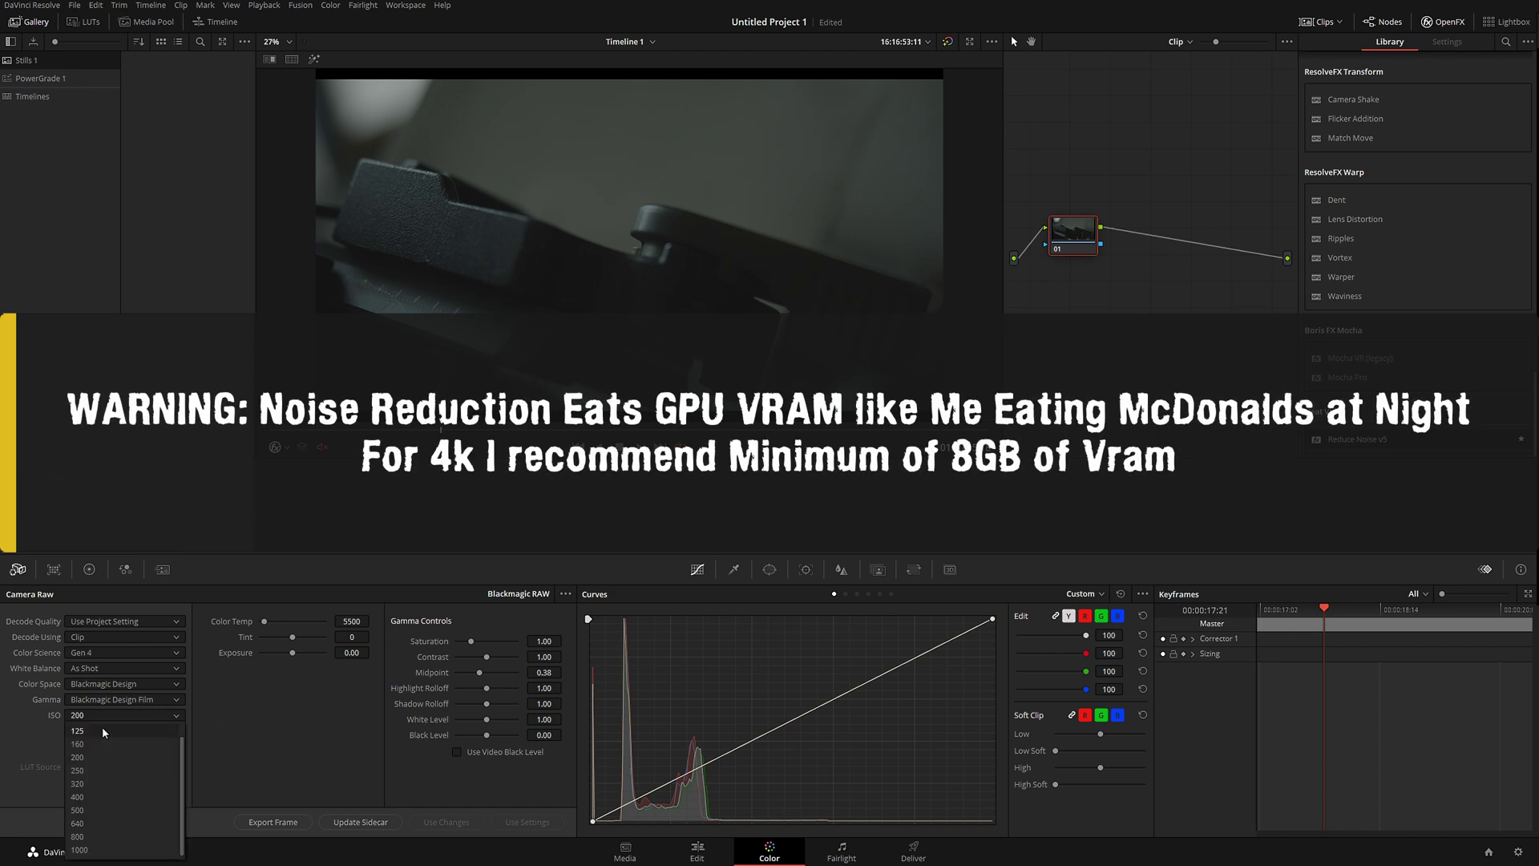
{"action": "left_click", "coordinate": [87, 849]}
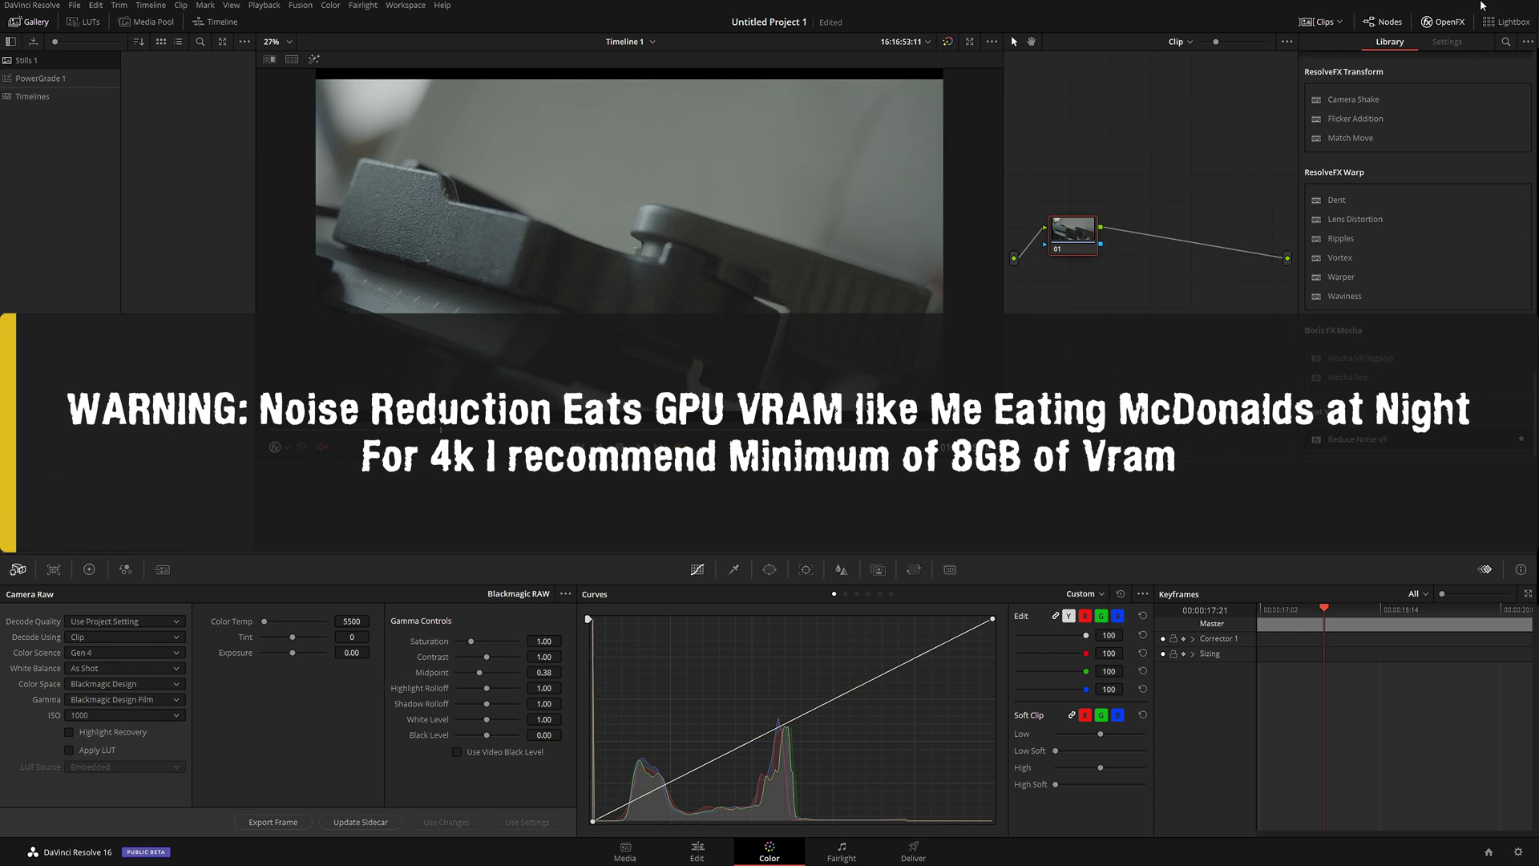
Step: Examine the noise in the dark areas of the Blackmagic RAW clip up close and in the full frame
{"action": "left_click", "coordinate": [1442, 21]}
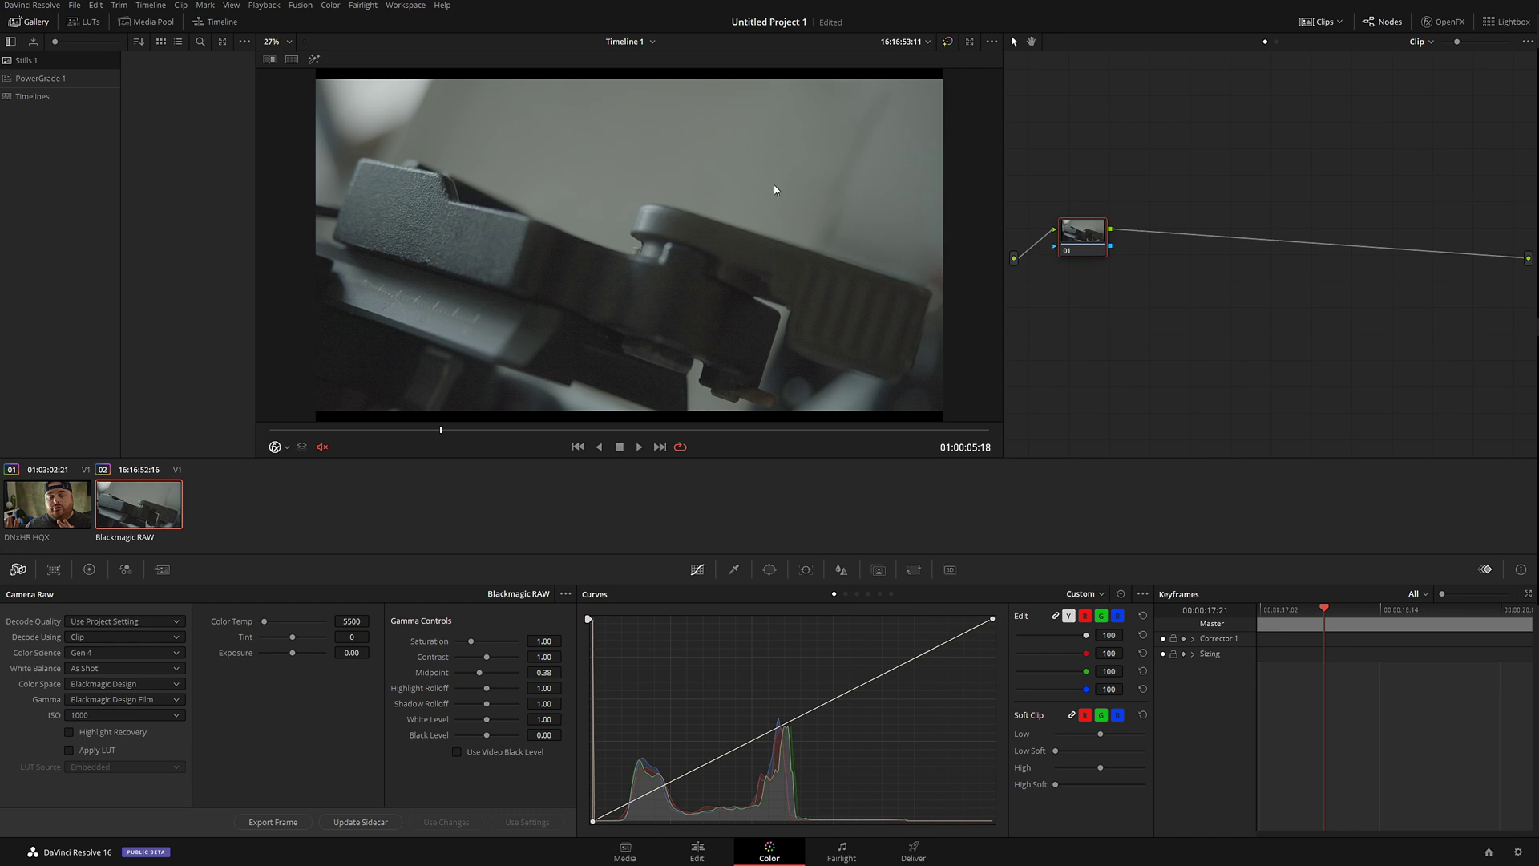
{"action": "mouse_move", "coordinate": [464, 430]}
{"action": "left_mouse_down"}
{"action": "mouse_move", "coordinate": [1011, 436]}
{"action": "mouse_move", "coordinate": [475, 433]}
{"action": "left_mouse_up"}
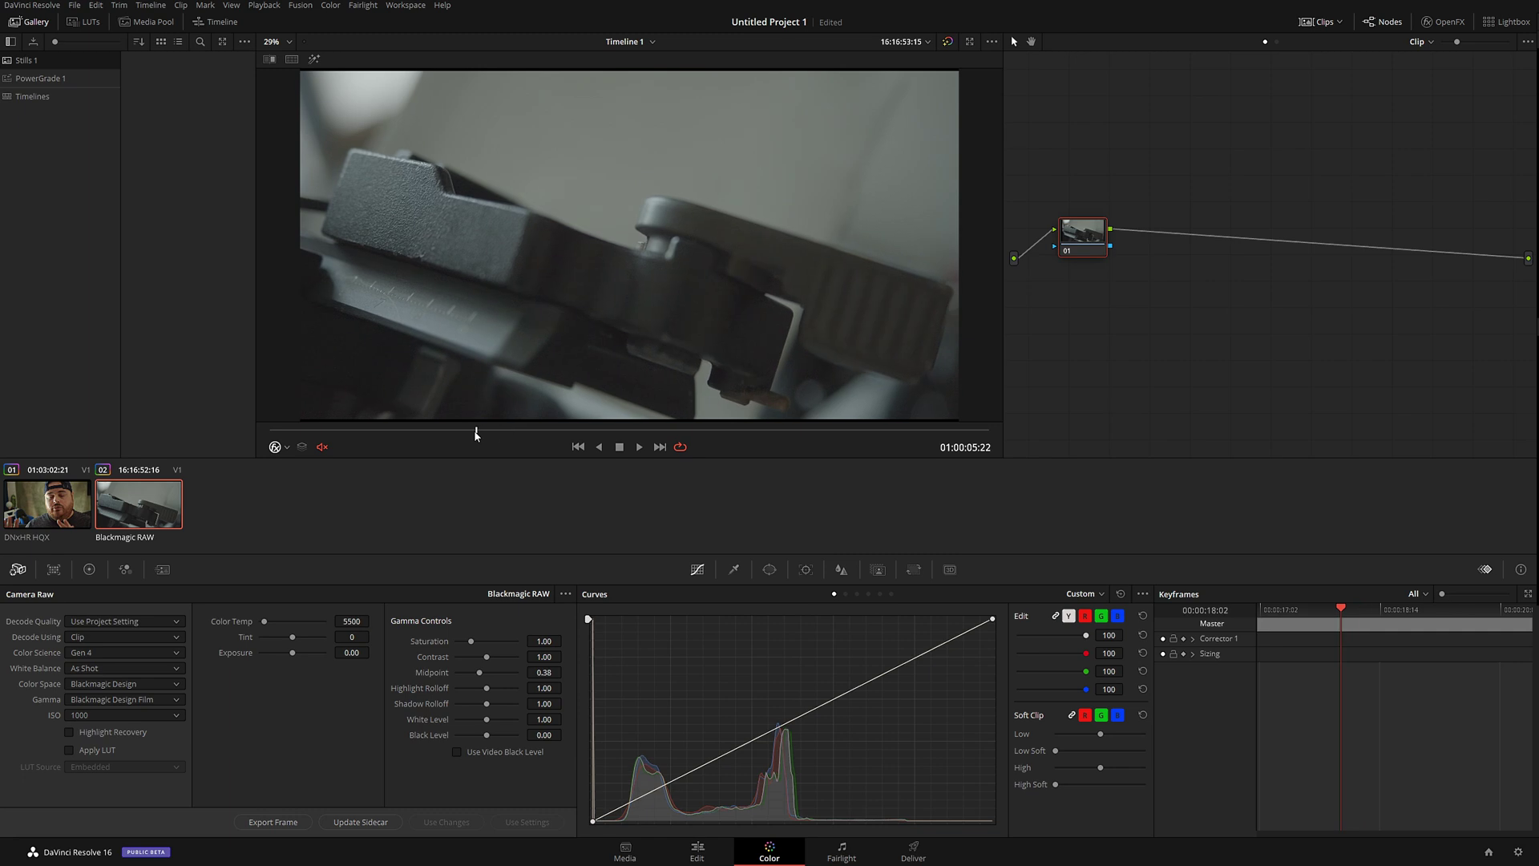
{"action": "scroll", "coordinate": [599, 335], "scroll_direction": "up", "scroll_amount": 10}
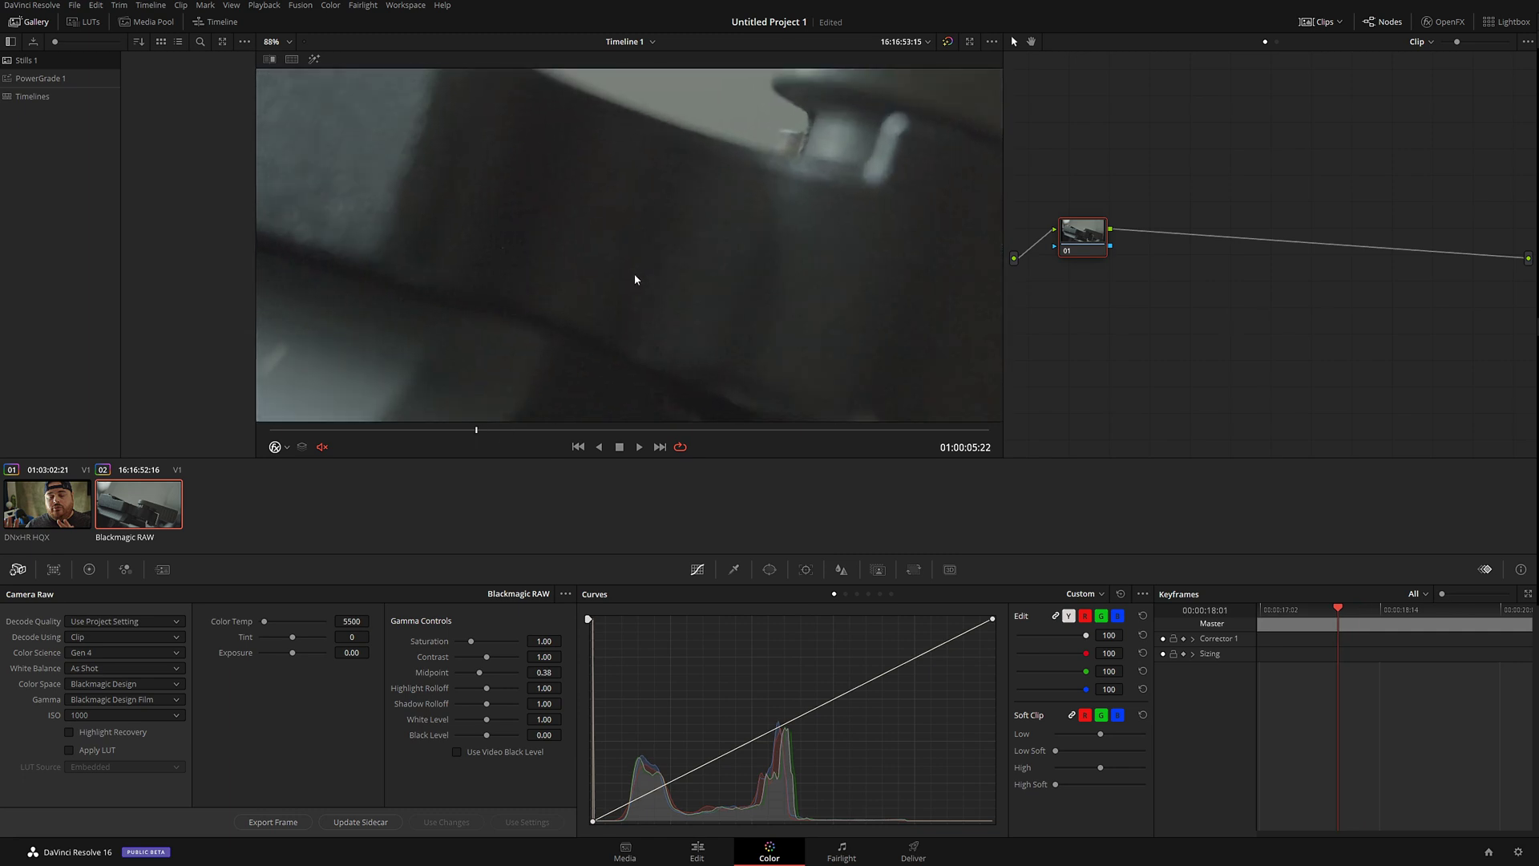
{"action": "scroll", "coordinate": [634, 278], "scroll_direction": "down", "scroll_amount": 4}
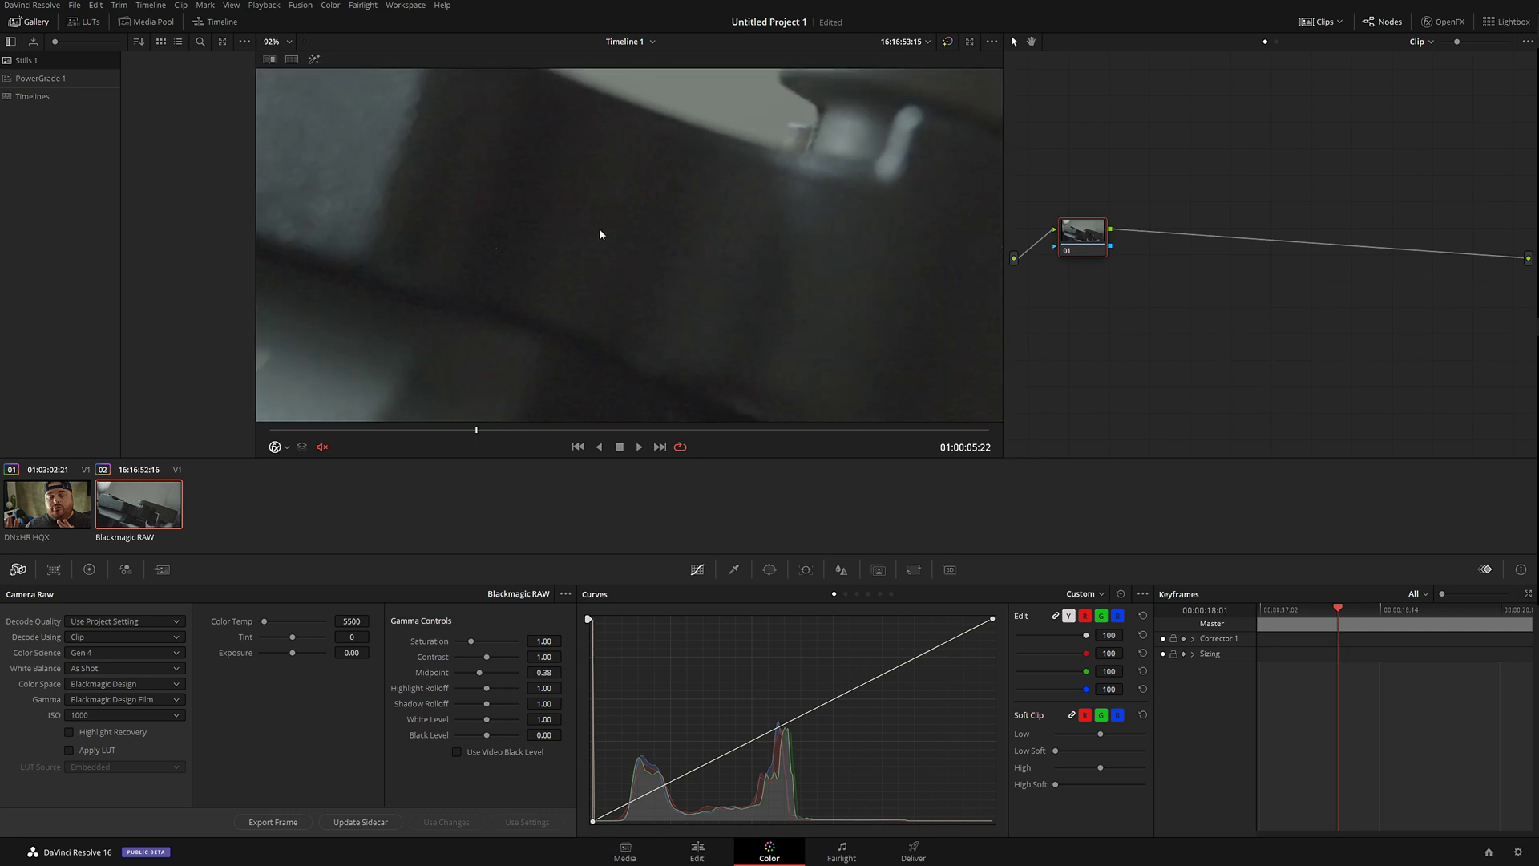
{"action": "scroll", "coordinate": [560, 244], "scroll_direction": "down", "scroll_amount": 6}
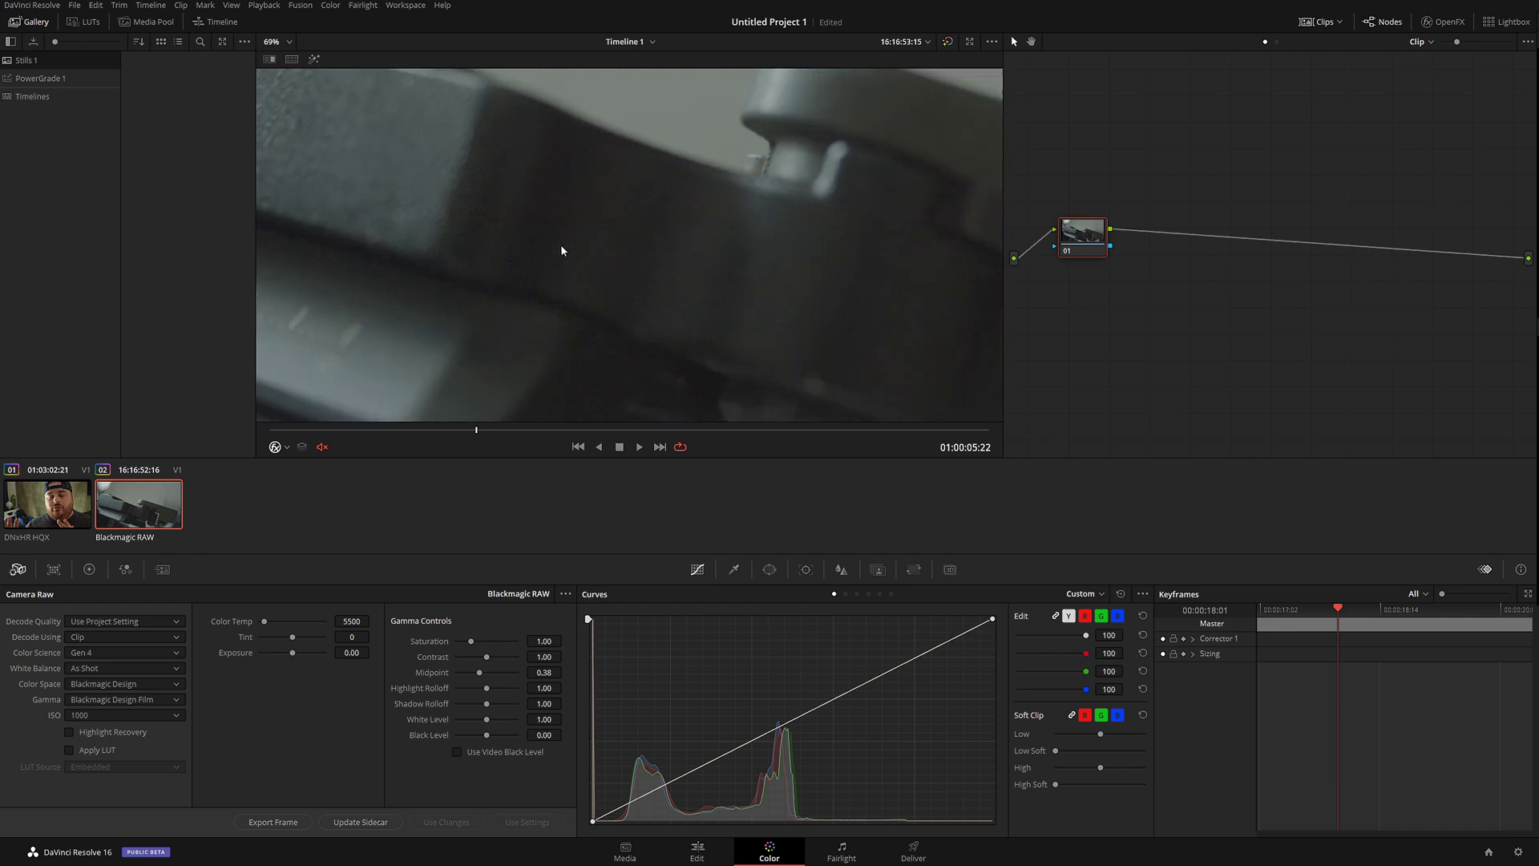
{"action": "scroll", "coordinate": [565, 245], "scroll_direction": "up", "scroll_amount": 2}
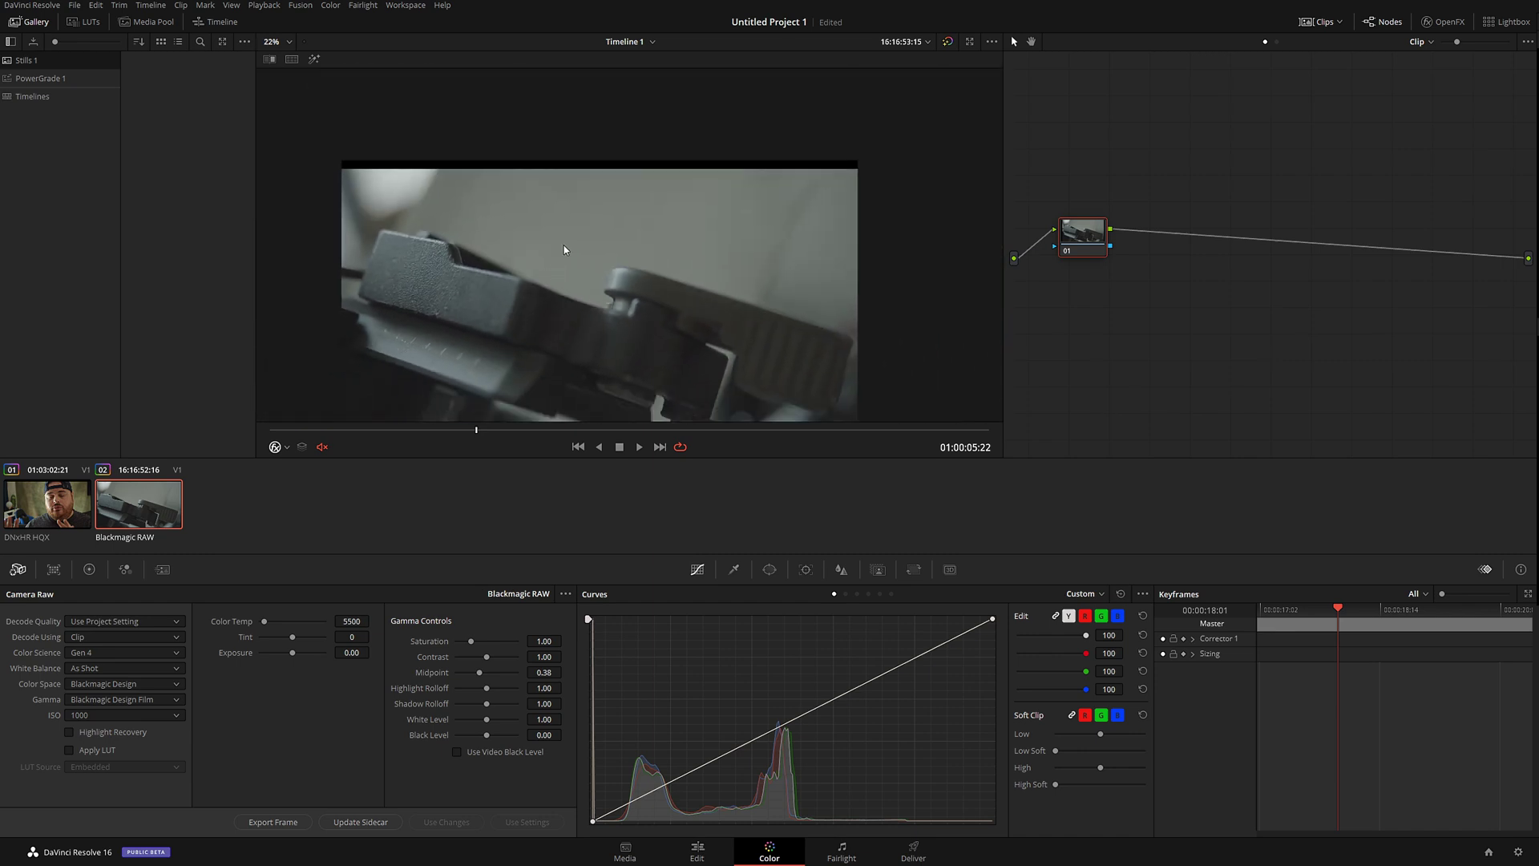
{"action": "scroll", "coordinate": [545, 312], "scroll_direction": "down", "scroll_amount": 1}
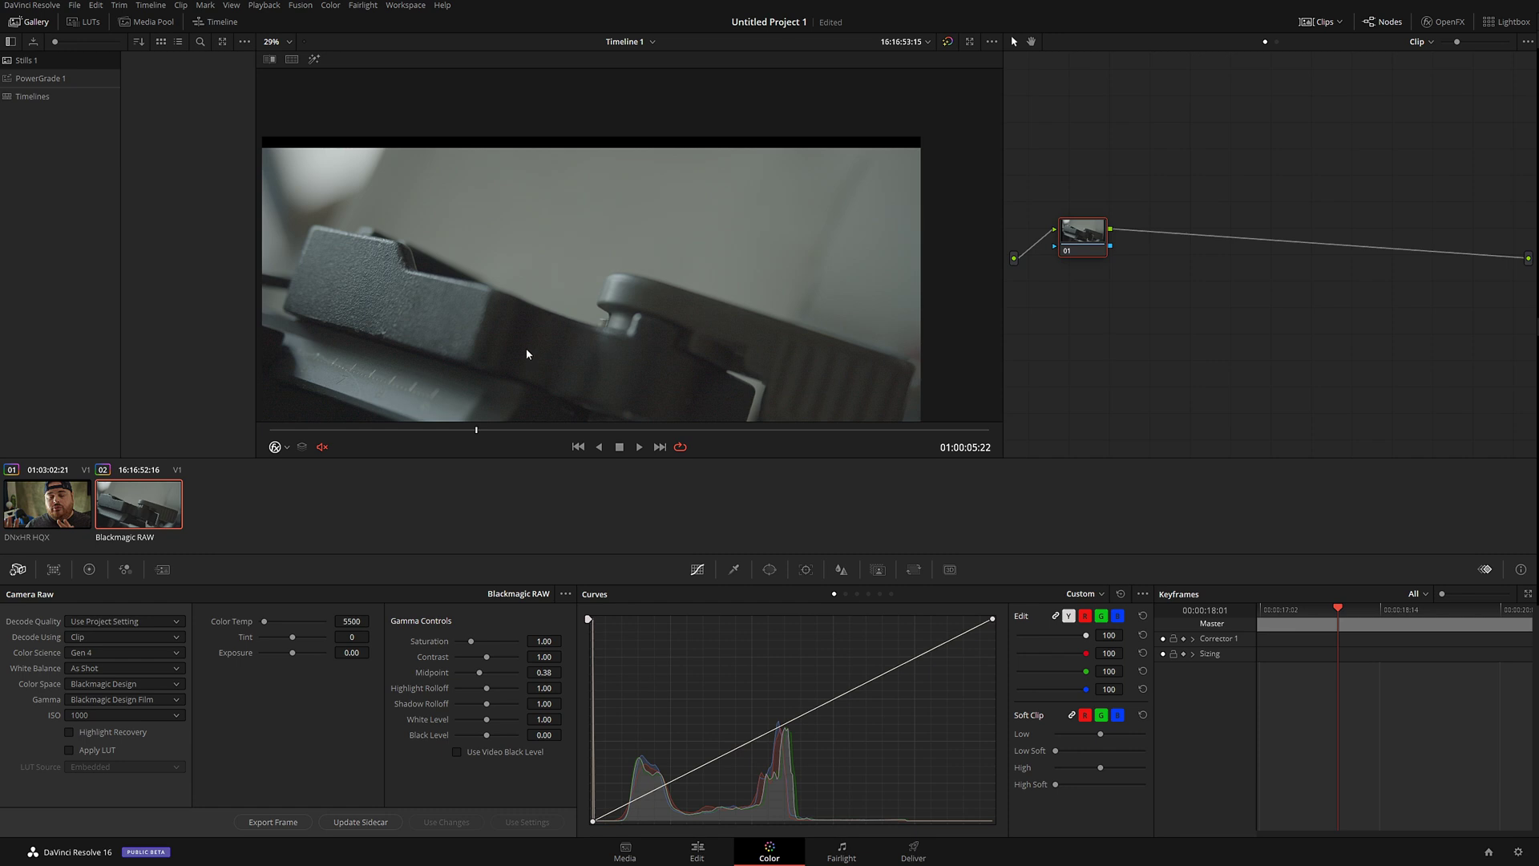
{"action": "left_click_drag", "start_coordinate": [534, 357], "coordinate": [551, 295]}
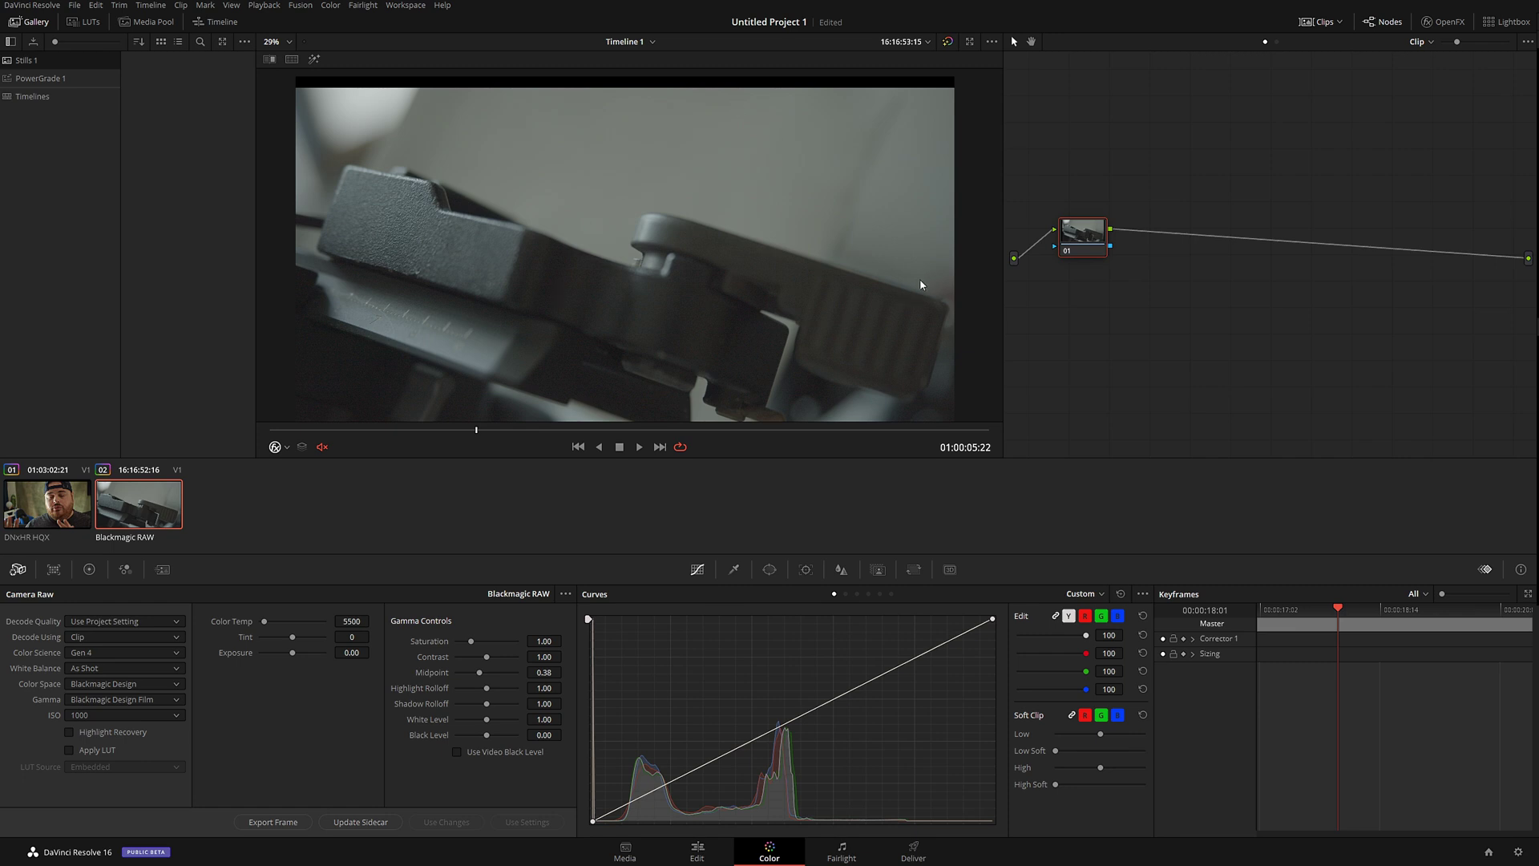
Step: Add a serial node after node 01 of the Blackmagic RAW clip and apply Neat Video's Reduce Noise v5 to it
{"action": "left_click_drag", "start_coordinate": [1079, 239], "coordinate": [1073, 224]}
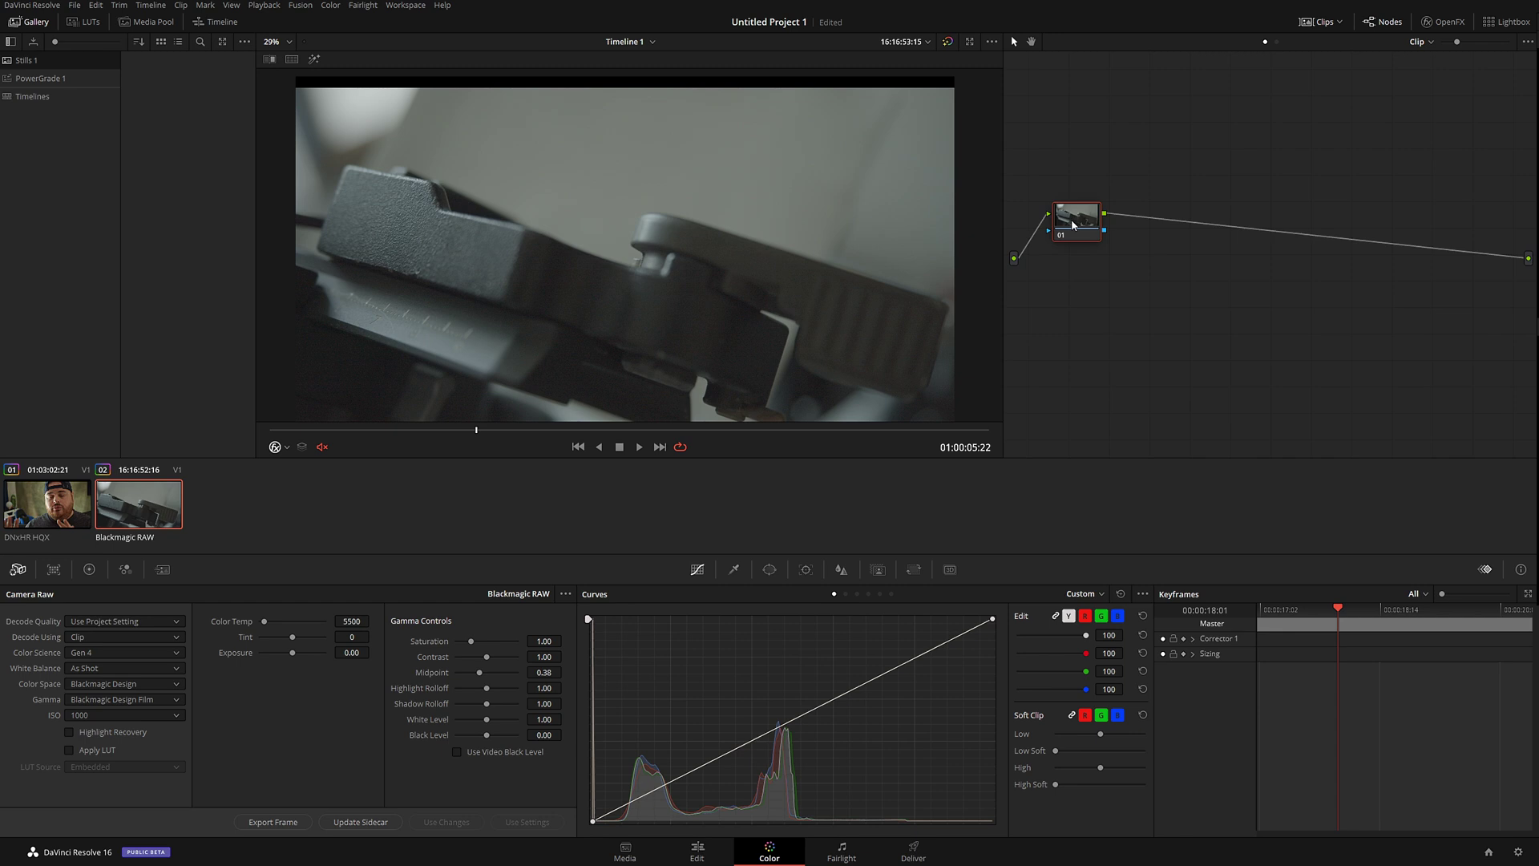
{"action": "key", "text": "alt+s"}
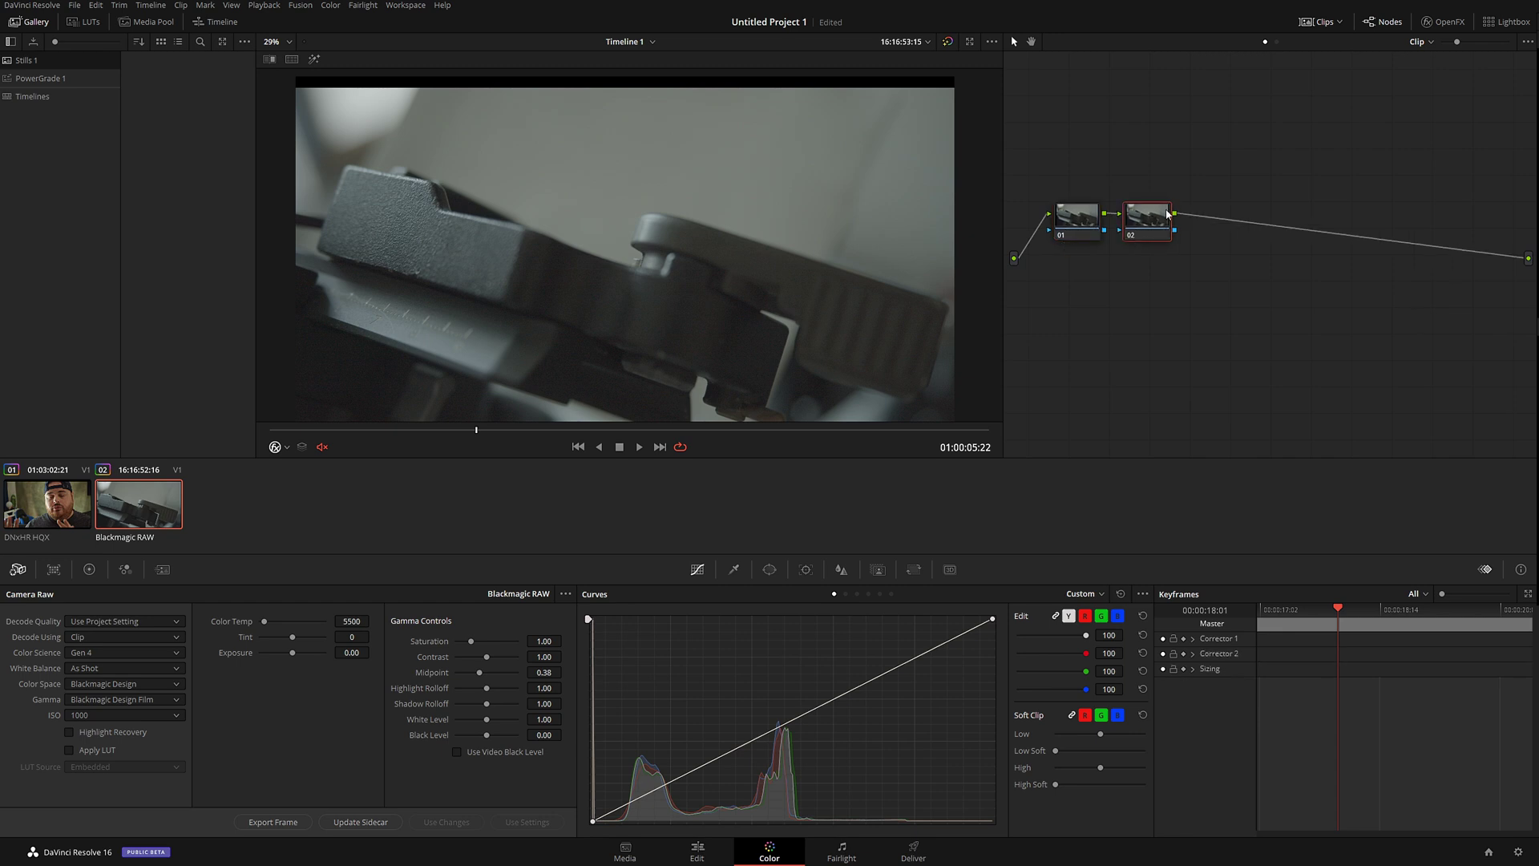
{"action": "left_click", "coordinate": [1443, 21]}
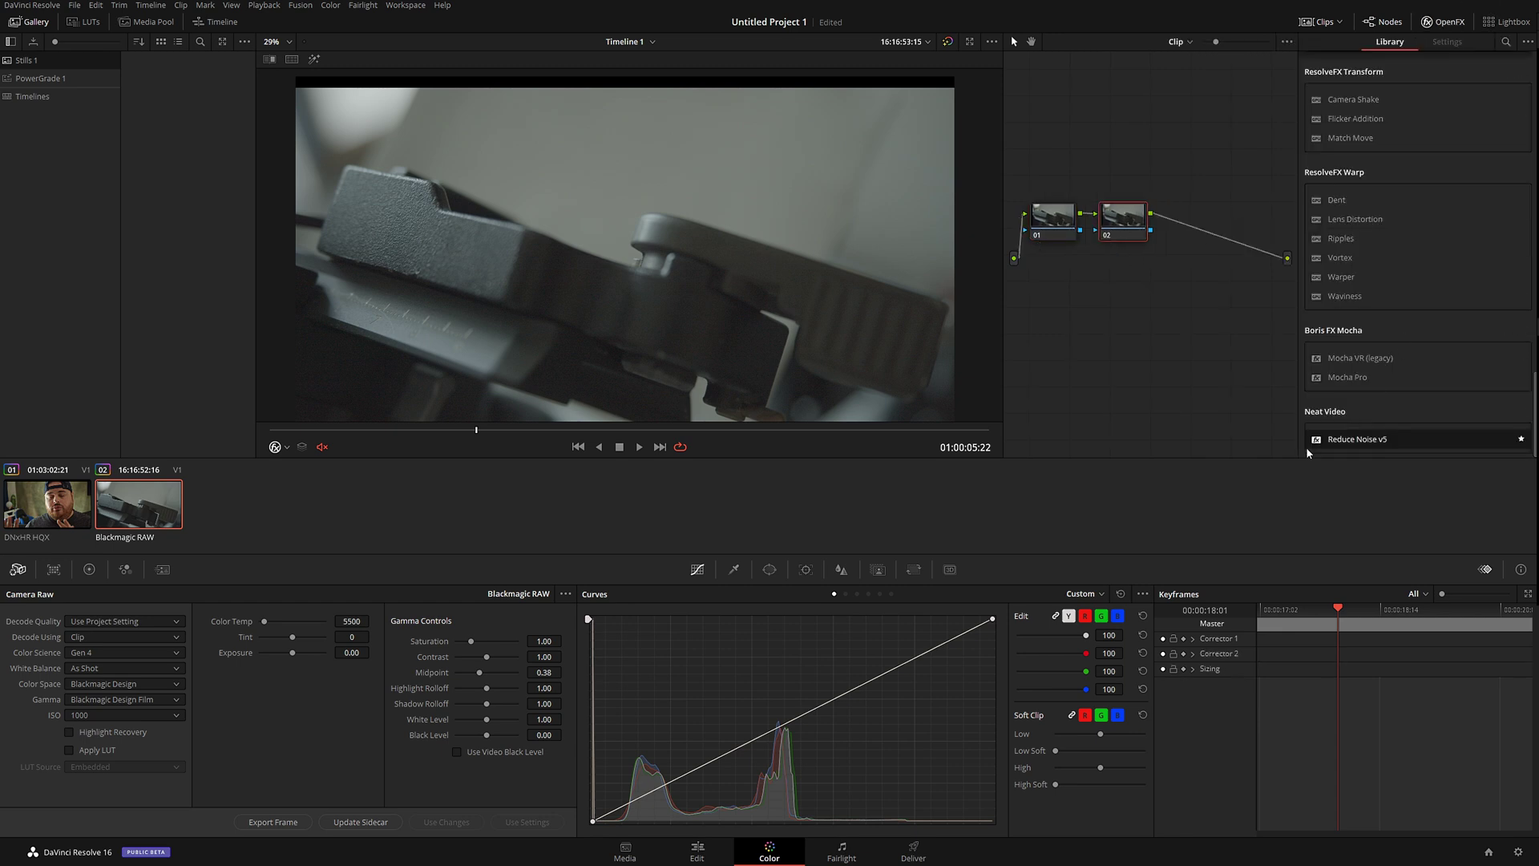
{"action": "left_click_drag", "start_coordinate": [1319, 443], "coordinate": [1122, 223]}
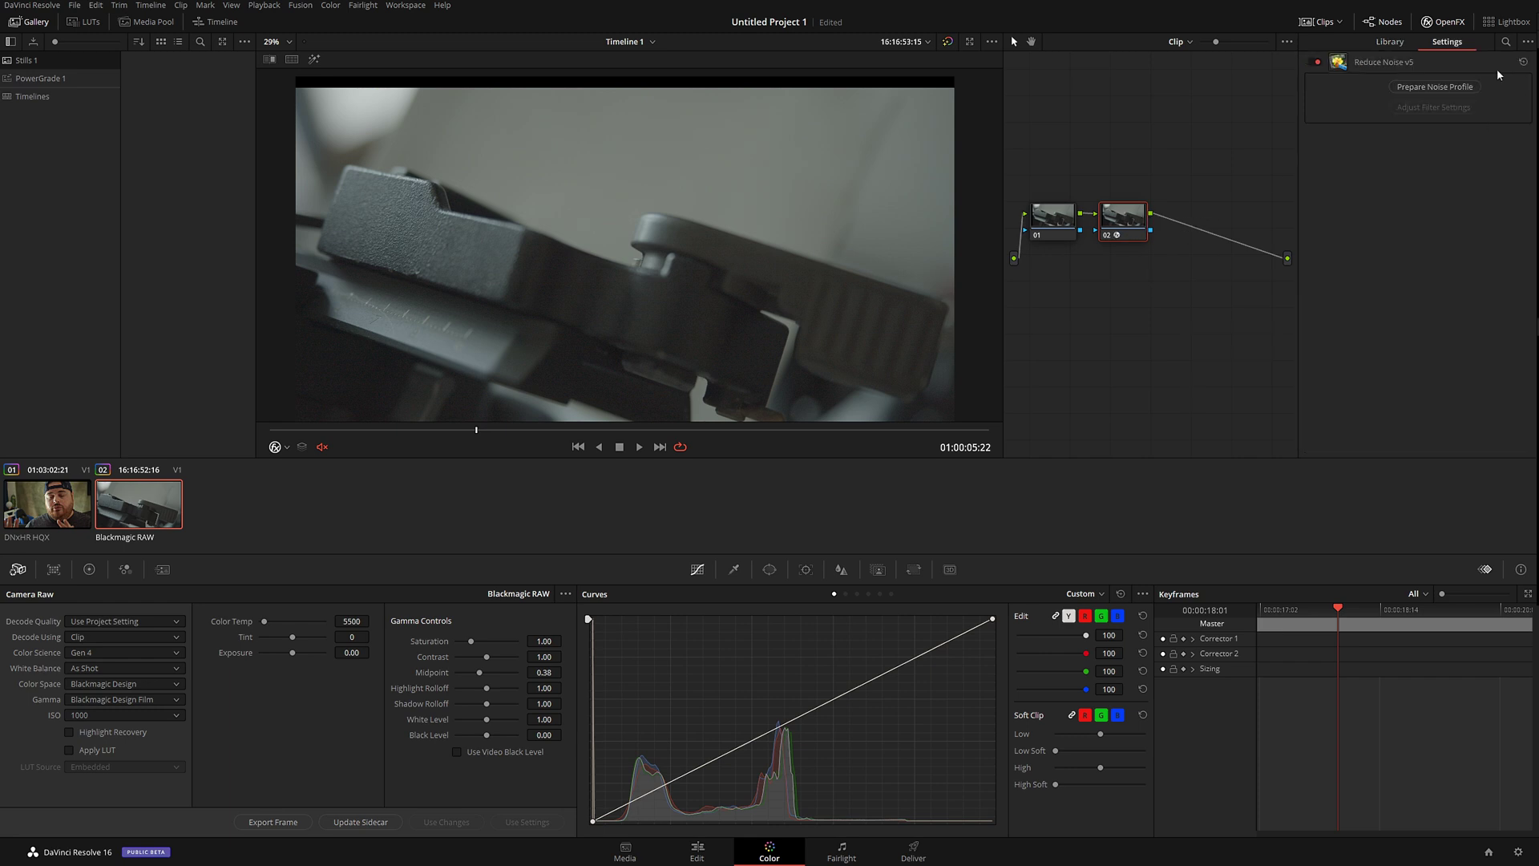
{"action": "left_click", "coordinate": [1440, 89]}
{"action": "left_click_drag", "start_coordinate": [559, 143], "coordinate": [692, 208]}
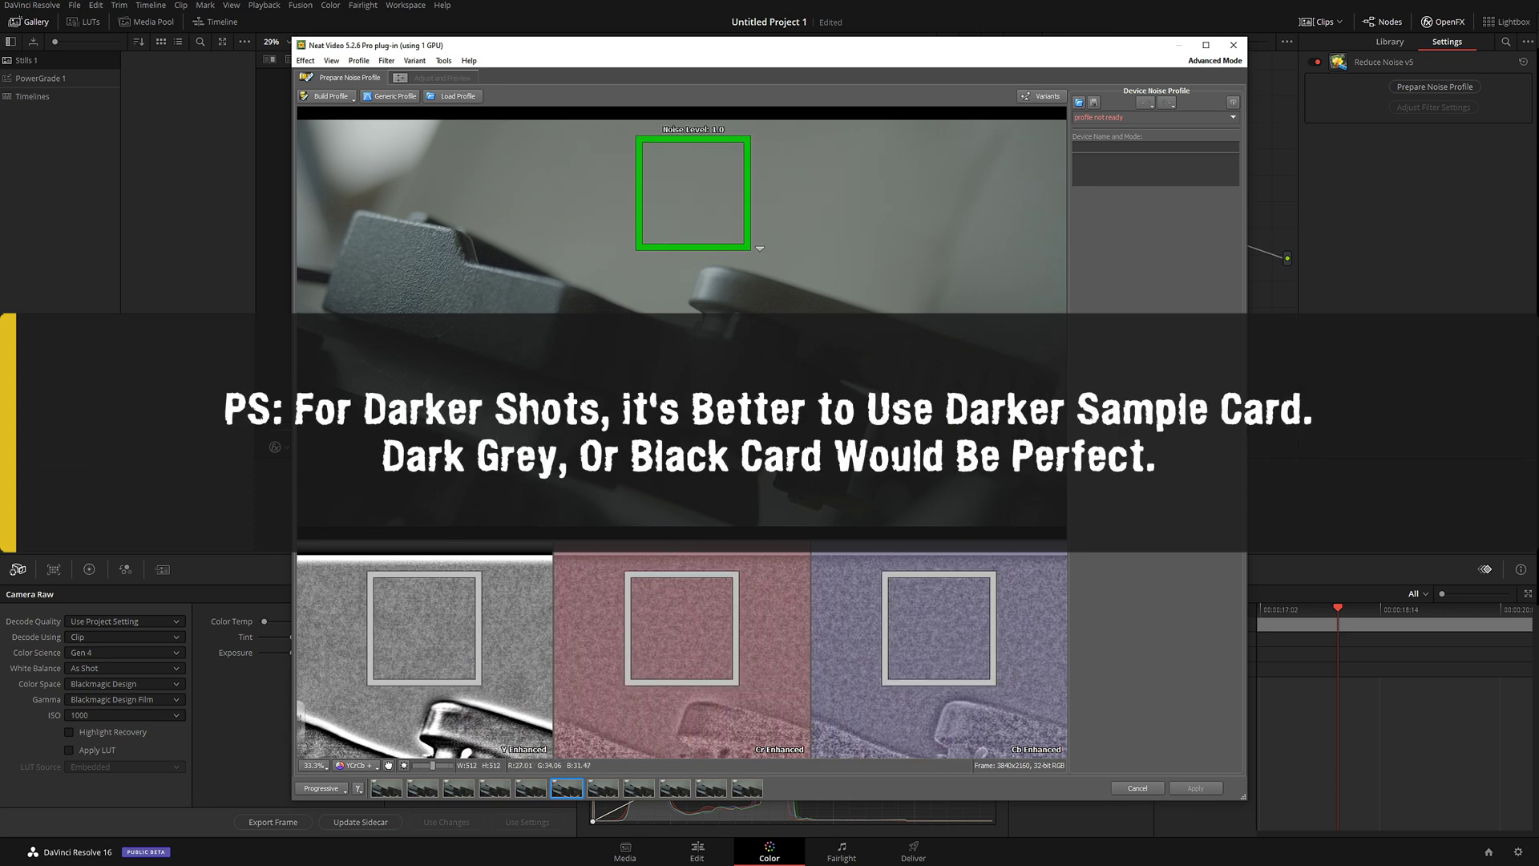
{"action": "left_click", "coordinate": [1137, 788]}
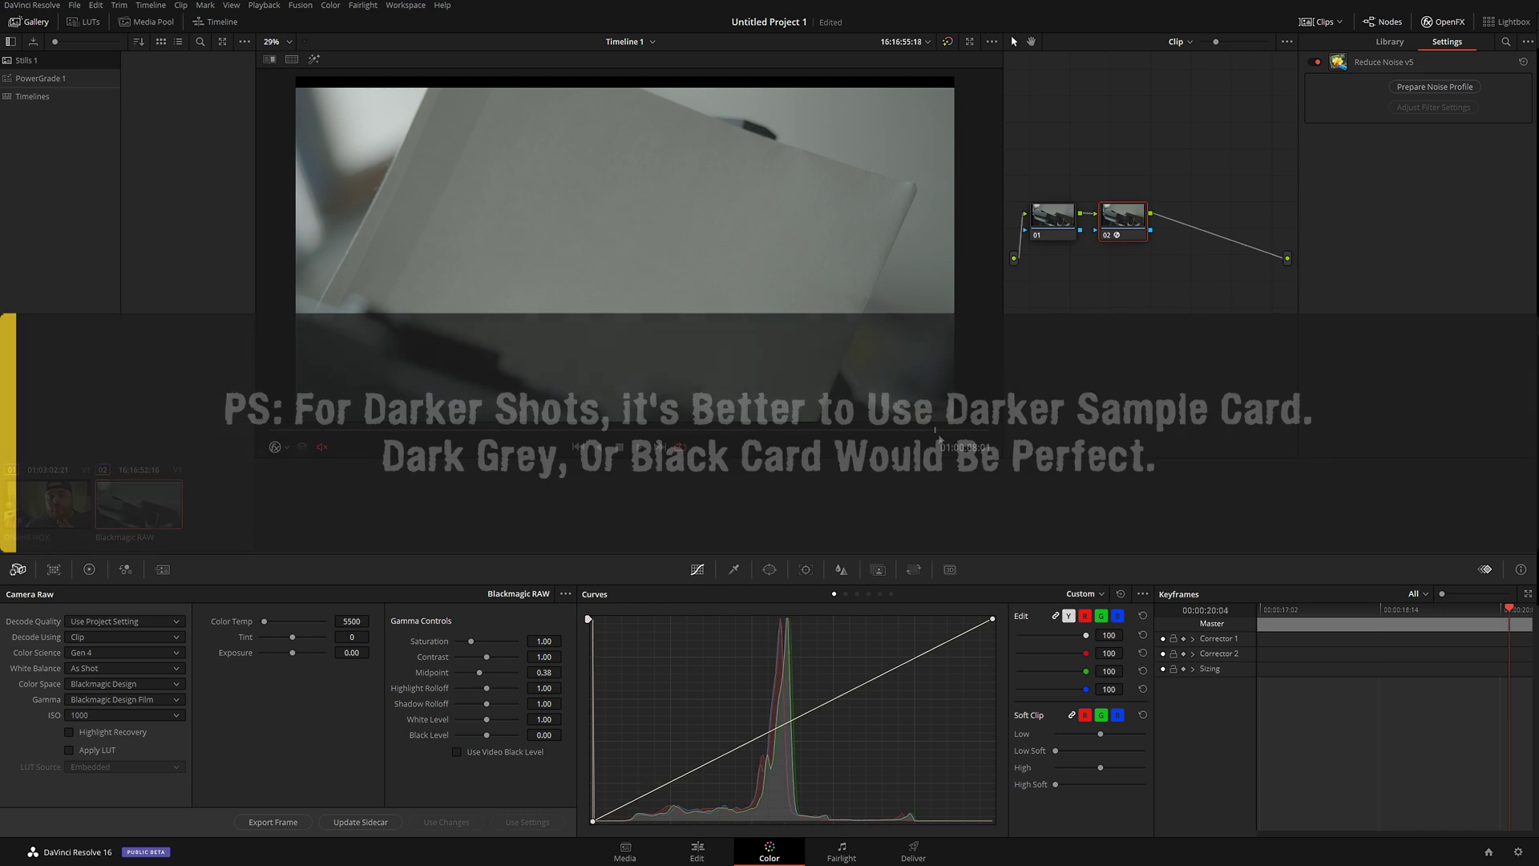
Step: At the frame where the card fills the shot, build a noise profile from a 512 by 512 pixel sample on the card
{"action": "left_click_drag", "start_coordinate": [939, 436], "coordinate": [958, 439]}
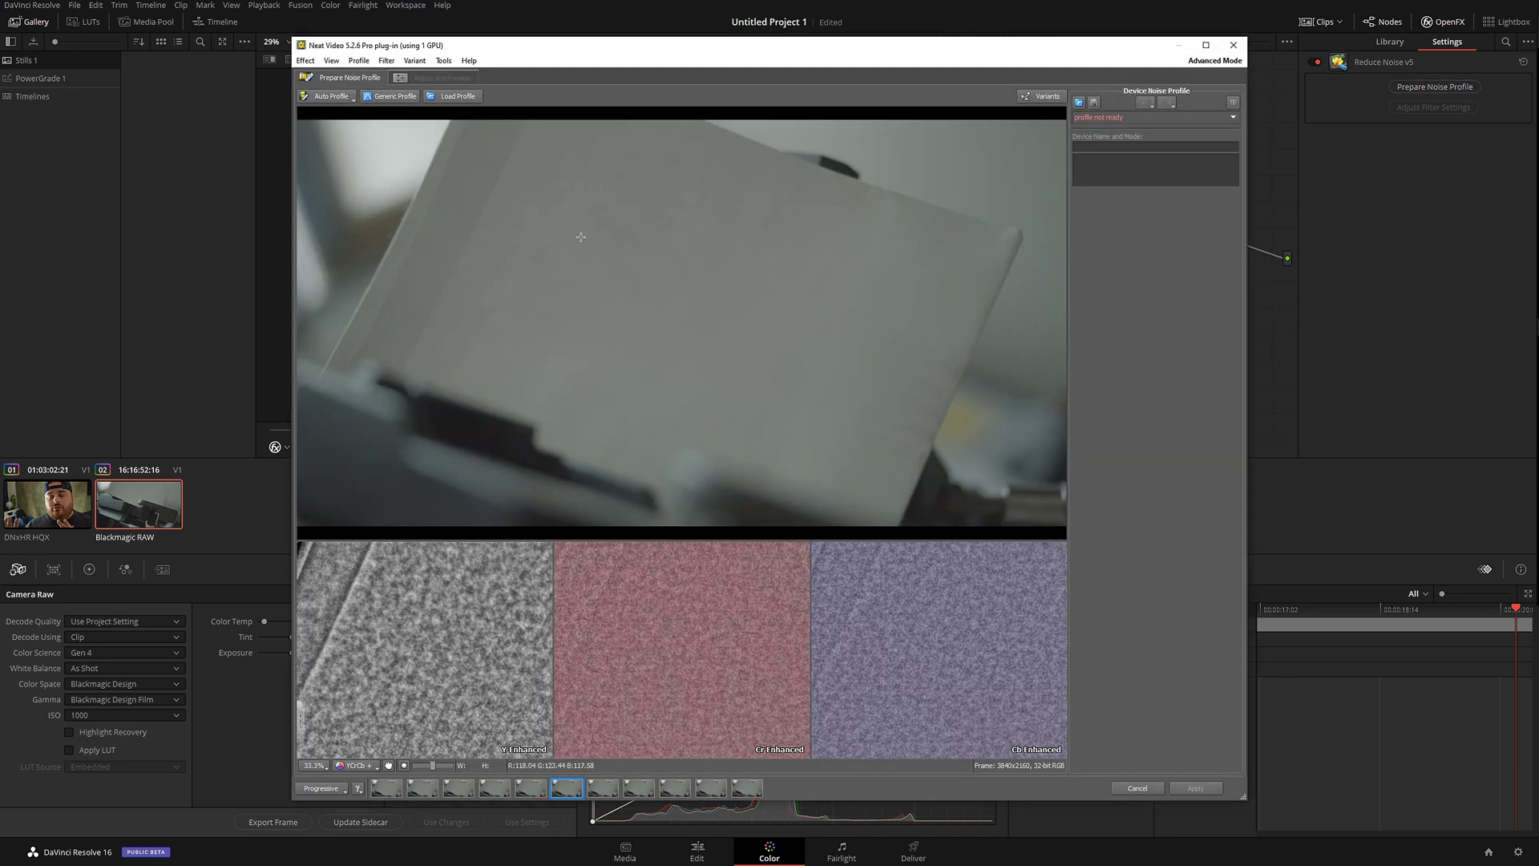
{"action": "left_click_drag", "start_coordinate": [694, 290], "coordinate": [684, 347]}
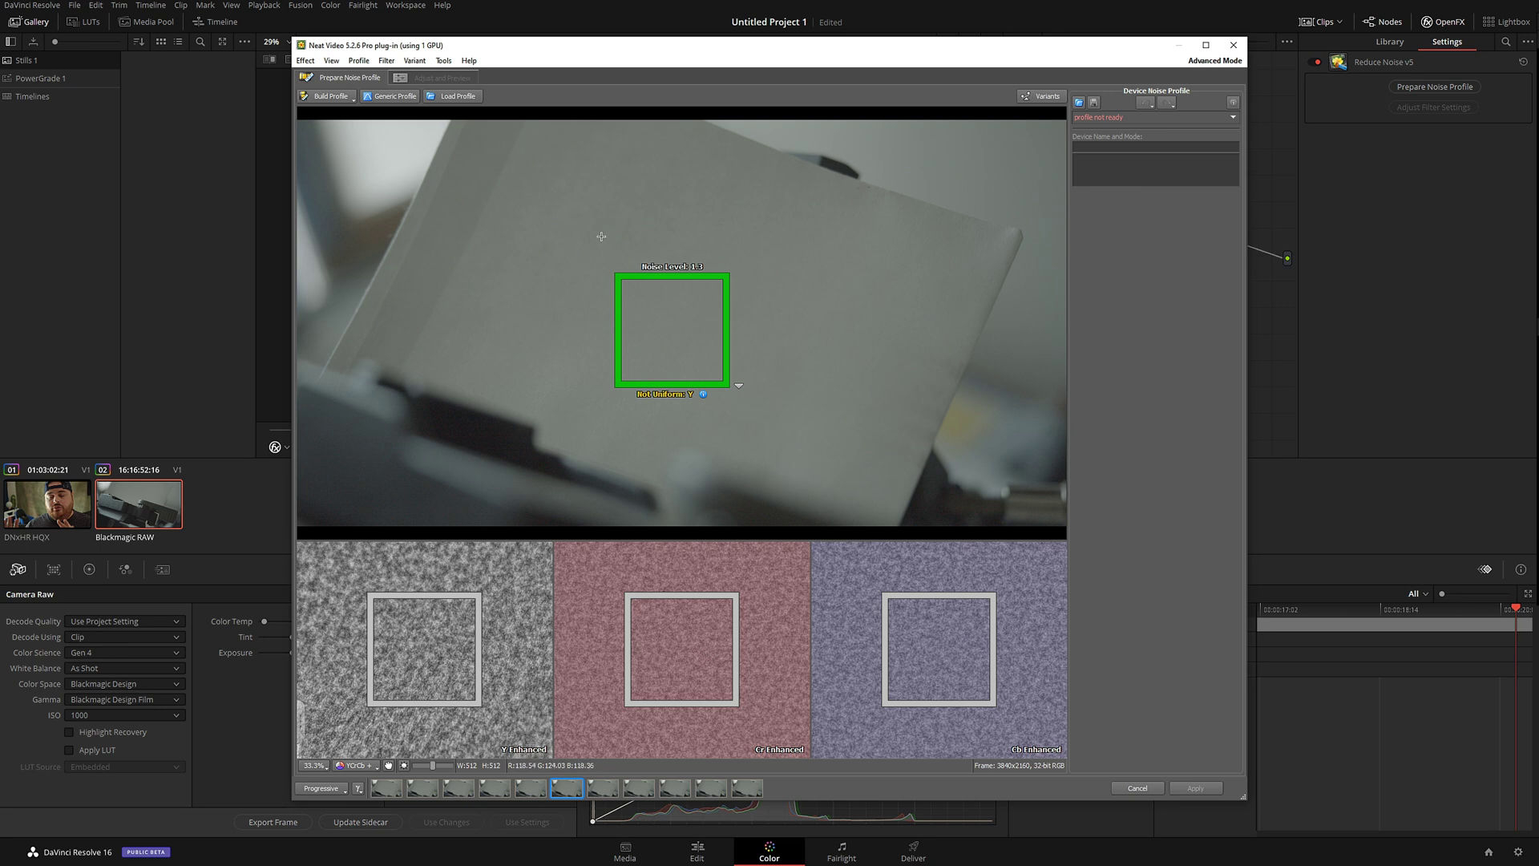
{"action": "left_click", "coordinate": [327, 97]}
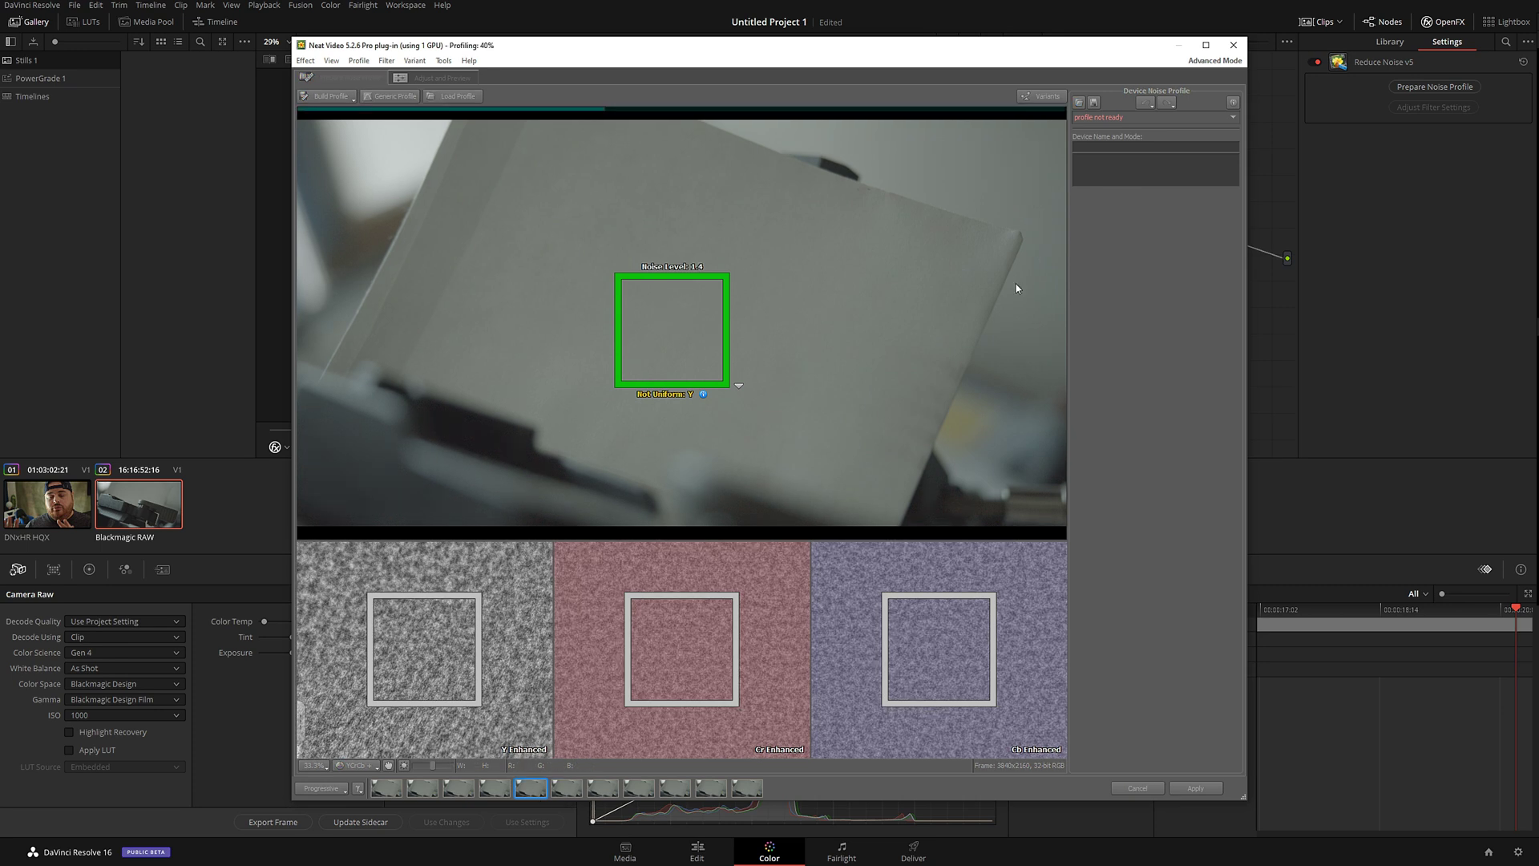
Step: Set the temporal filter's quality mode to High and run the Noise Level Check on the card frame
{"action": "left_click", "coordinate": [434, 78]}
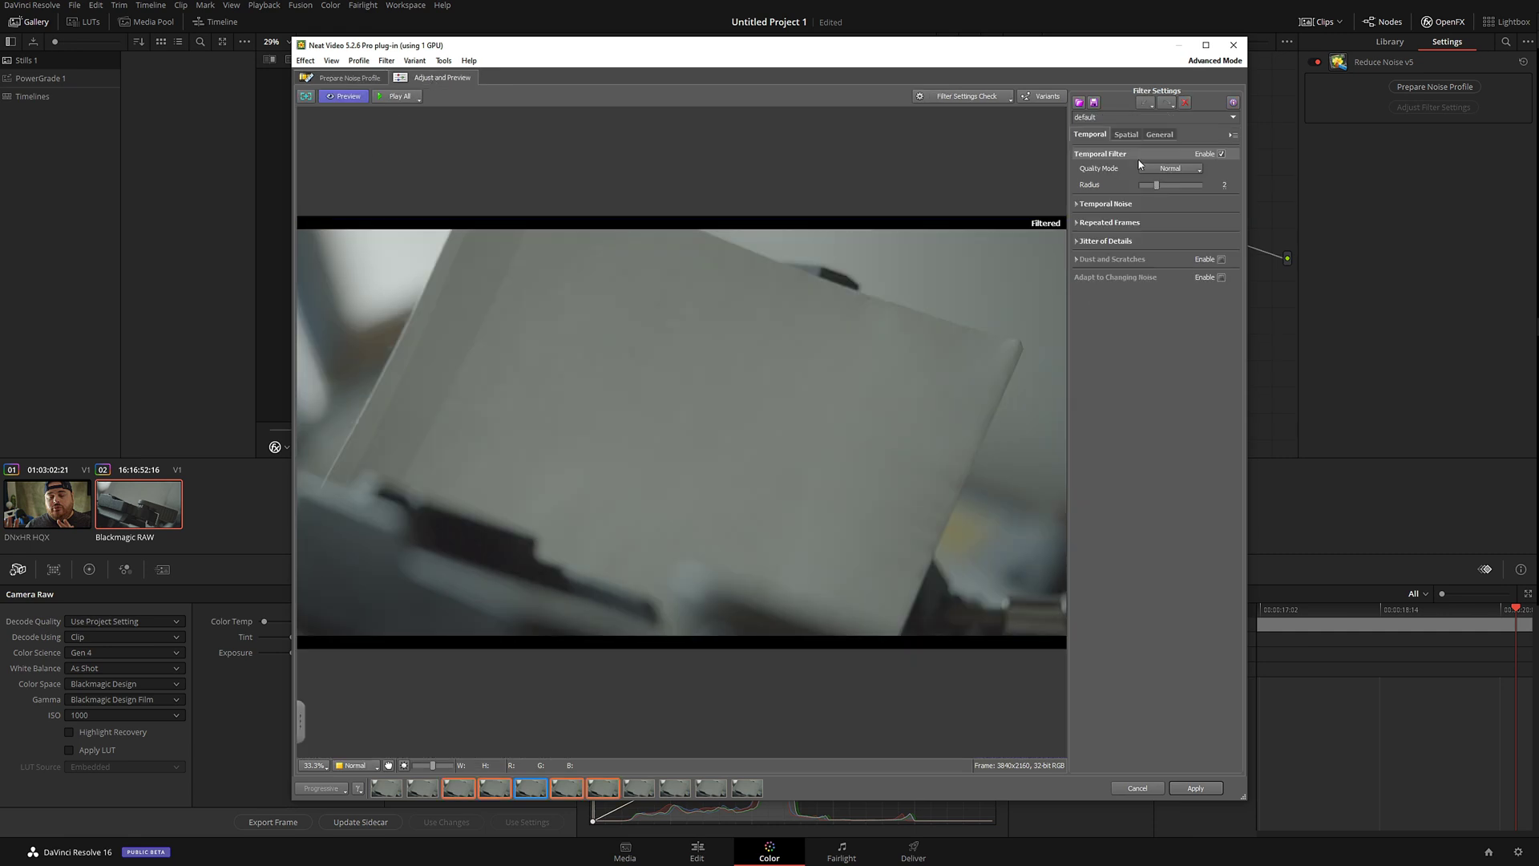
{"action": "left_click", "coordinate": [1192, 170]}
{"action": "left_click", "coordinate": [1172, 193]}
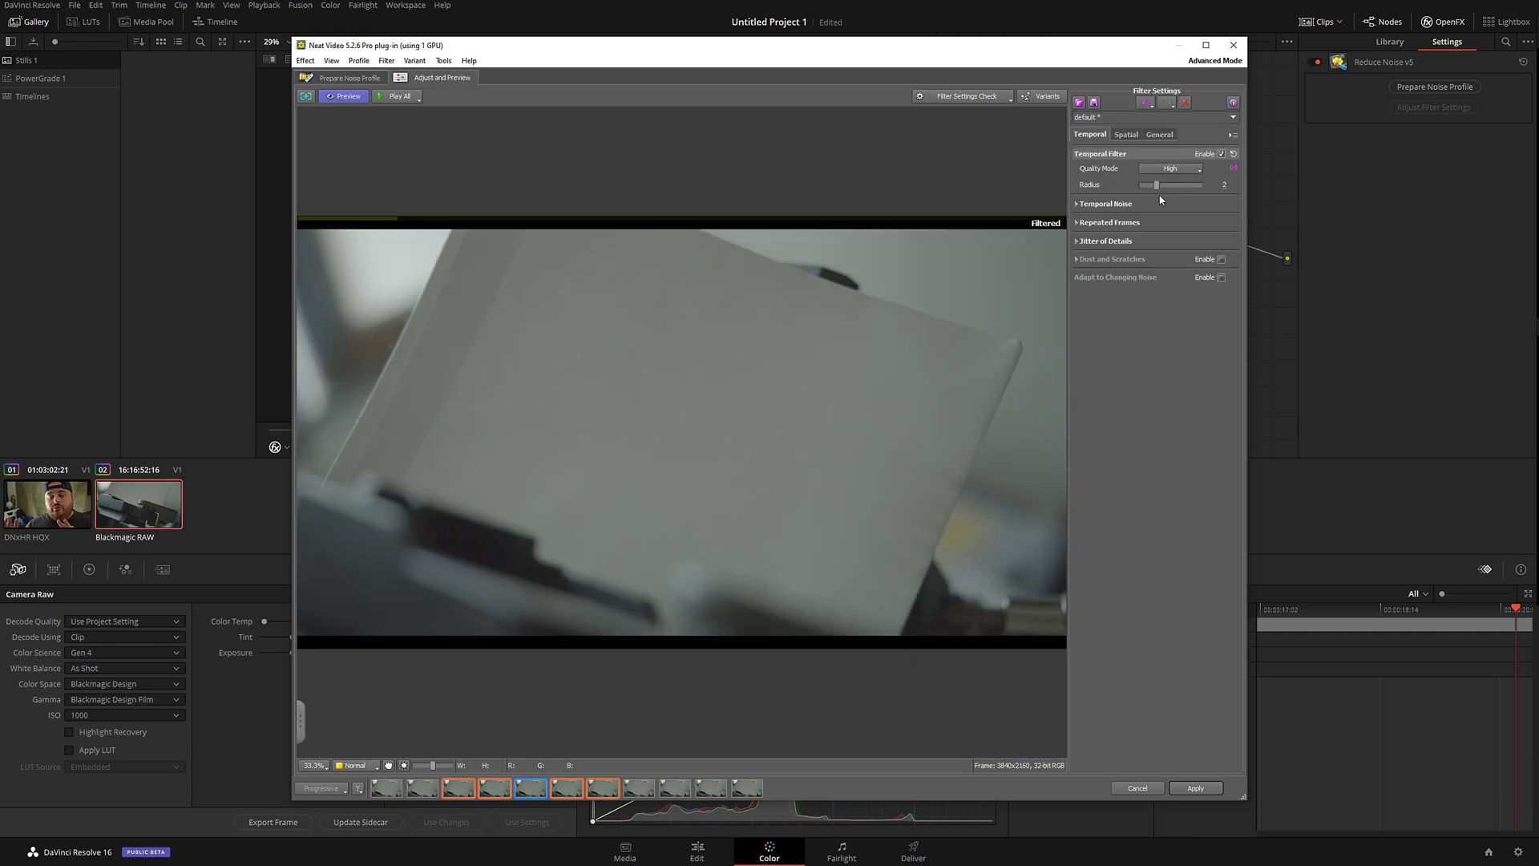
{"action": "left_click", "coordinate": [1077, 204]}
{"action": "left_click", "coordinate": [1211, 221]}
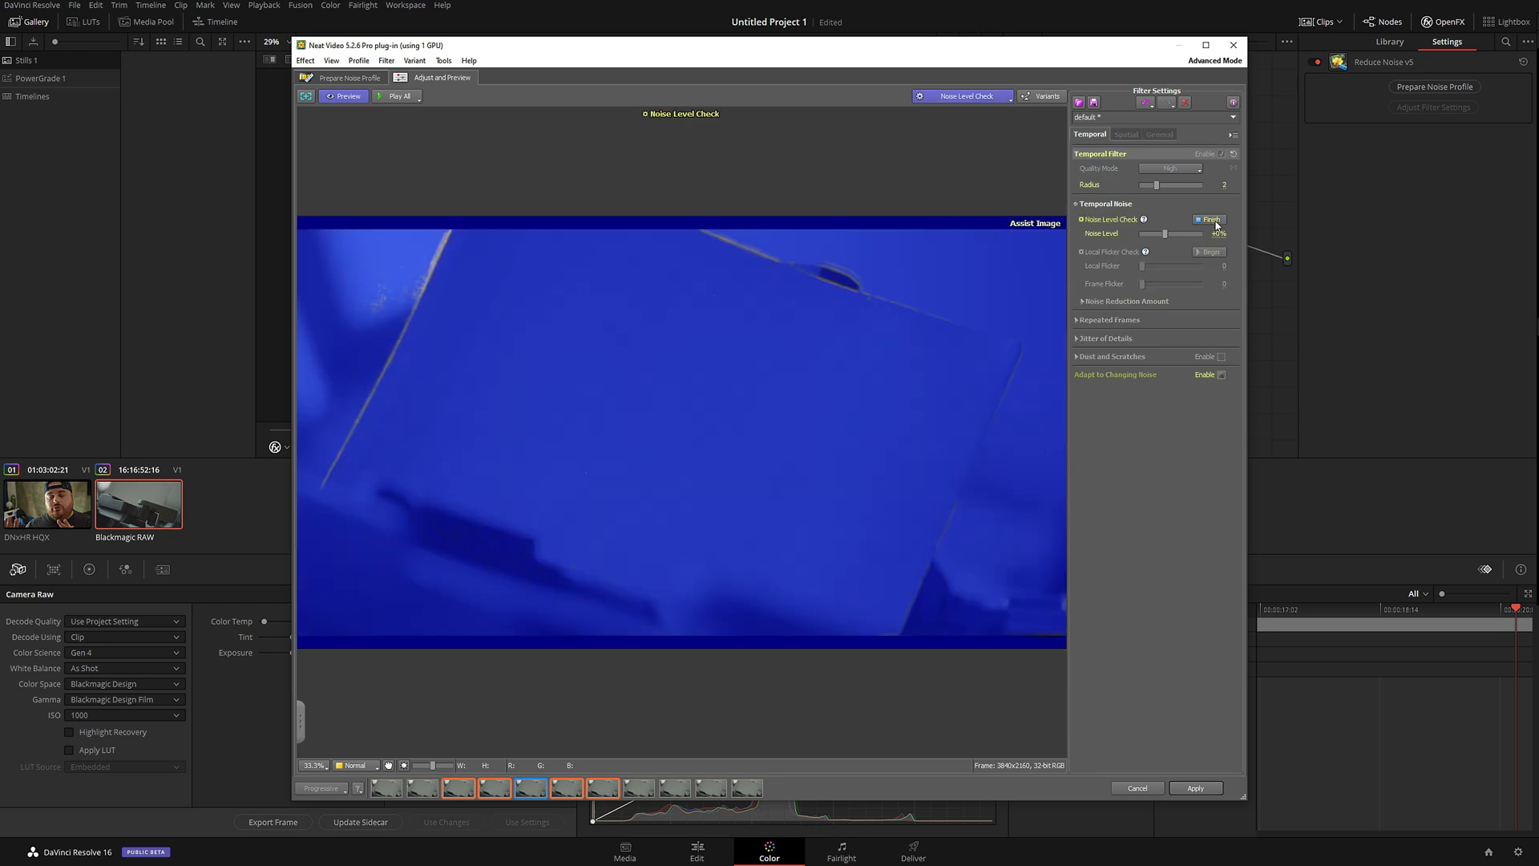
{"action": "left_click", "coordinate": [1211, 219]}
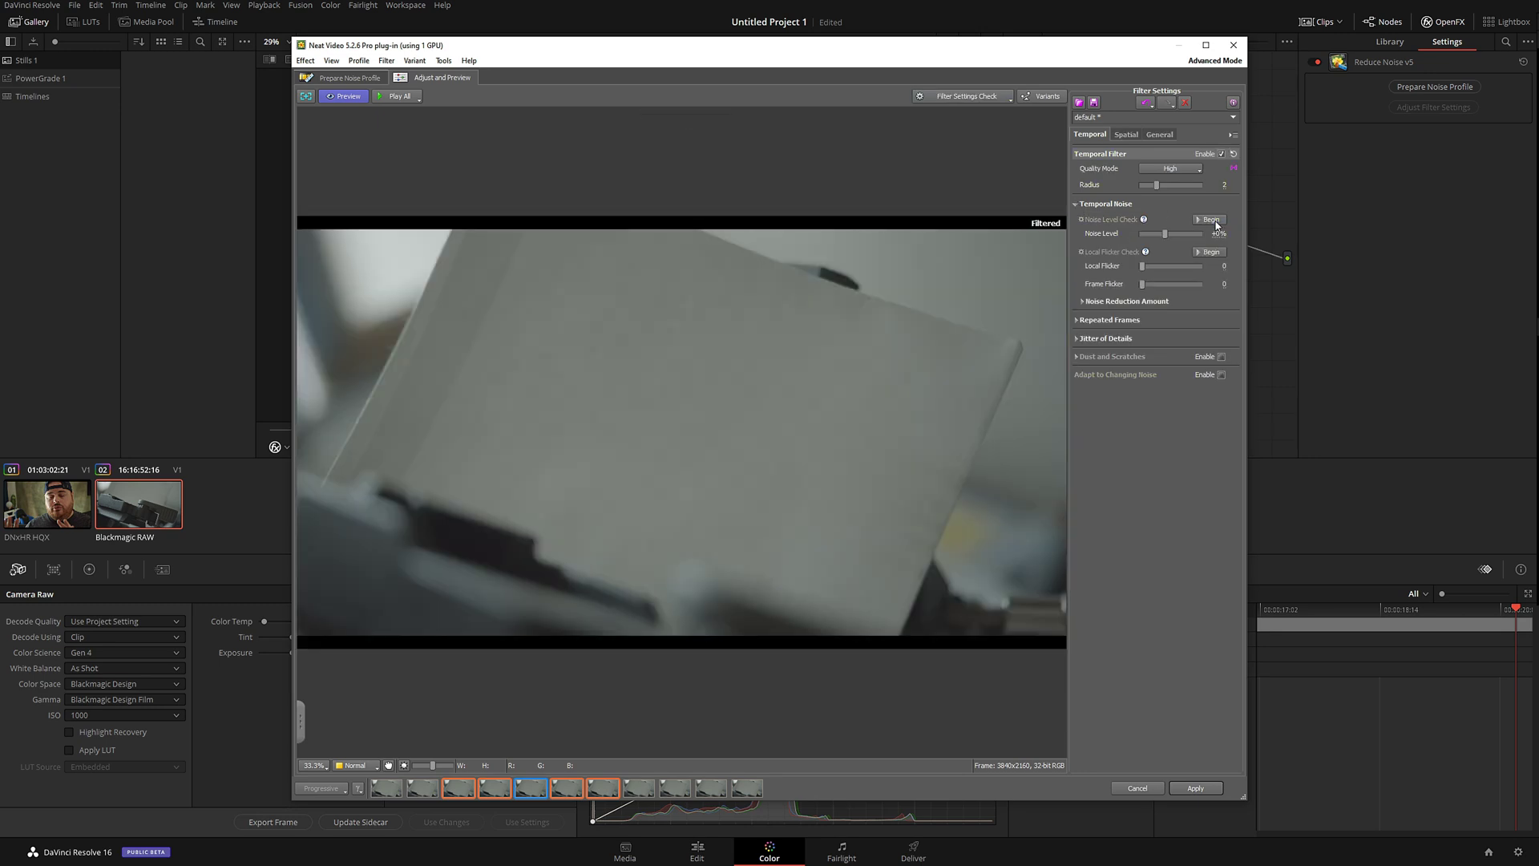
Step: Set Local Flicker to 6 with the help of the Local Flicker Check, and apply the filter settings
{"action": "left_click", "coordinate": [1212, 252]}
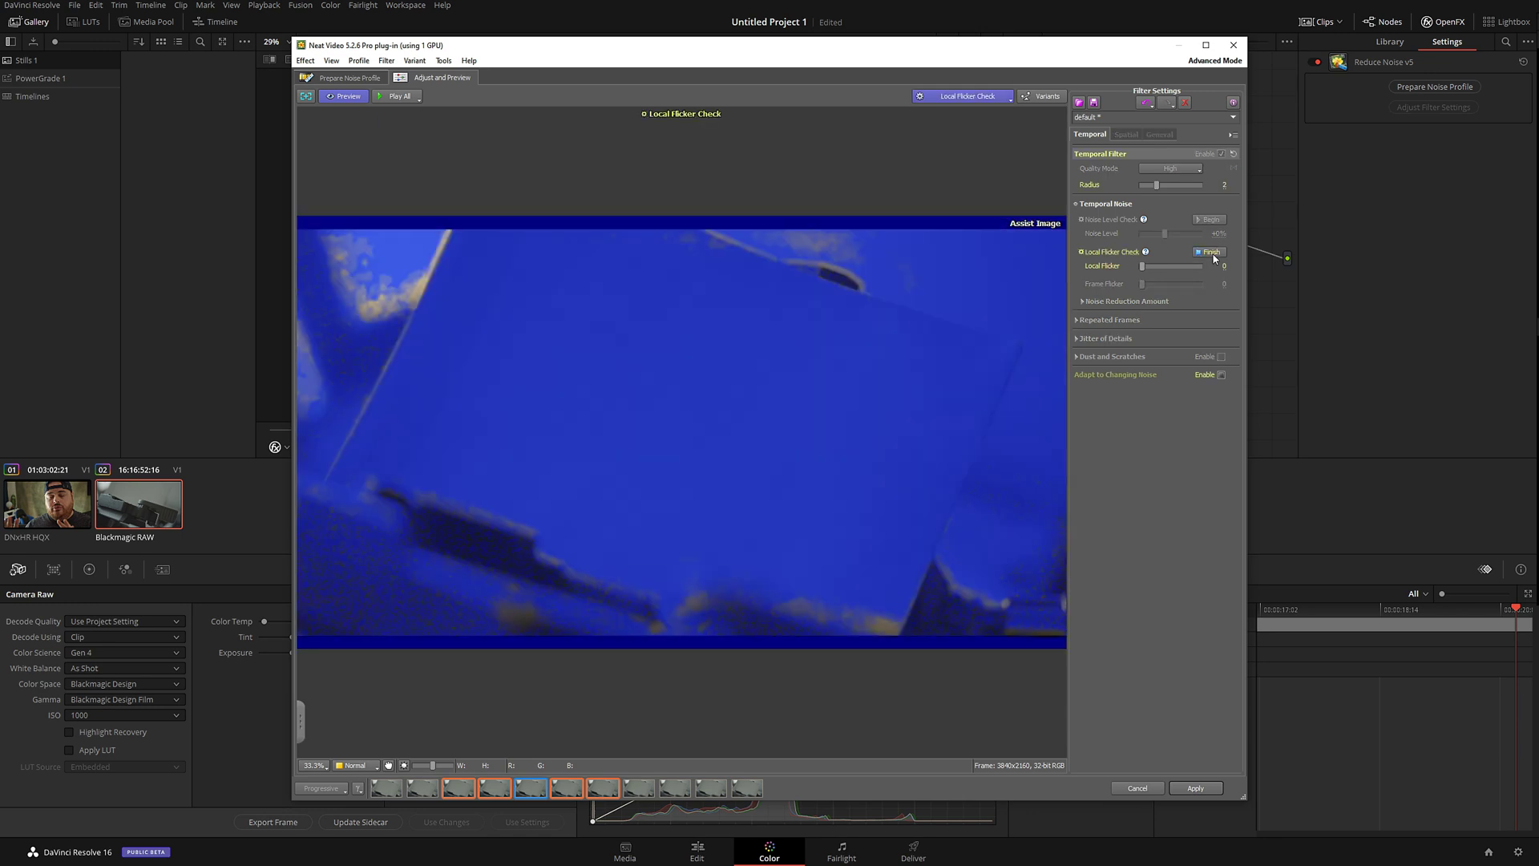
{"action": "left_click_drag", "start_coordinate": [1144, 270], "coordinate": [1150, 271]}
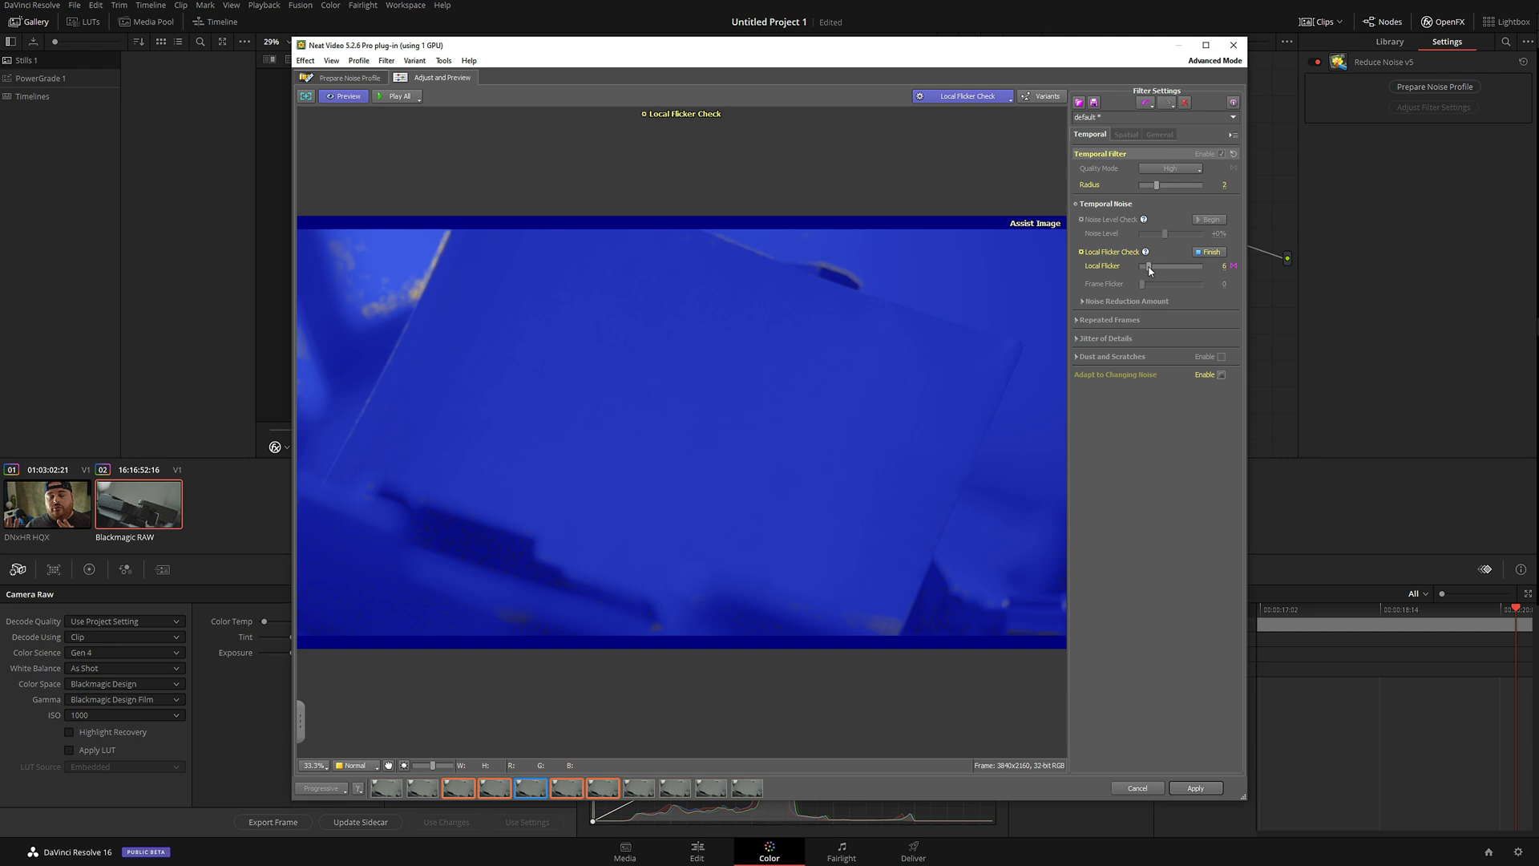
{"action": "left_click", "coordinate": [1223, 253]}
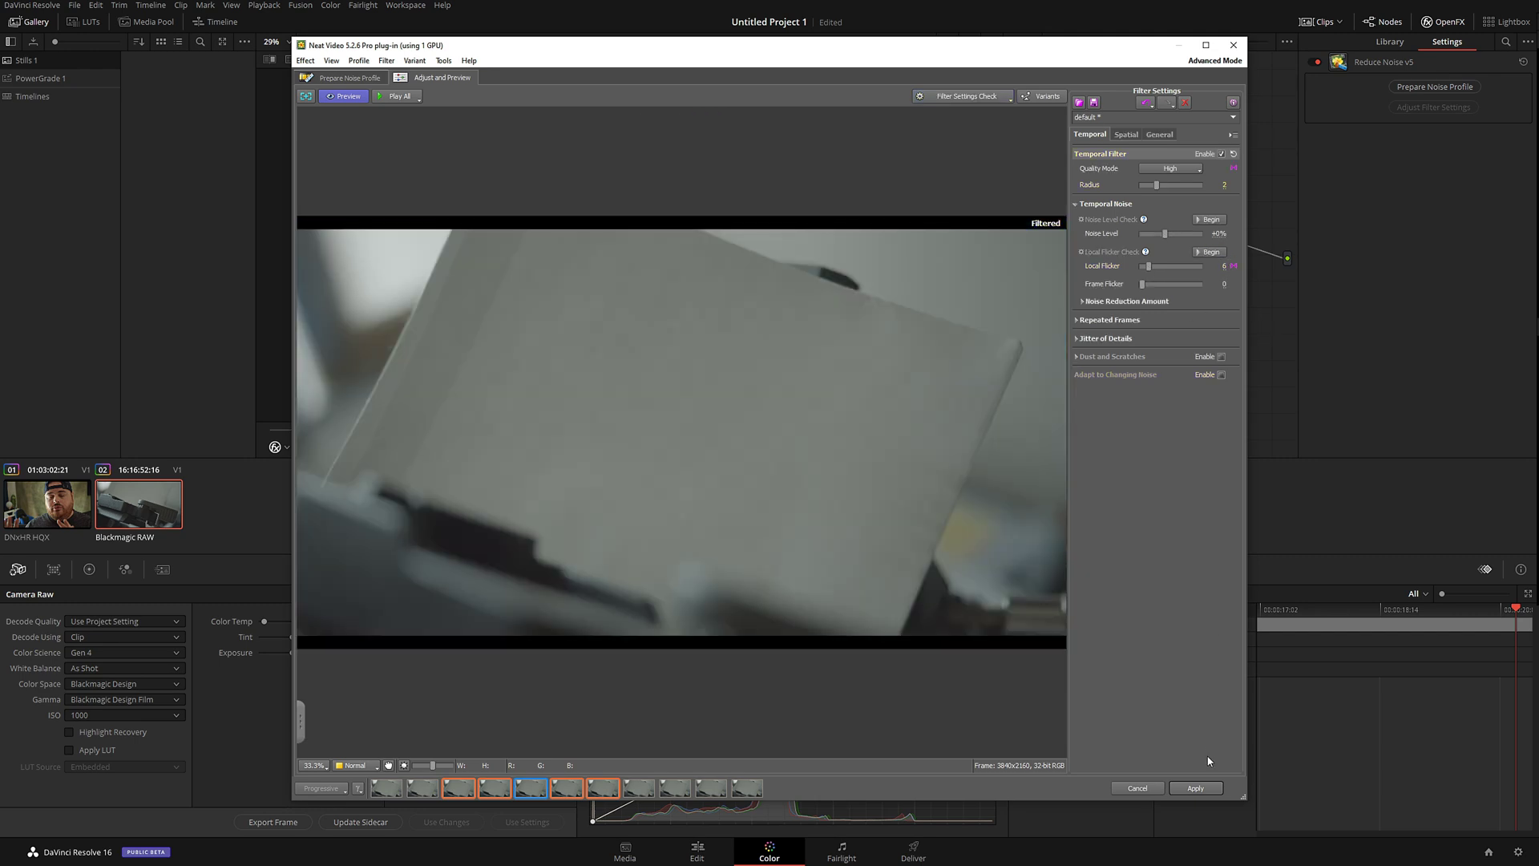
{"action": "left_click", "coordinate": [1195, 788]}
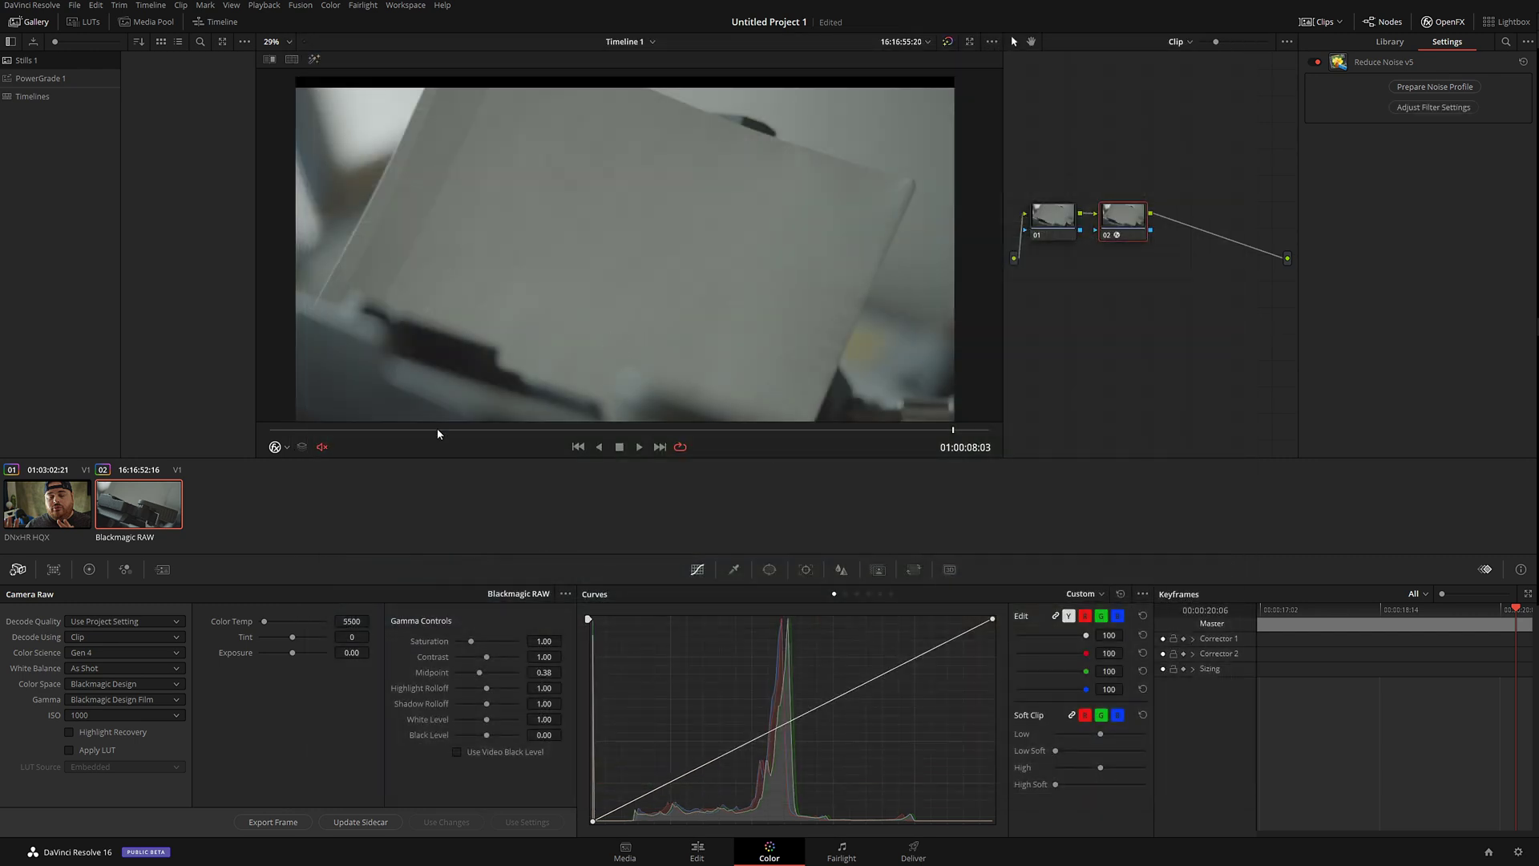
Step: Inspect the noise in the dark mechanical parts up close at a mid-clip frame of the Blackmagic RAW clip
{"action": "left_click_drag", "start_coordinate": [498, 435], "coordinate": [586, 434]}
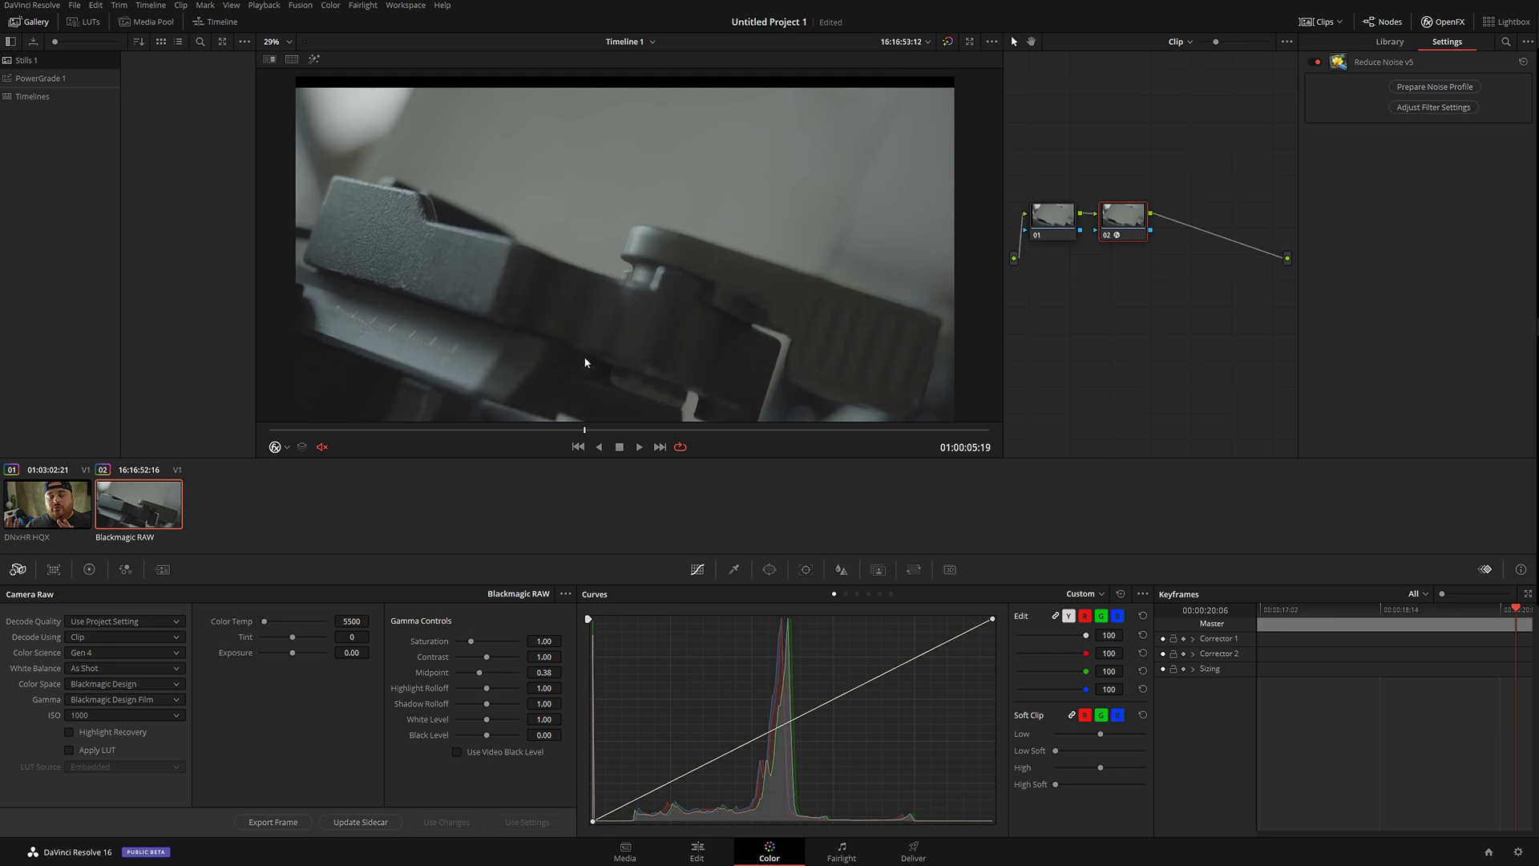
{"action": "scroll", "coordinate": [607, 318], "scroll_direction": "up", "scroll_amount": 10}
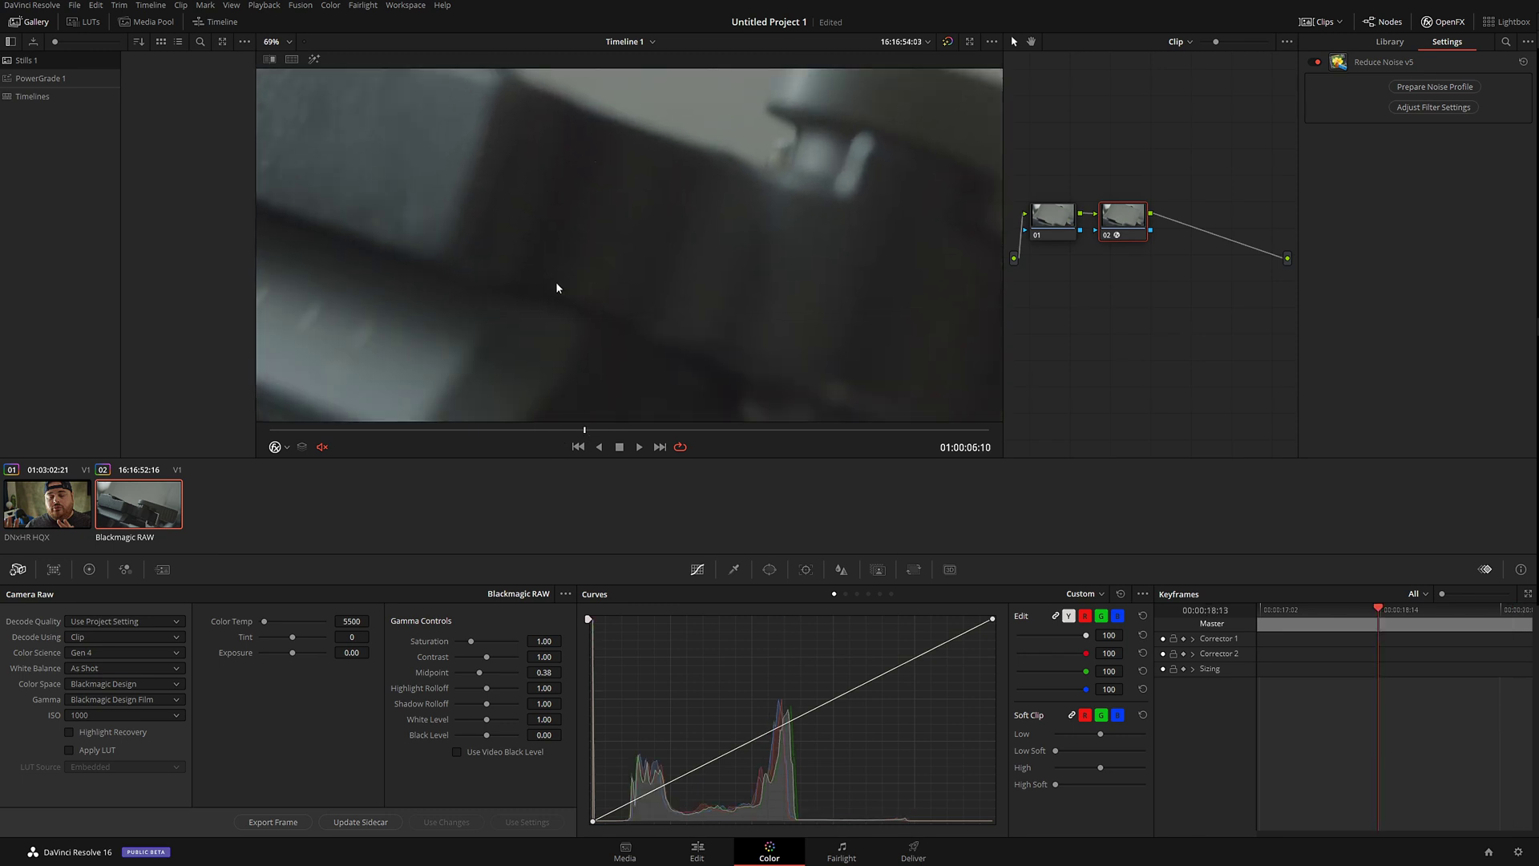
{"action": "scroll", "coordinate": [606, 299], "scroll_direction": "up", "scroll_amount": 3}
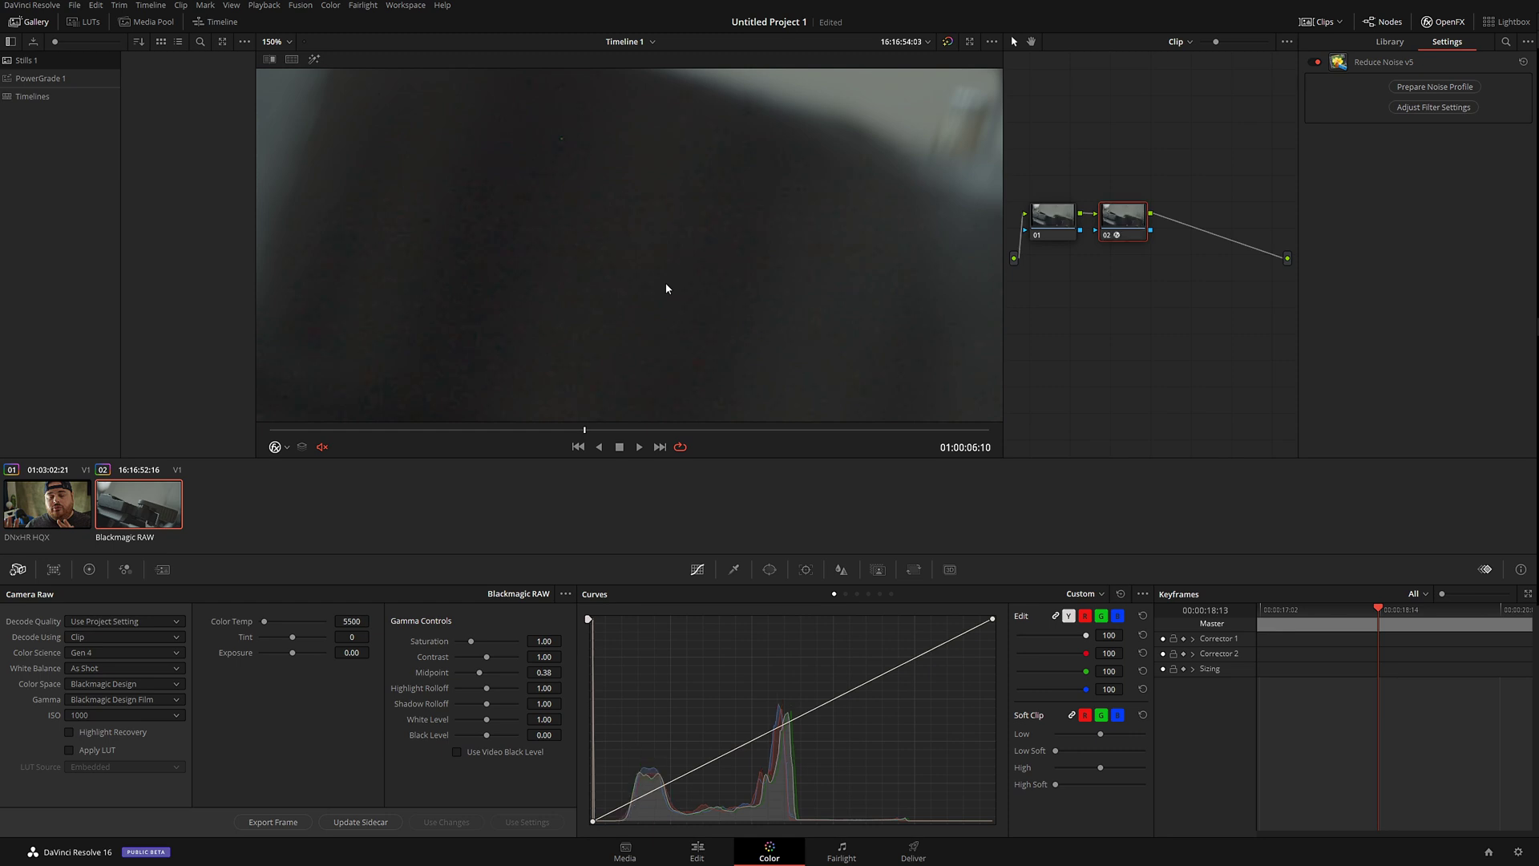
Step: Hide the OpenFX effects, the clip thumbnails and the gallery to enlarge the viewer
{"action": "left_click", "coordinate": [1427, 22]}
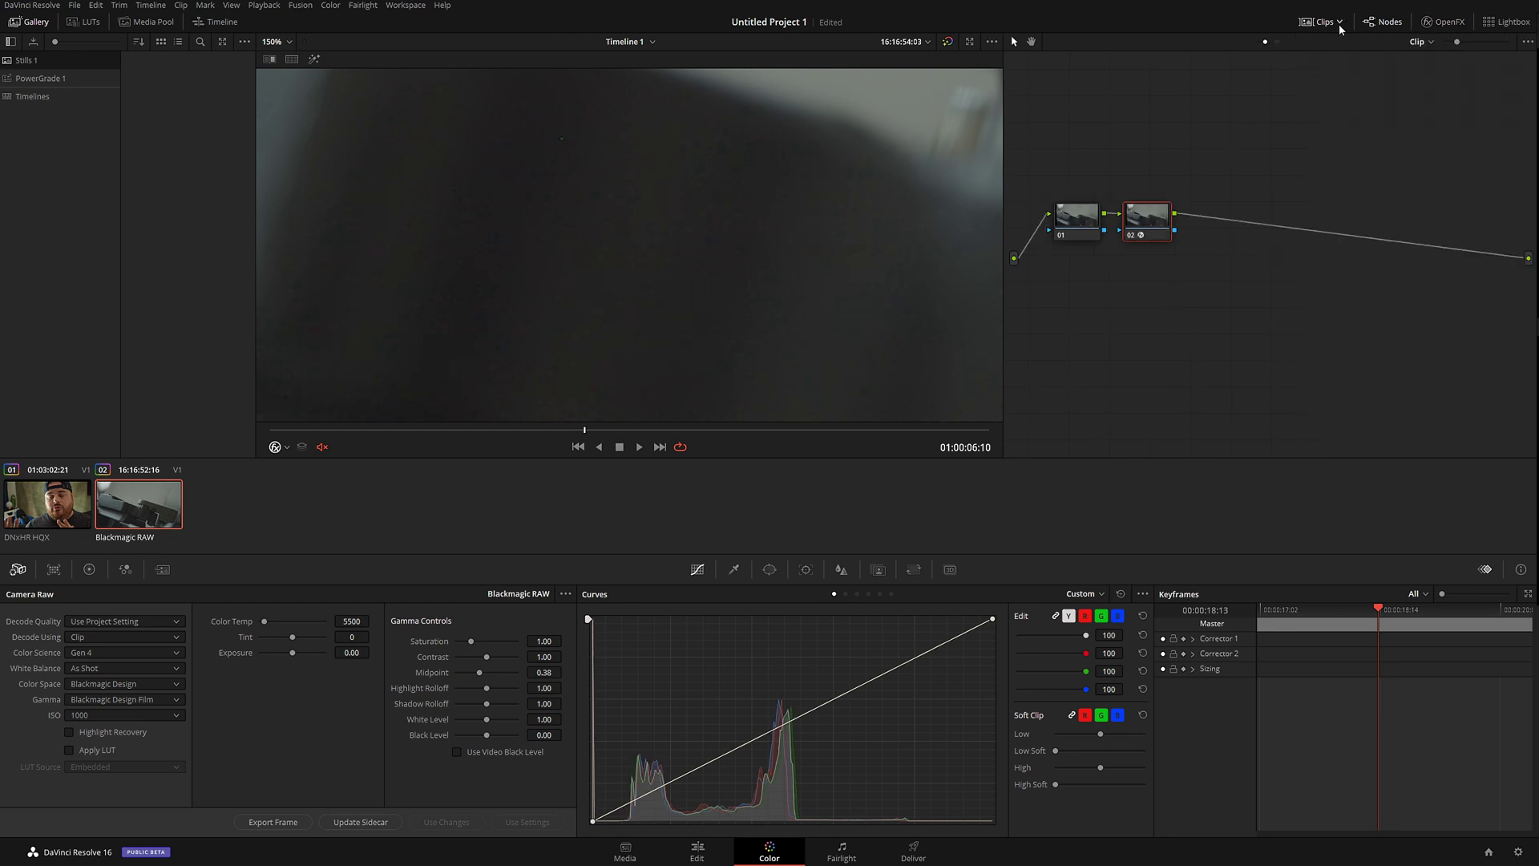
{"action": "left_click", "coordinate": [1322, 21]}
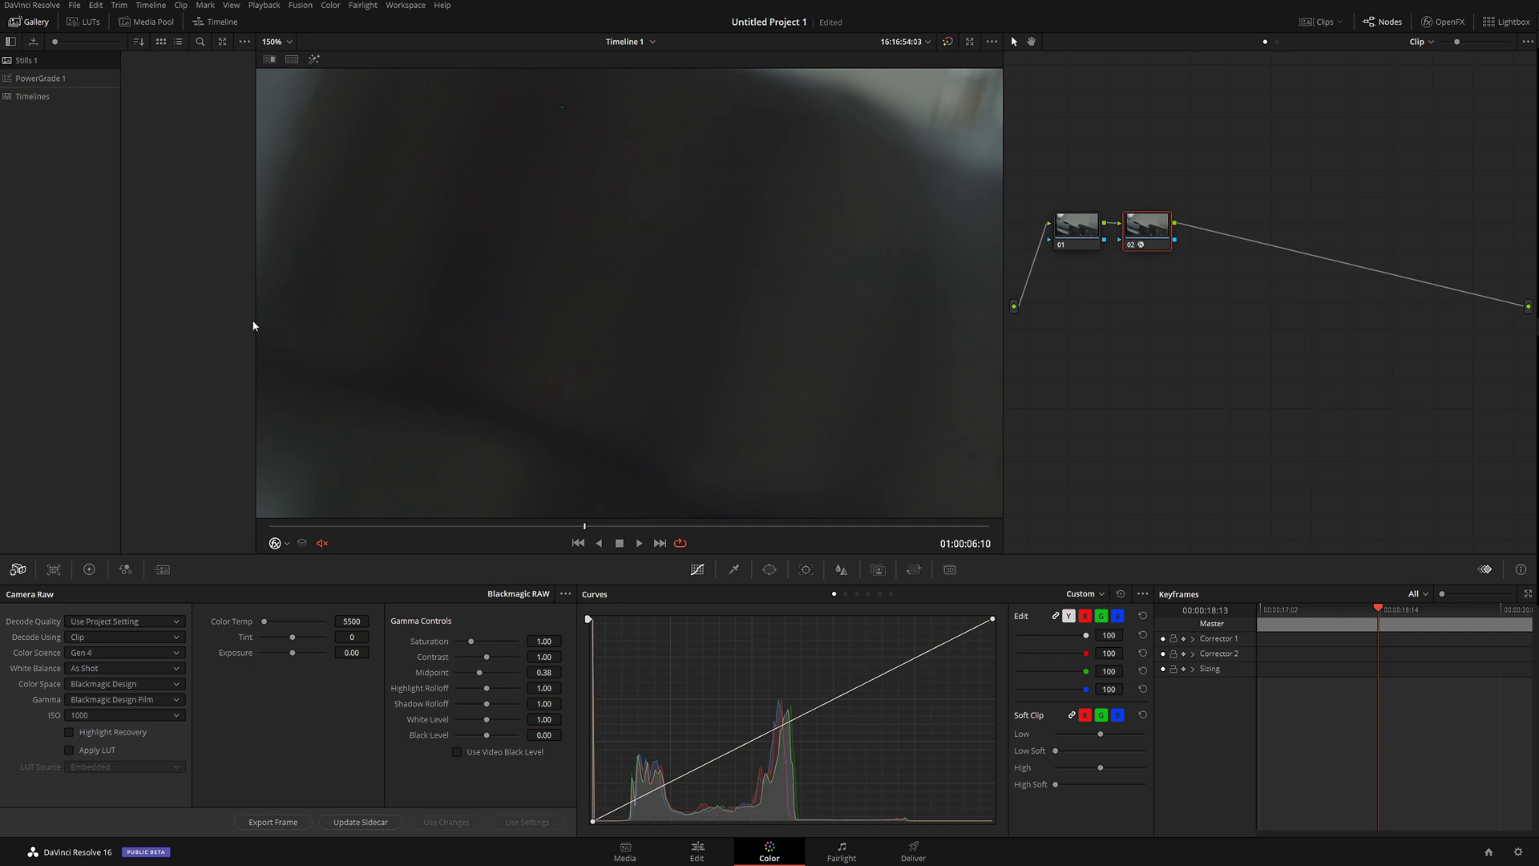
{"action": "left_click", "coordinate": [29, 21]}
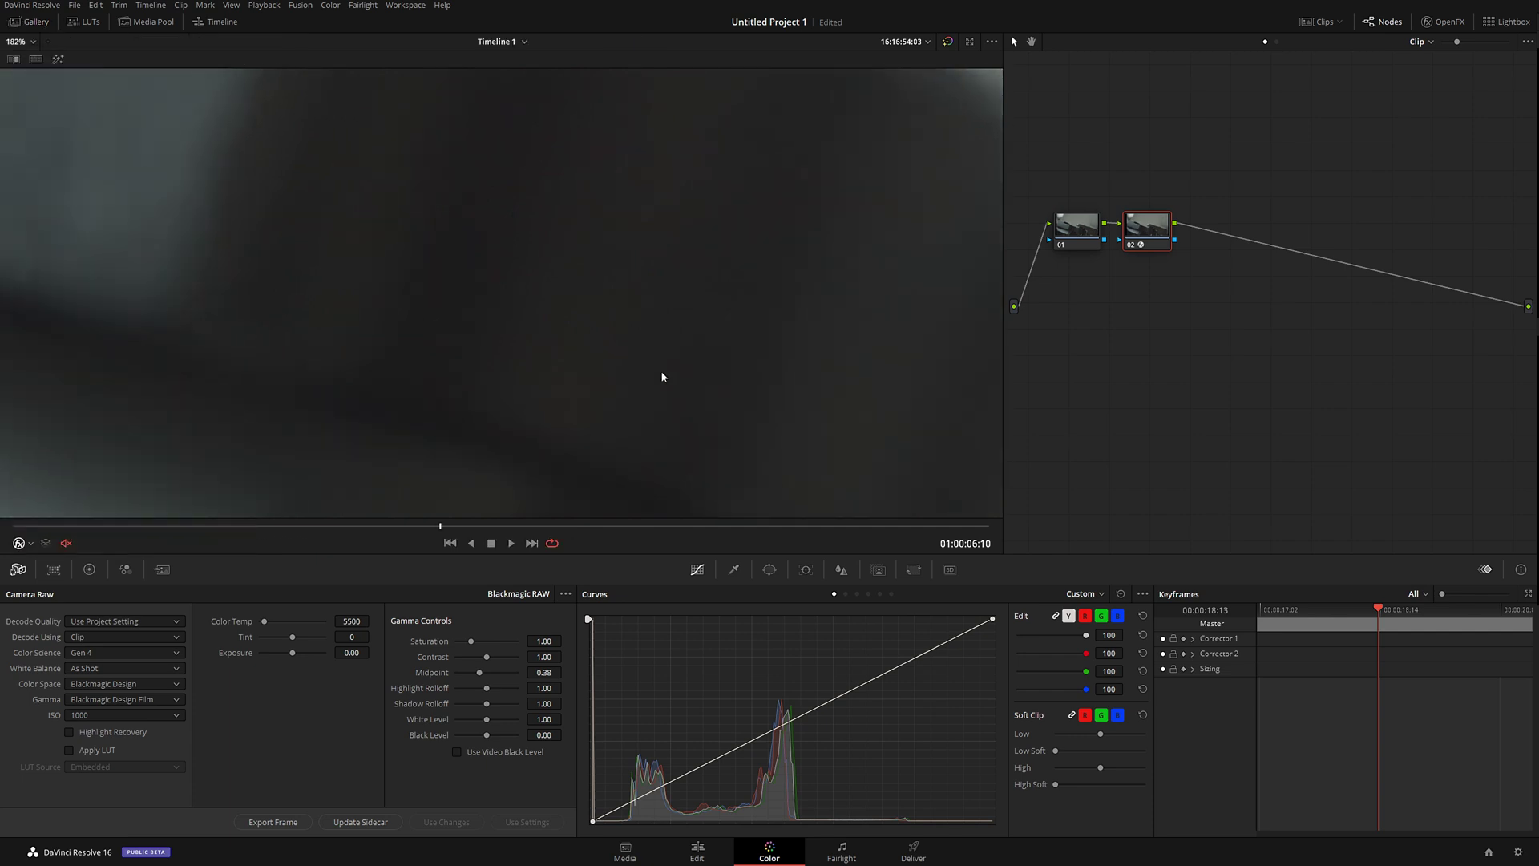
Step: Compare the enlarged dark area with node 02 disabled and enabled, and check the whole picture at a frame showing the card
{"action": "key", "text": "ctrl+d"}
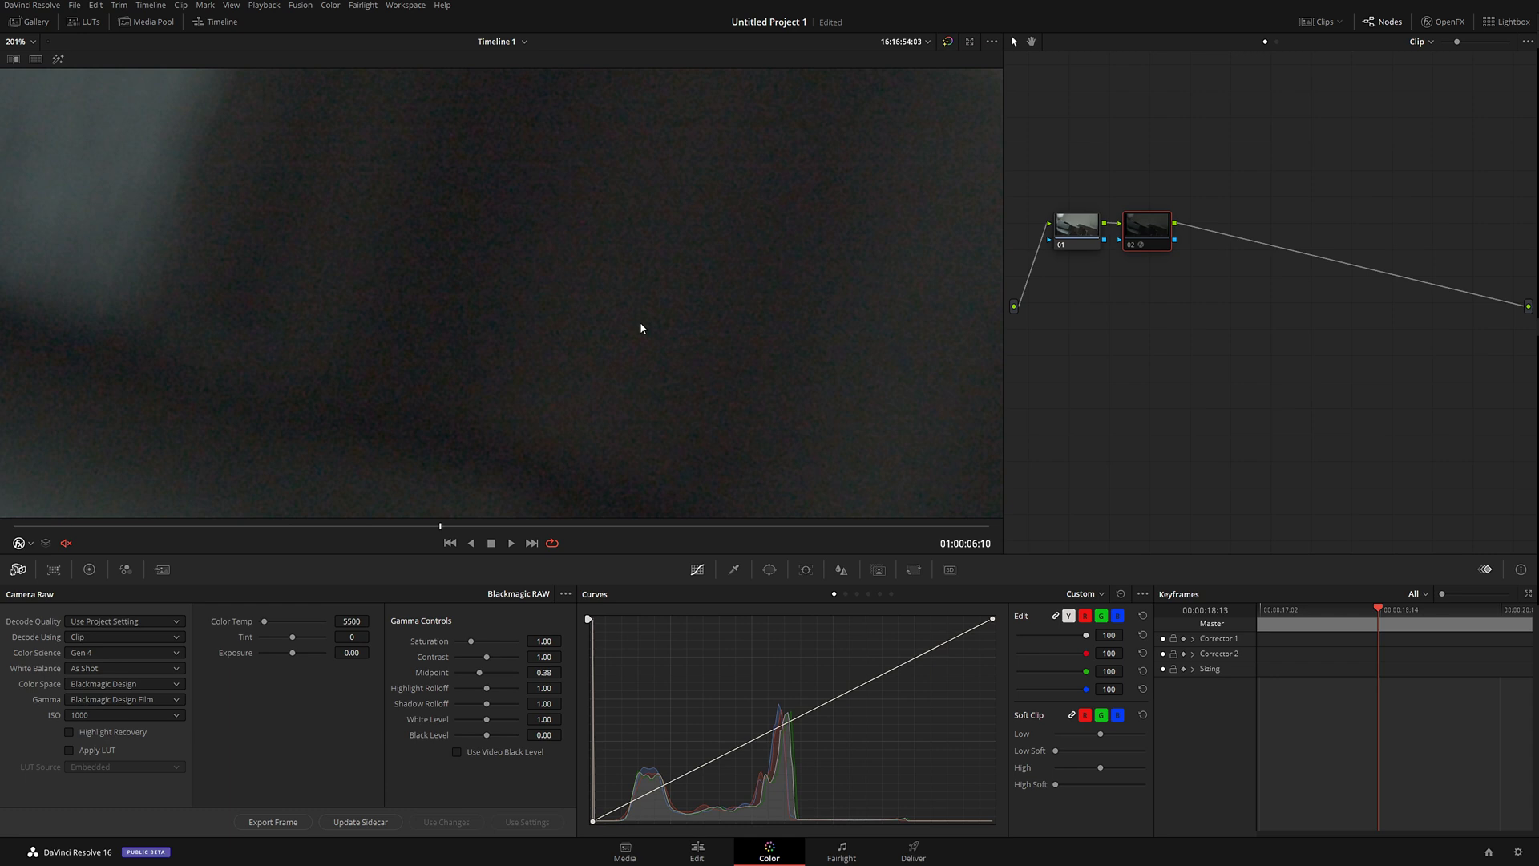
{"action": "key", "text": "ctrl+d"}
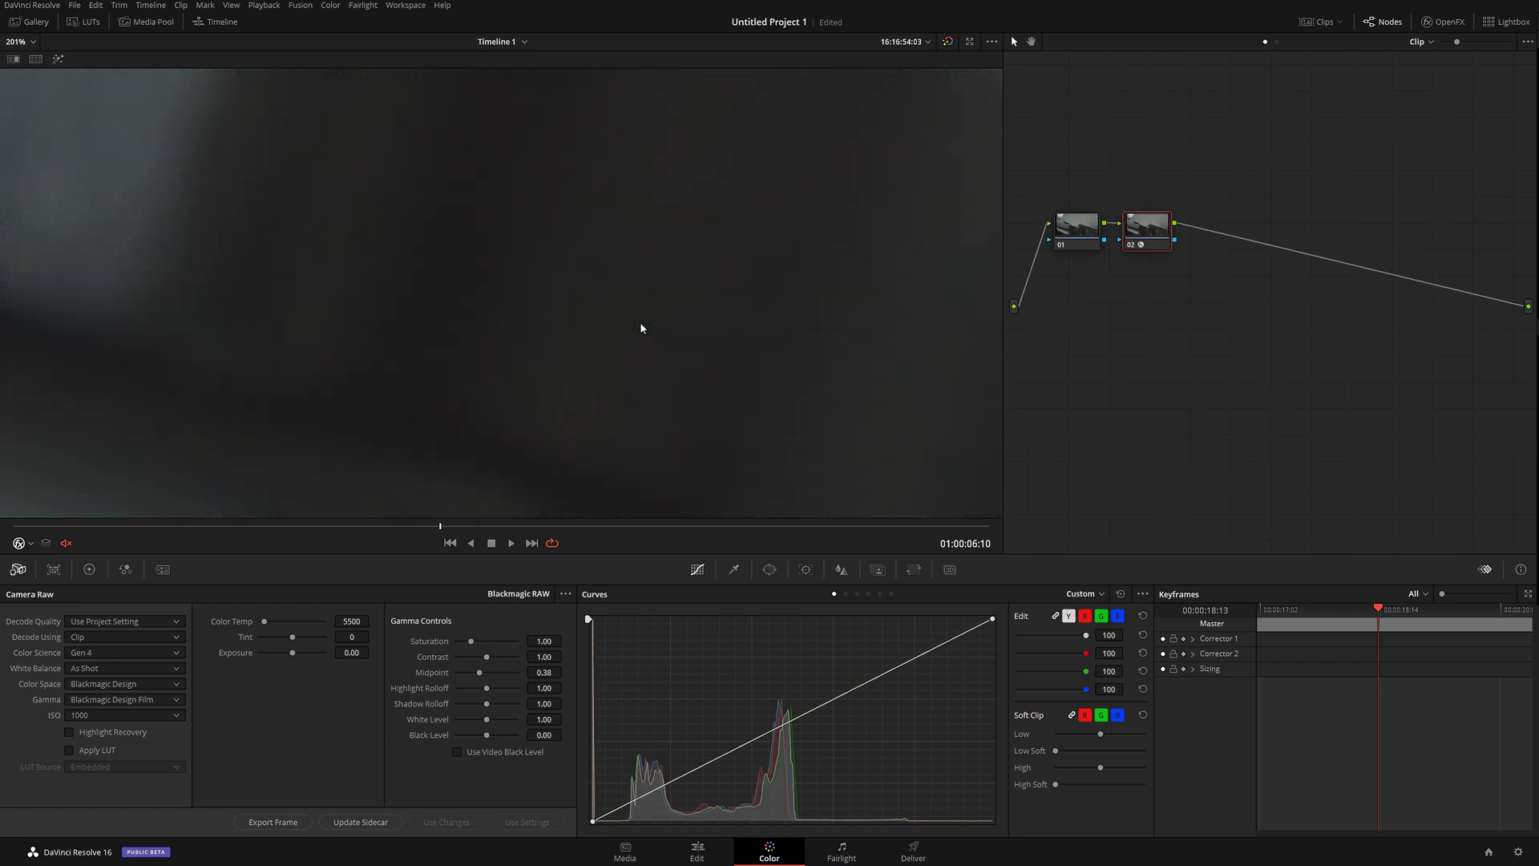
{"action": "key", "text": "shift+z"}
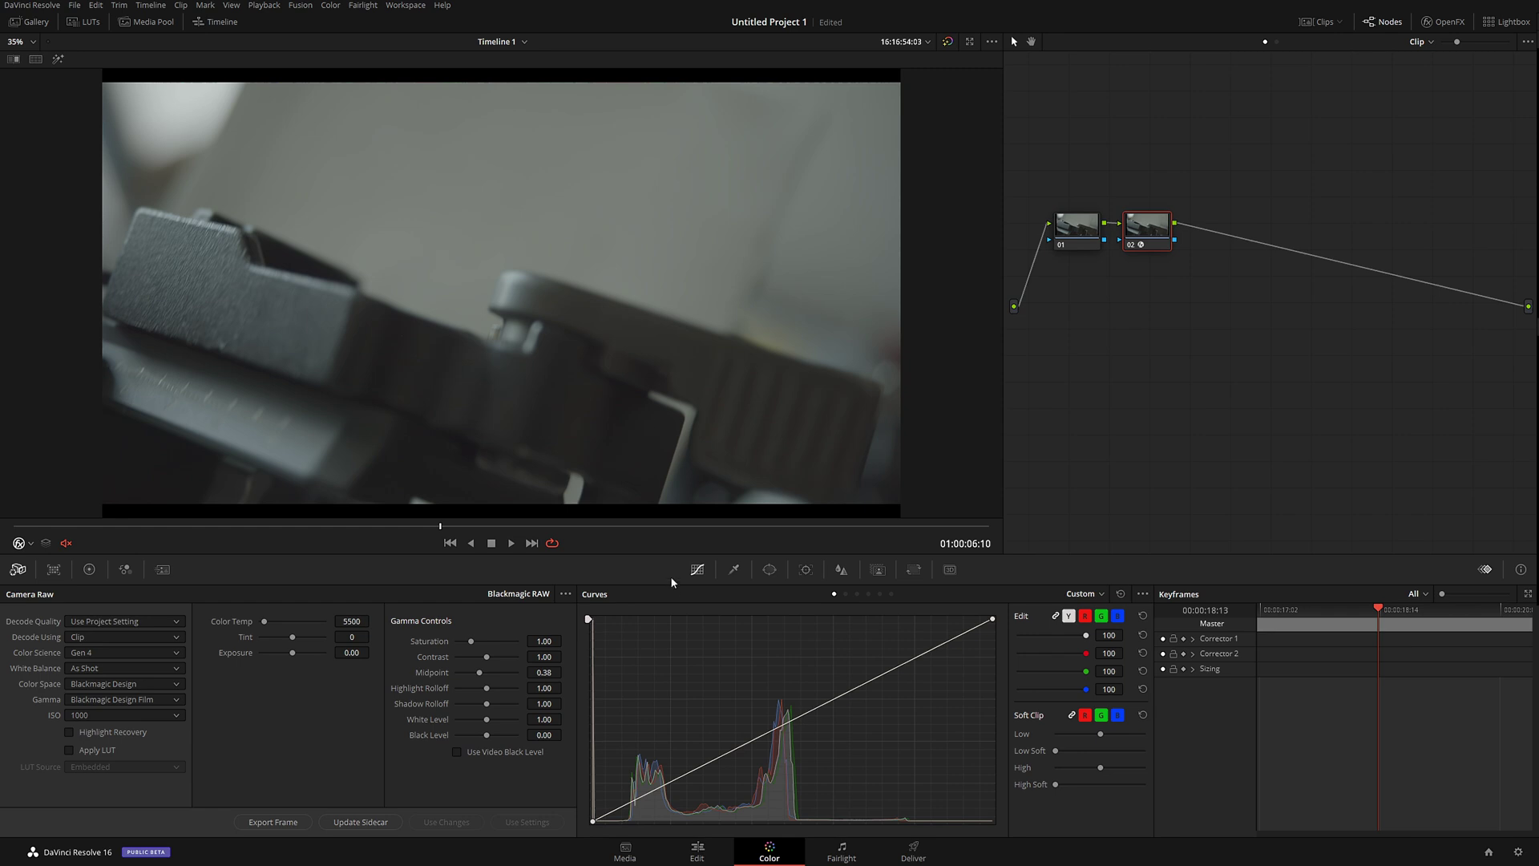
{"action": "left_click_drag", "start_coordinate": [632, 526], "coordinate": [694, 533]}
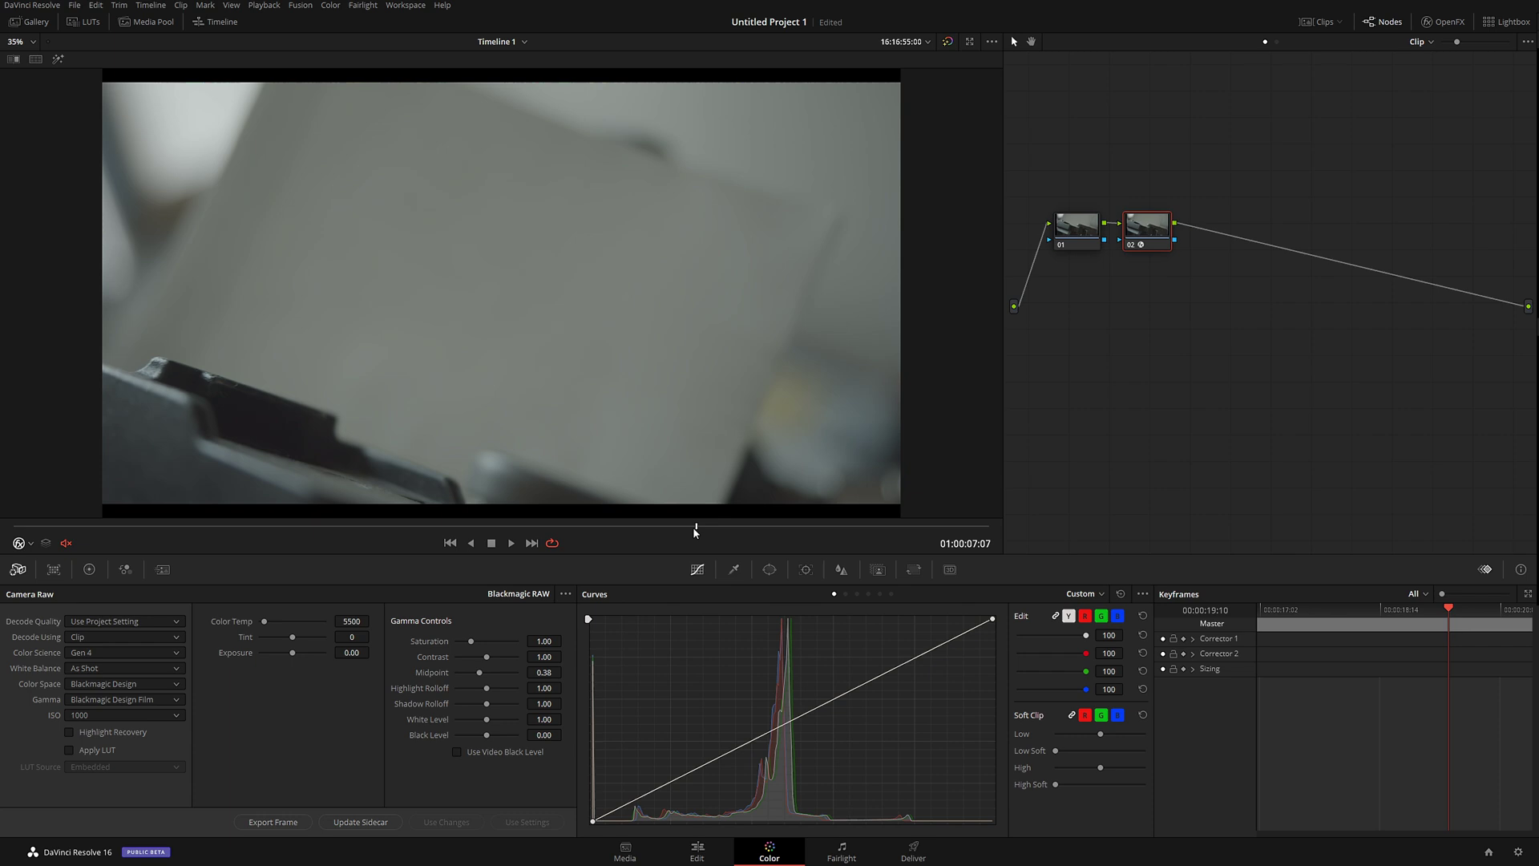